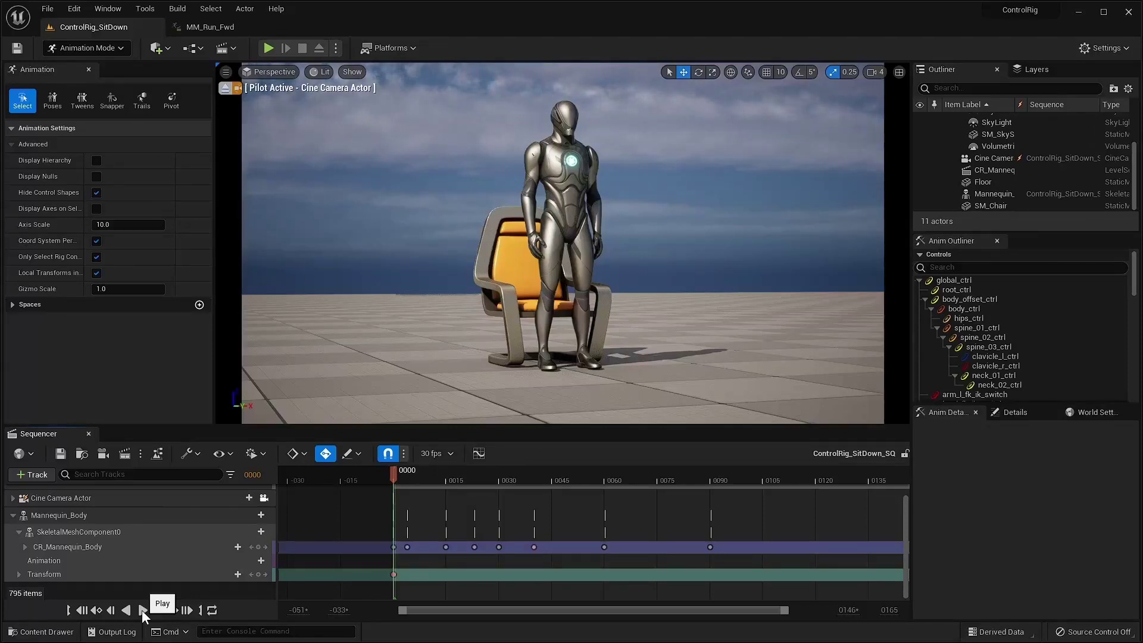
# Play the mannequin's sit-down sequence and pause it at frame 83 once seated.
pyautogui.click(141, 609)
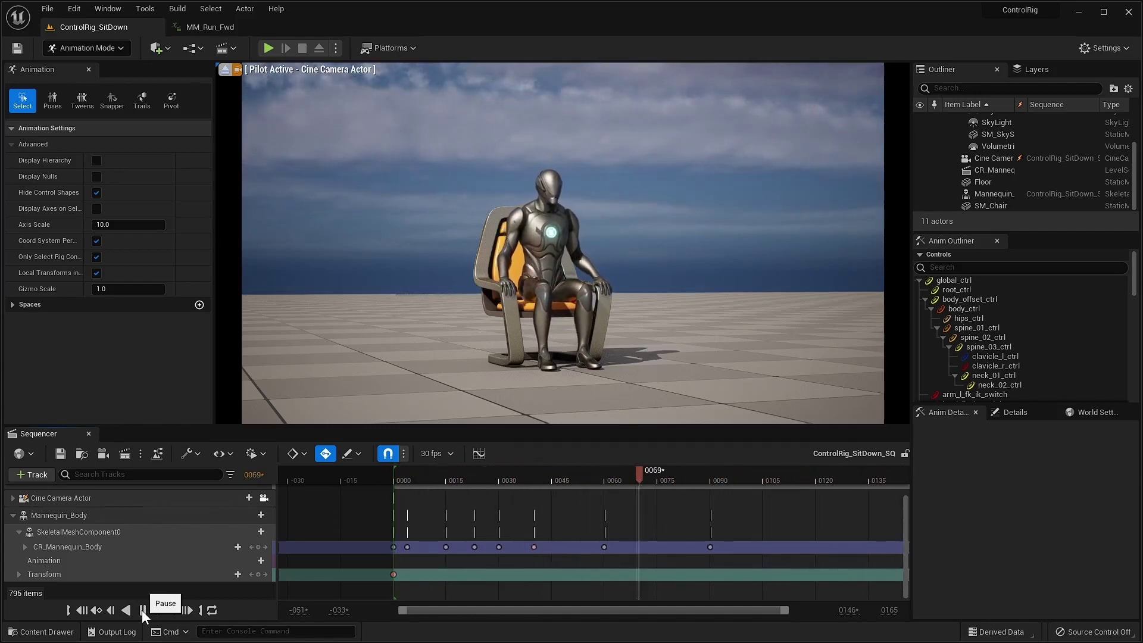
pyautogui.click(142, 610)
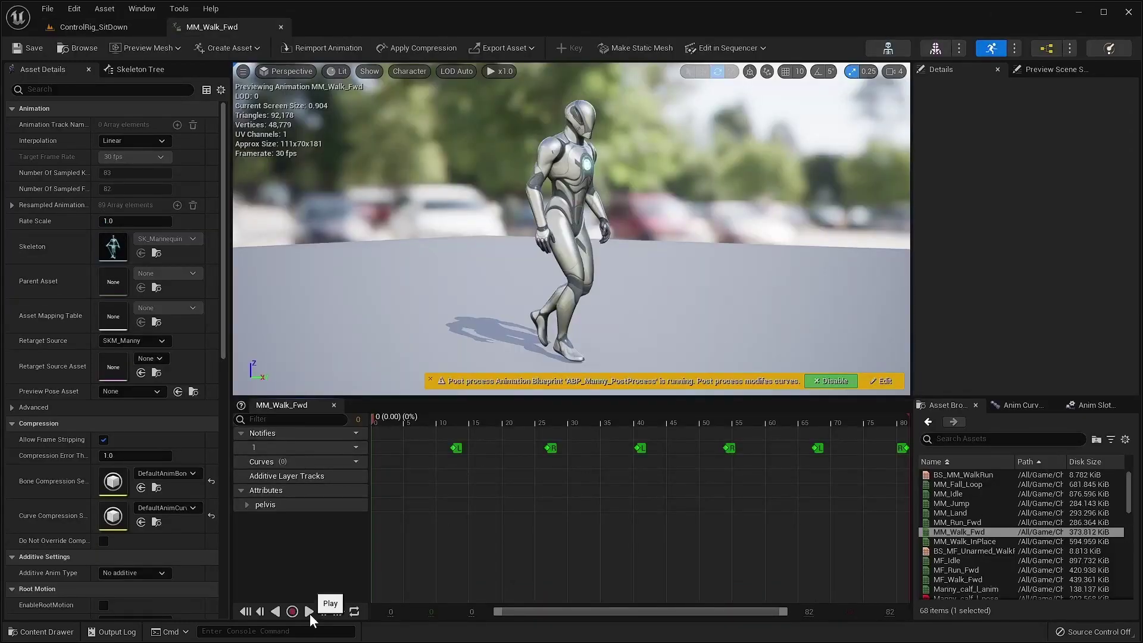
# Preview the MM_Walk_Fwd walk cycle, then open the MM_Run_Fwd animation.
pyautogui.click(309, 612)
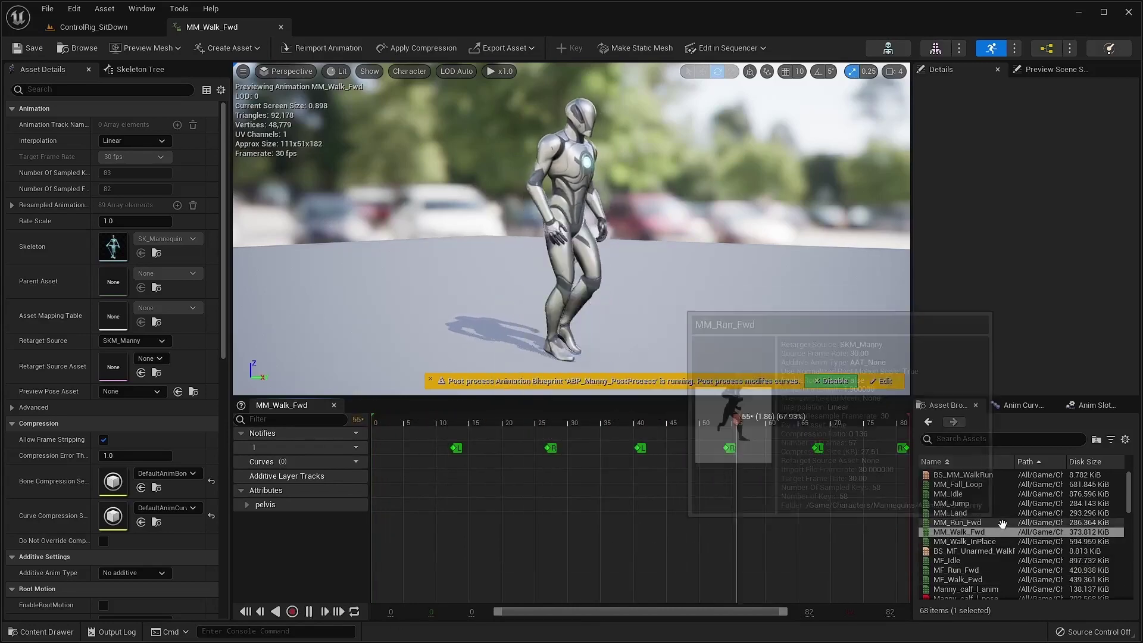
pyautogui.doubleClick(977, 522)
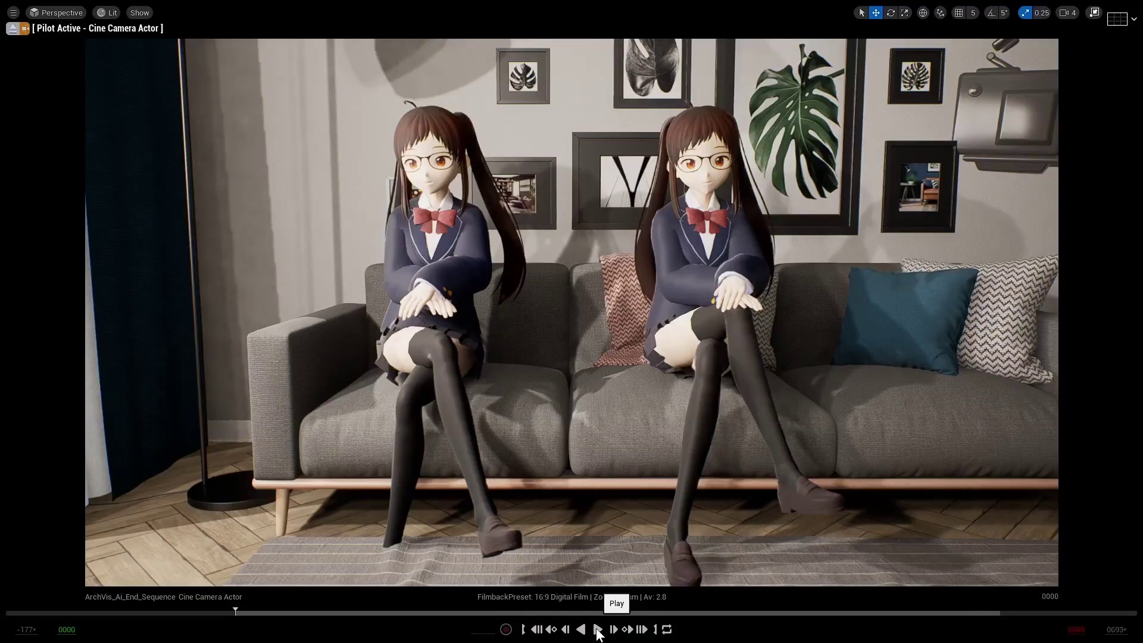
# Play the ArchVis_Ai_Begin sequence of the two anime girls on the sofa.
pyautogui.click(598, 629)
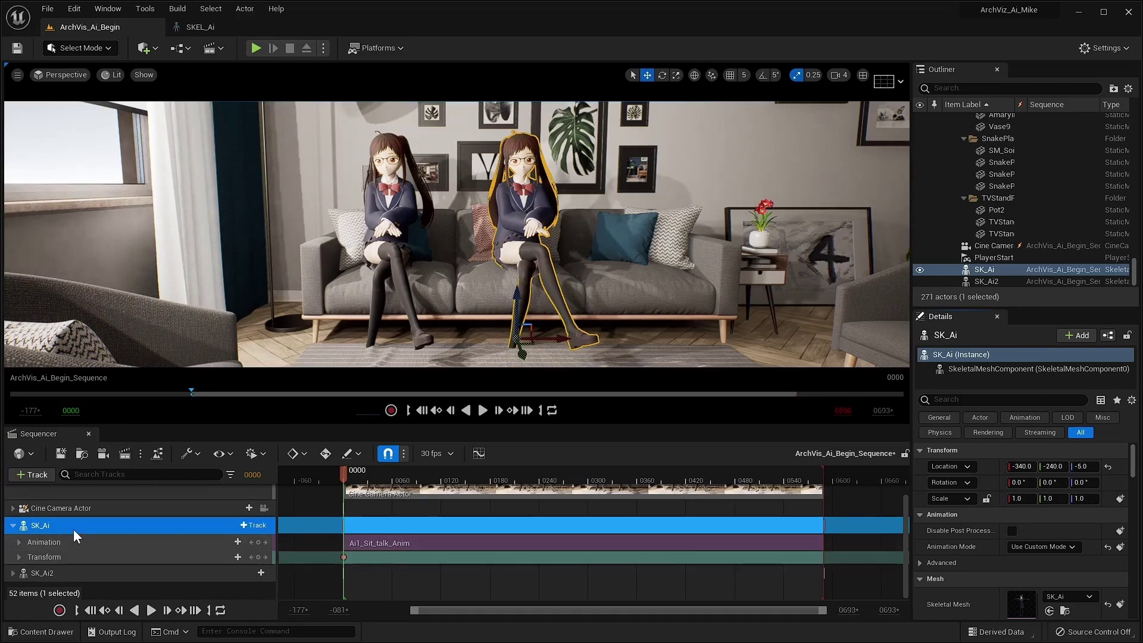
# Add an FK Control Rig track to SK_Ai, putting her into T-pose.
pyautogui.click(253, 524)
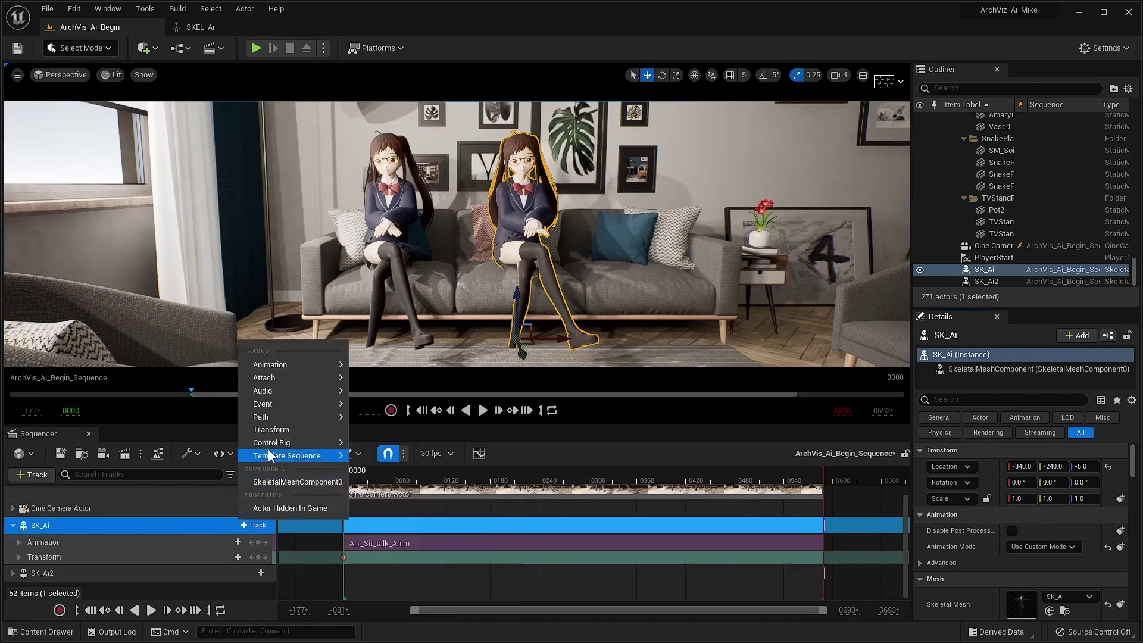
pyautogui.moveTo(273, 444)
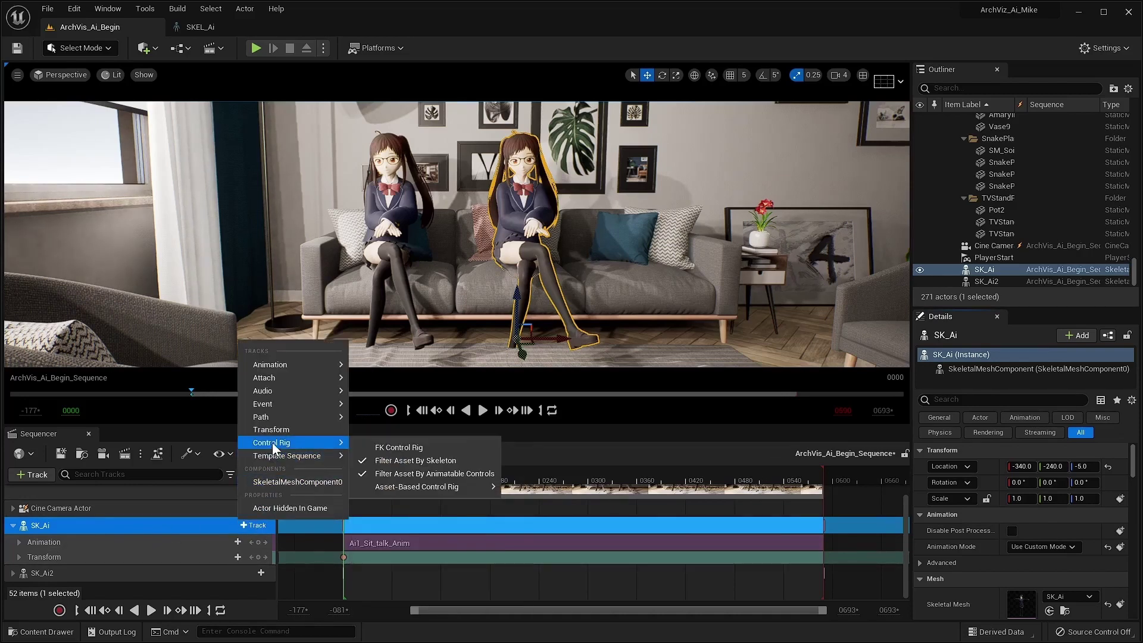
pyautogui.click(396, 448)
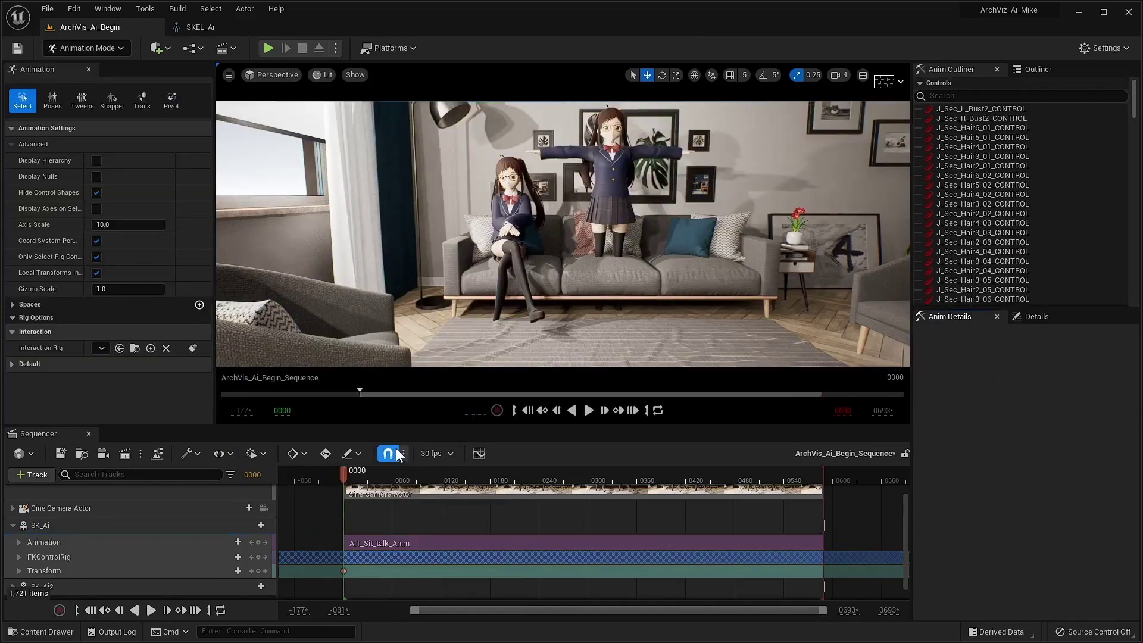
pyautogui.click(112, 524)
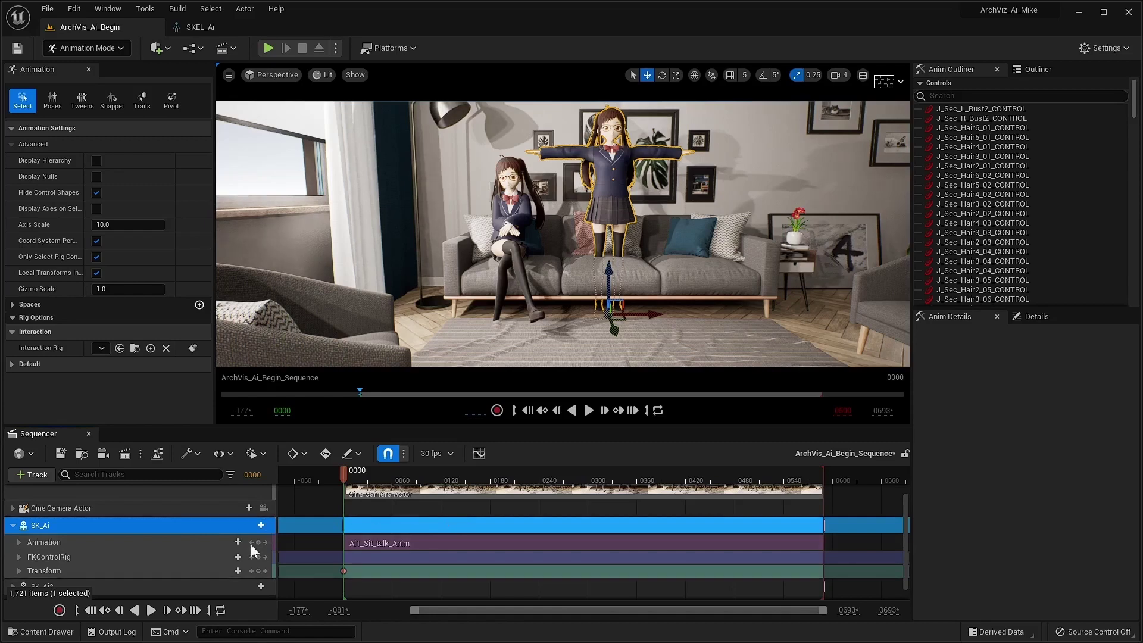
pyautogui.rightClick(105, 525)
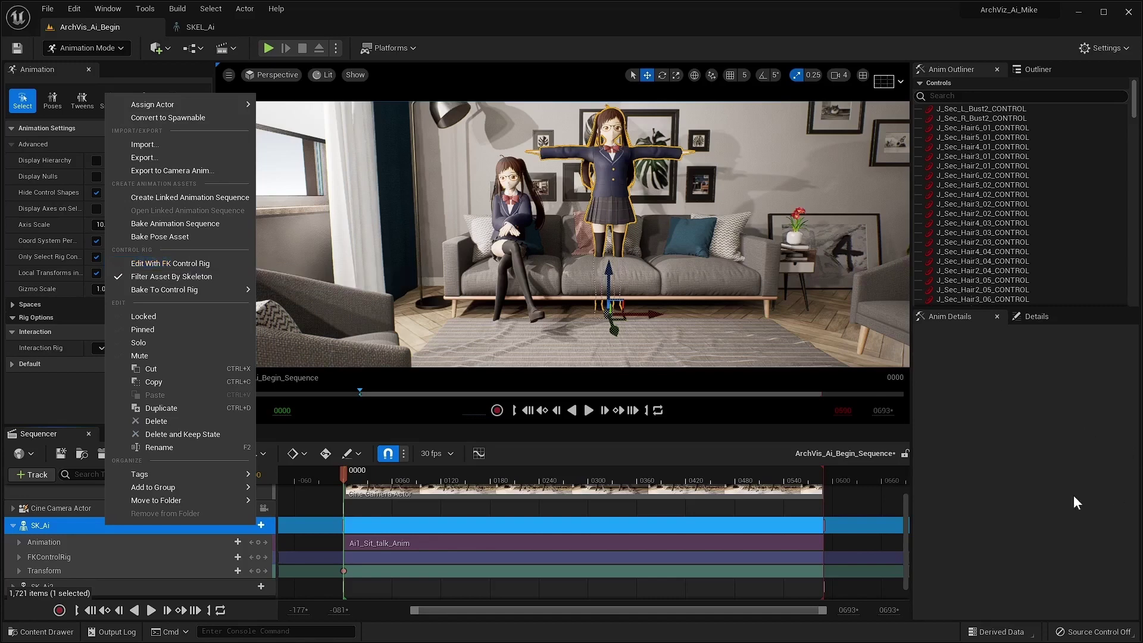
pyautogui.click(1055, 506)
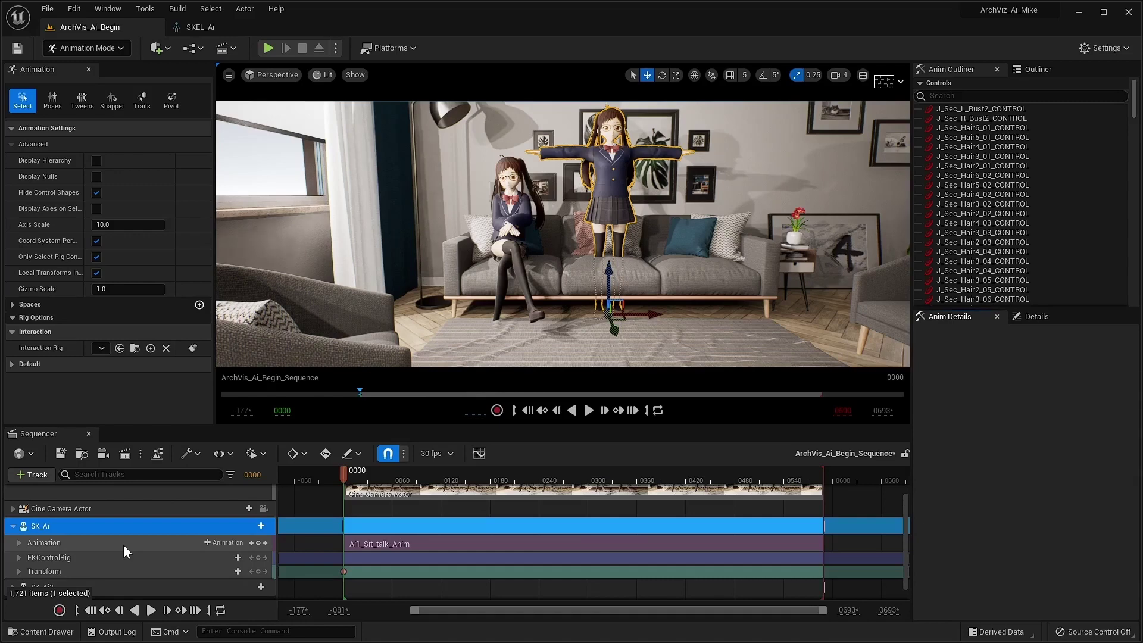
pyautogui.click(81, 559)
# Set the FKControlRig layer to Additive so SK_Ai sits talking again, then view SKEL_Ai.
pyautogui.rightClick(81, 558)
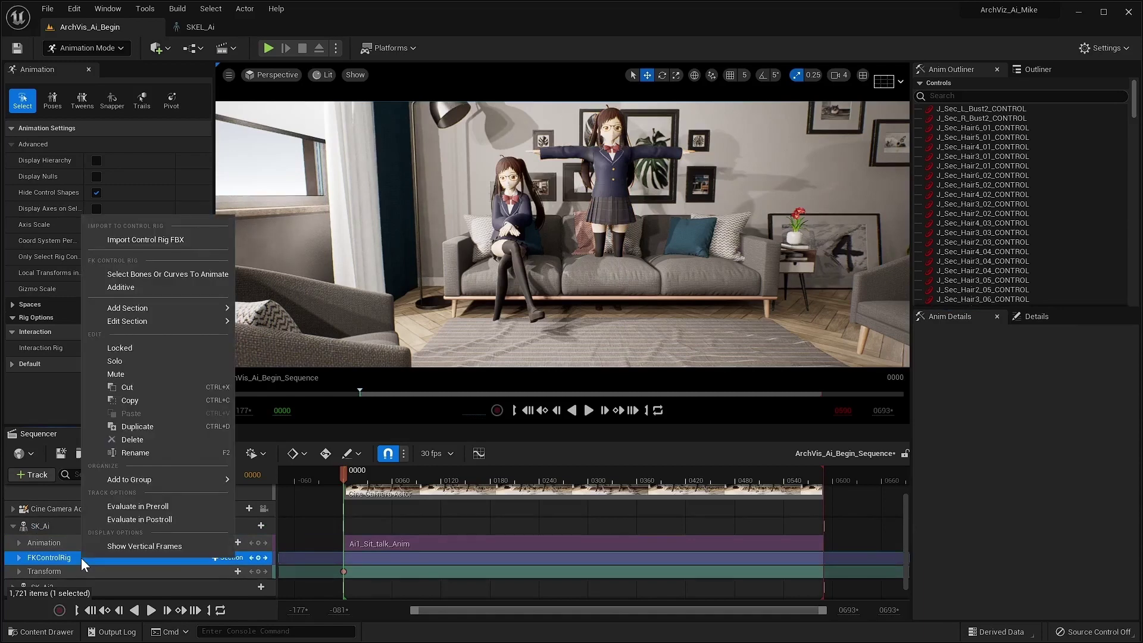
pyautogui.click(138, 287)
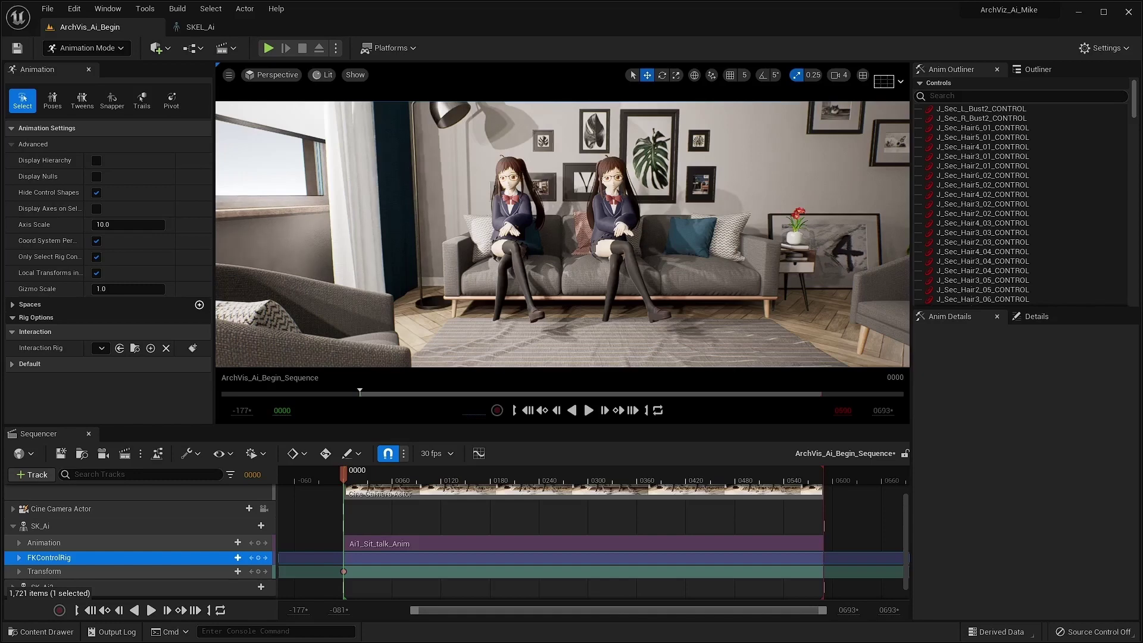
pyautogui.click(200, 27)
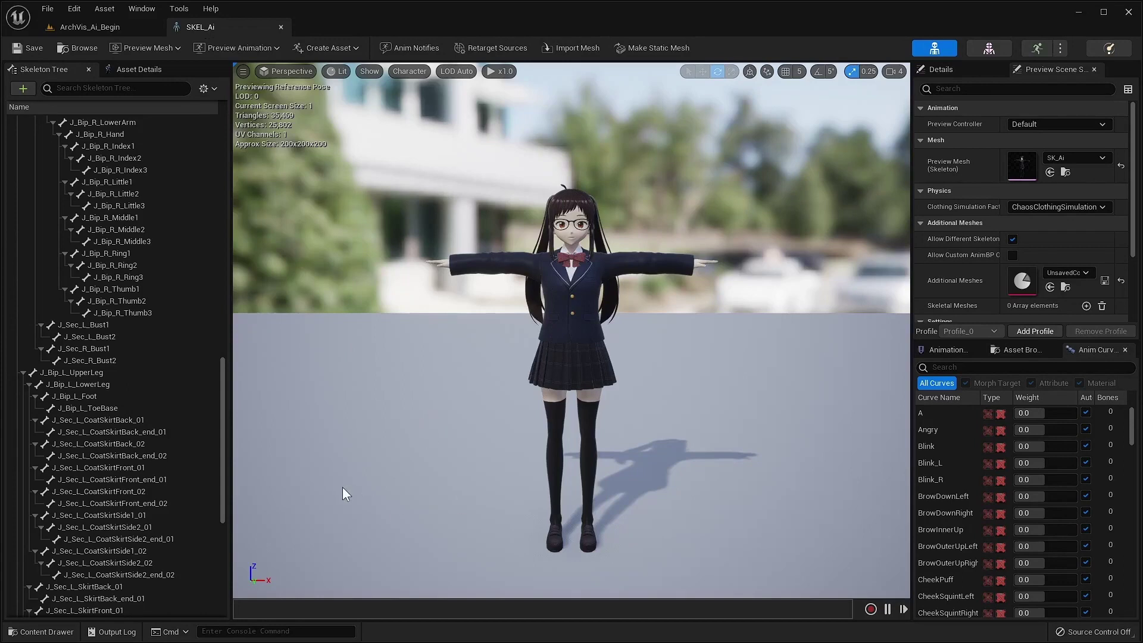
pyautogui.click(94, 372)
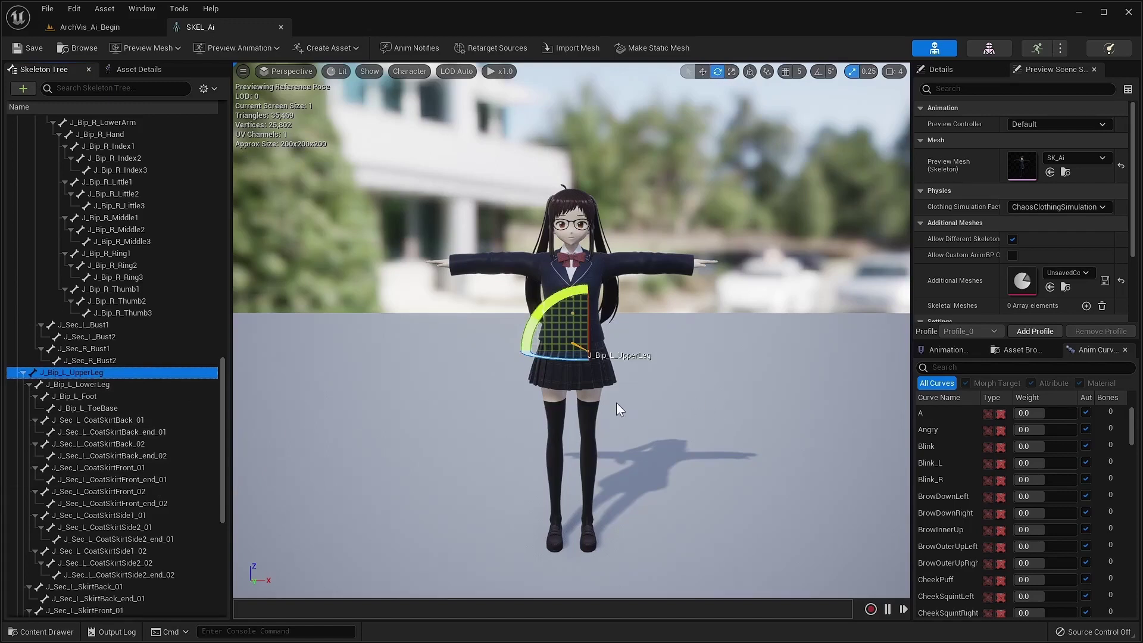
pyautogui.moveTo(588, 334)
pyautogui.mouseDown()
pyautogui.moveTo(589, 387)
pyautogui.moveTo(532, 379)
pyautogui.moveTo(659, 350)
pyautogui.mouseUp()
pyautogui.moveTo(658, 351); pyautogui.dragTo(657, 360)
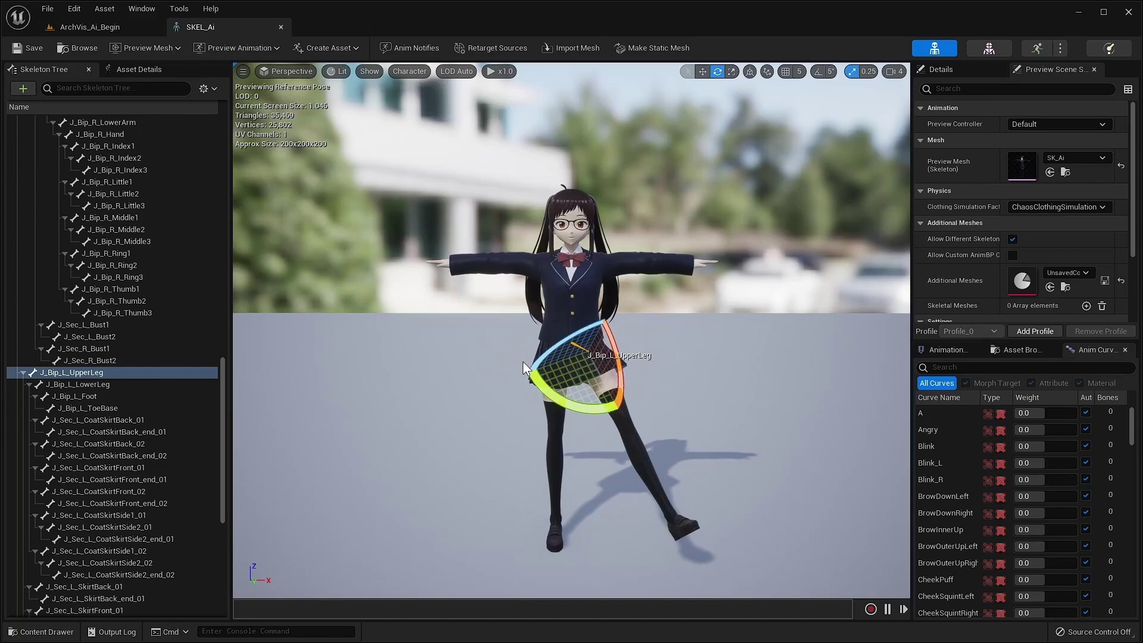
pyautogui.click(116, 28)
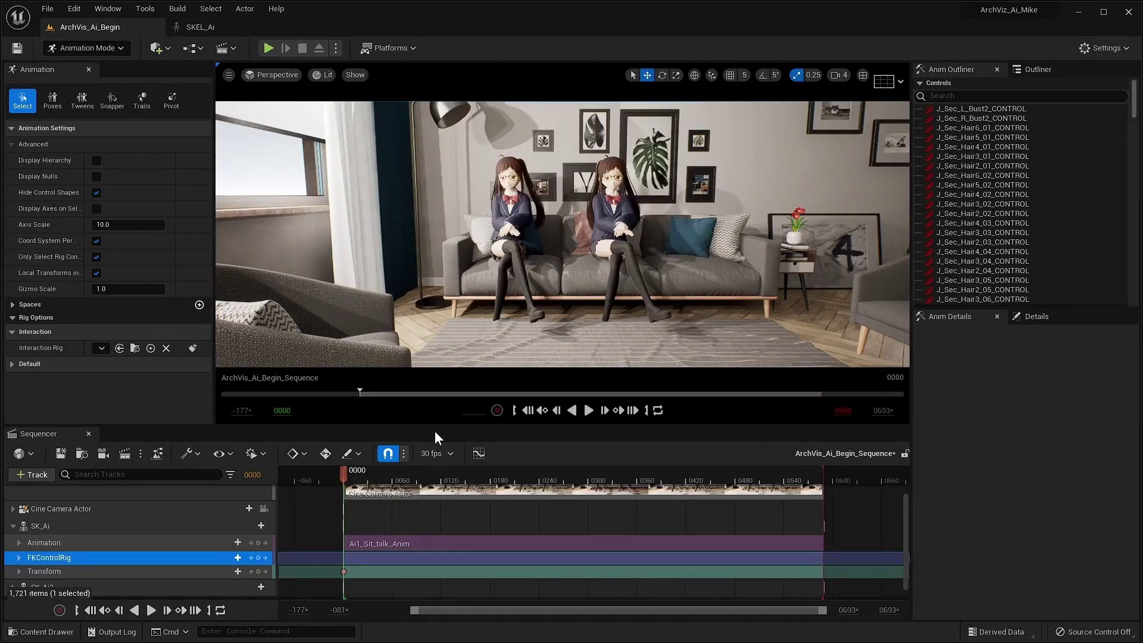
# Expand the FKControlRig track and scroll through its J_Sec_ bone control channels.
pyautogui.click(19, 558)
pyautogui.scroll(-4, 88, 562)
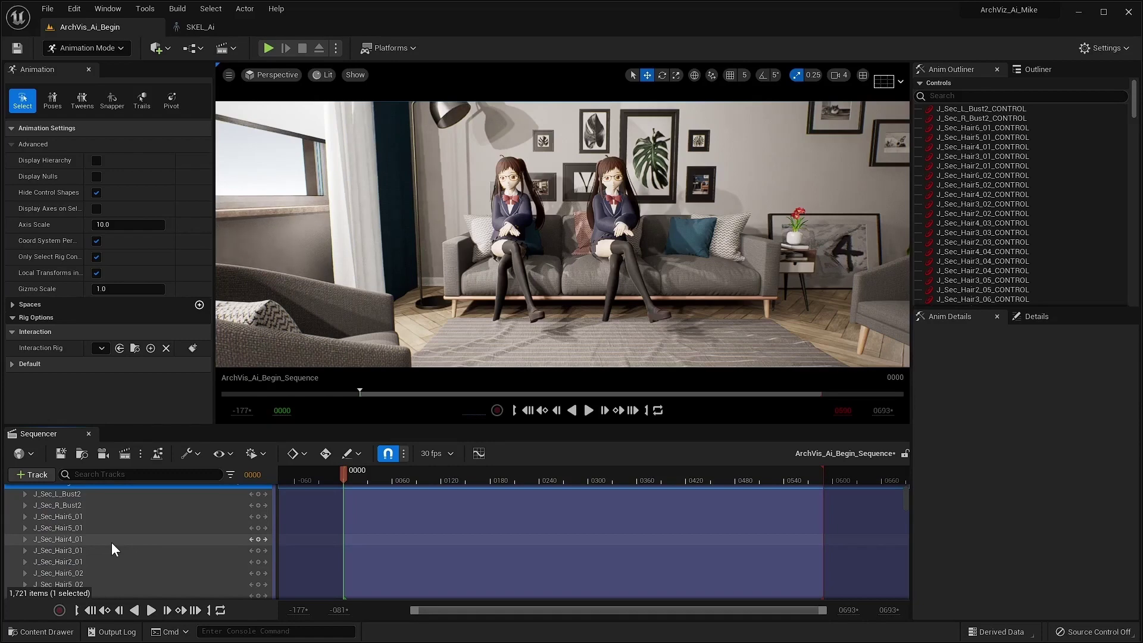
pyautogui.scroll(3, 140, 562)
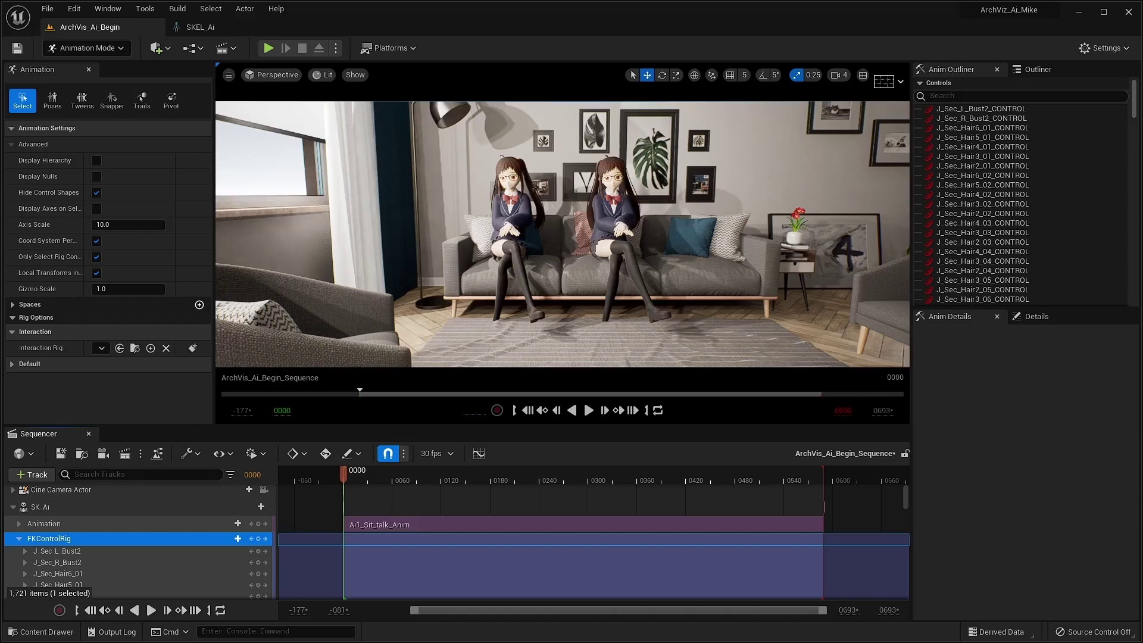
# Show control shapes, turn off Additive on FKControlRig, and switch to the SKEL_Ai skeleton.
pyautogui.click(98, 190)
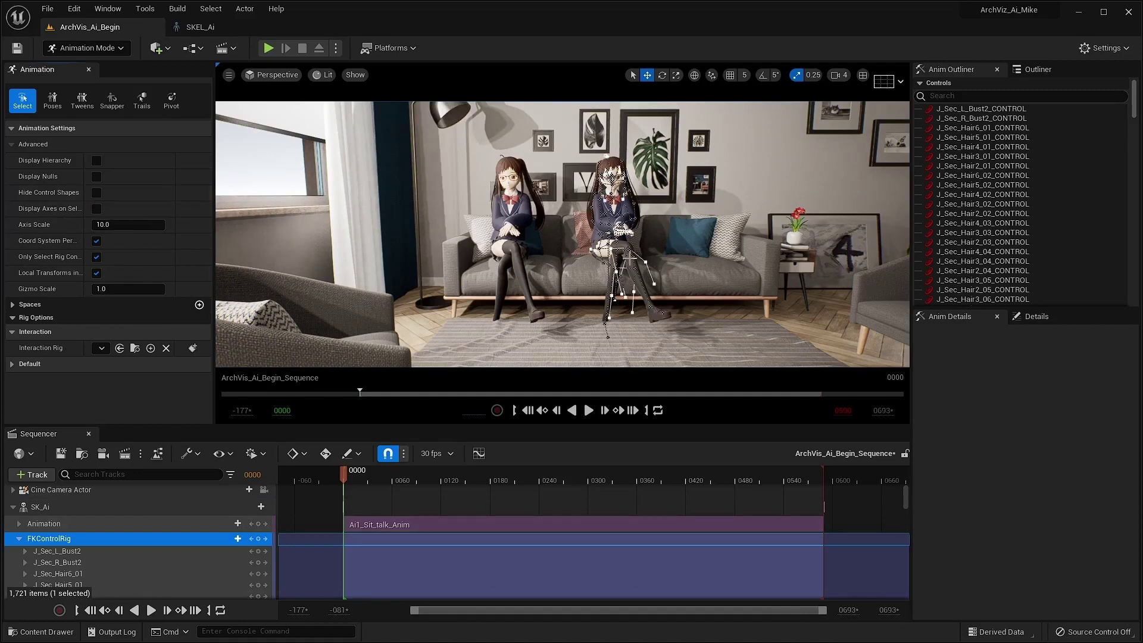
pyautogui.rightClick(93, 540)
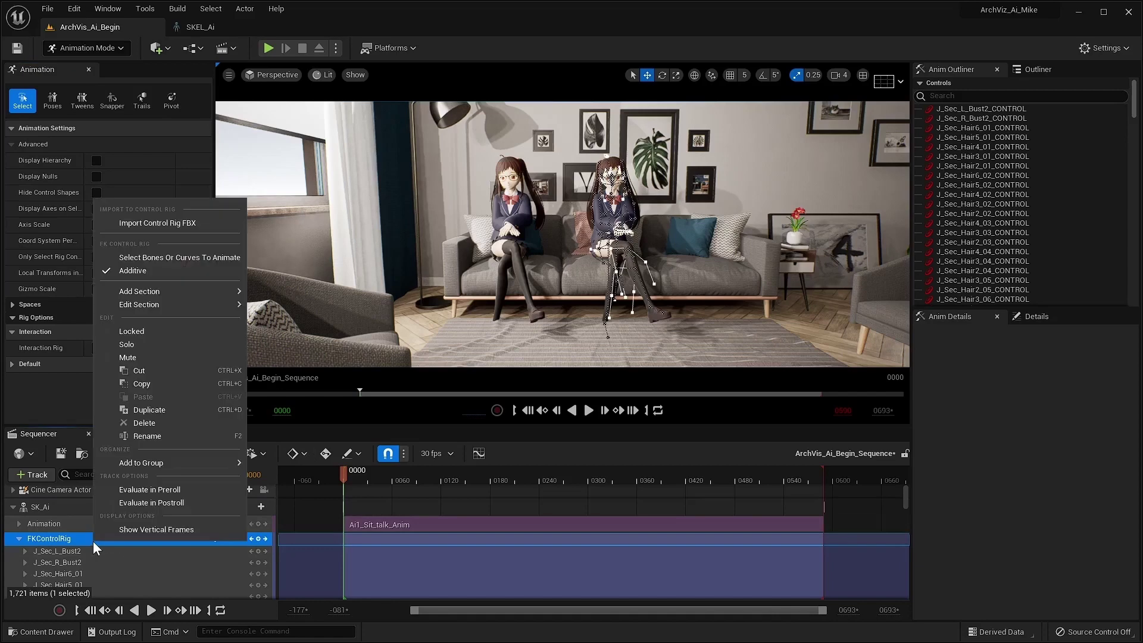
pyautogui.click(152, 269)
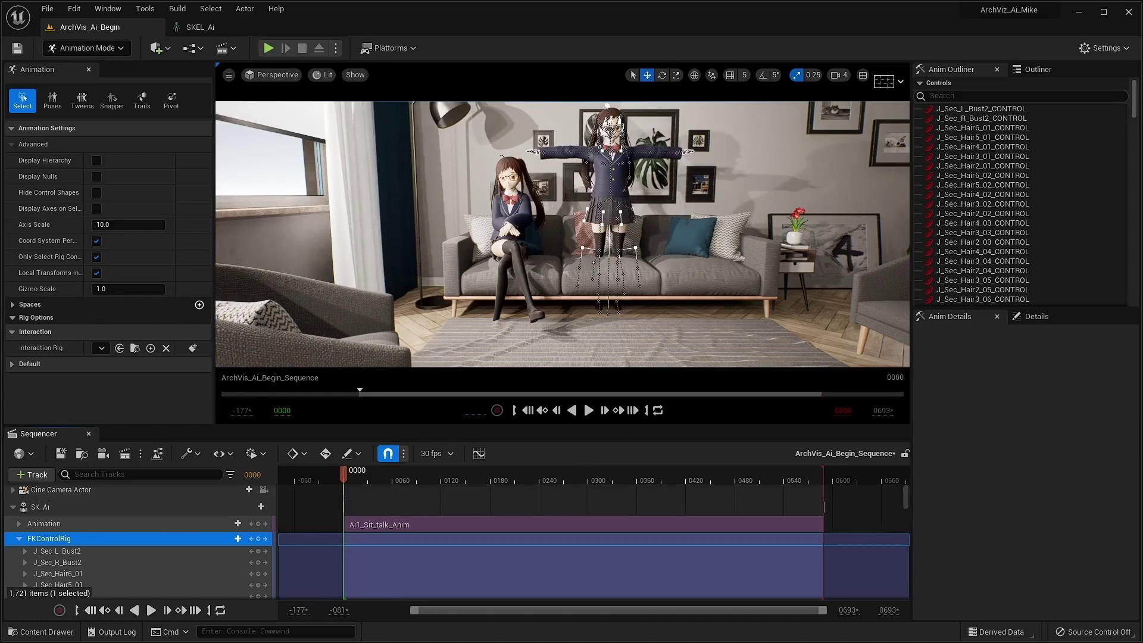
pyautogui.click(202, 27)
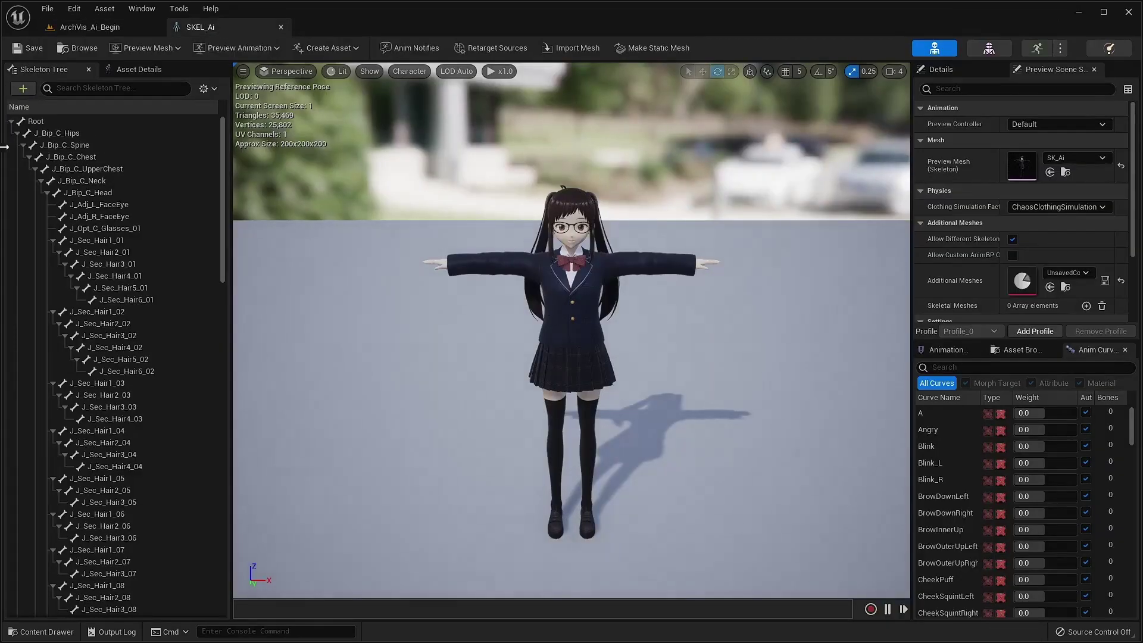
# Show All Hierarchy bones on the SKEL_Ai preview, then return to ArchVis_Ai_Begin.
pyautogui.click(412, 72)
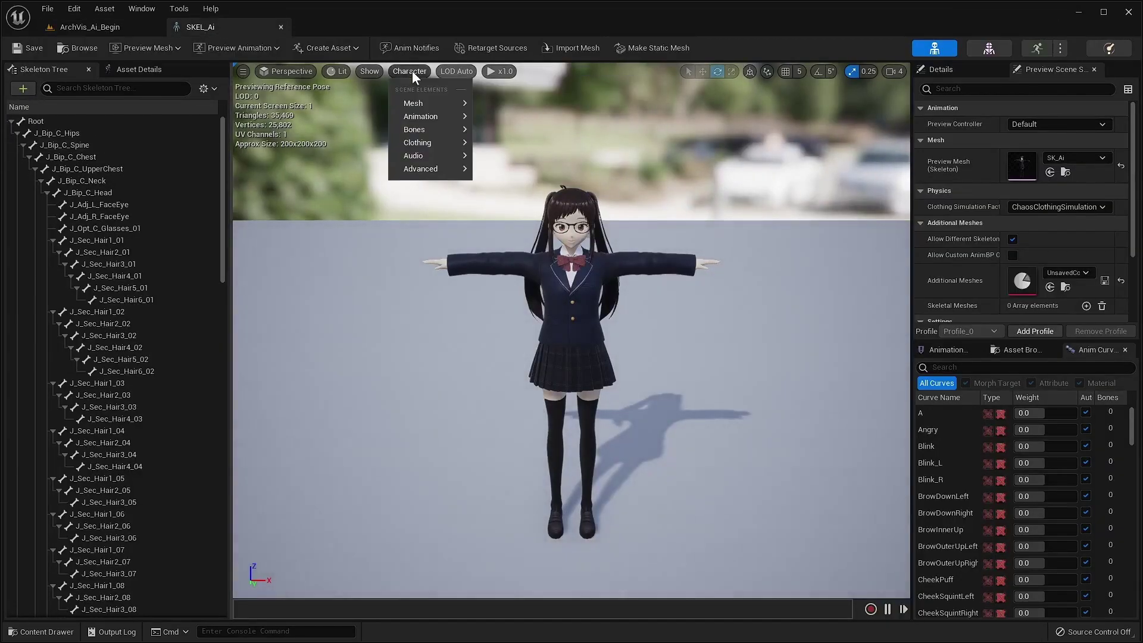
pyautogui.moveTo(424, 130)
pyautogui.click(533, 202)
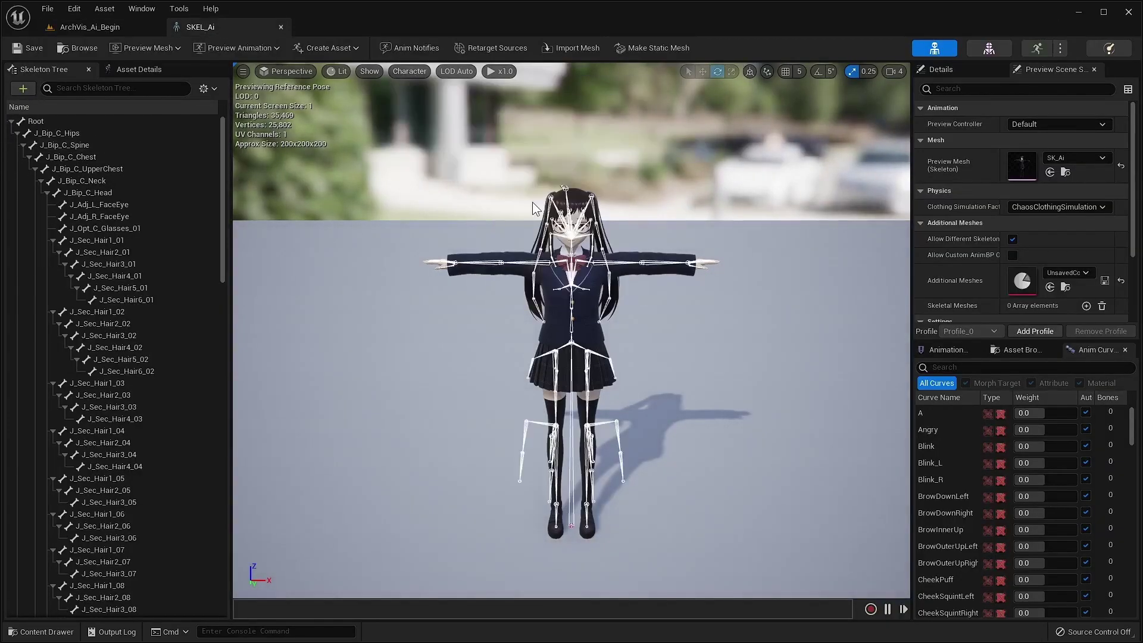
pyautogui.click(107, 25)
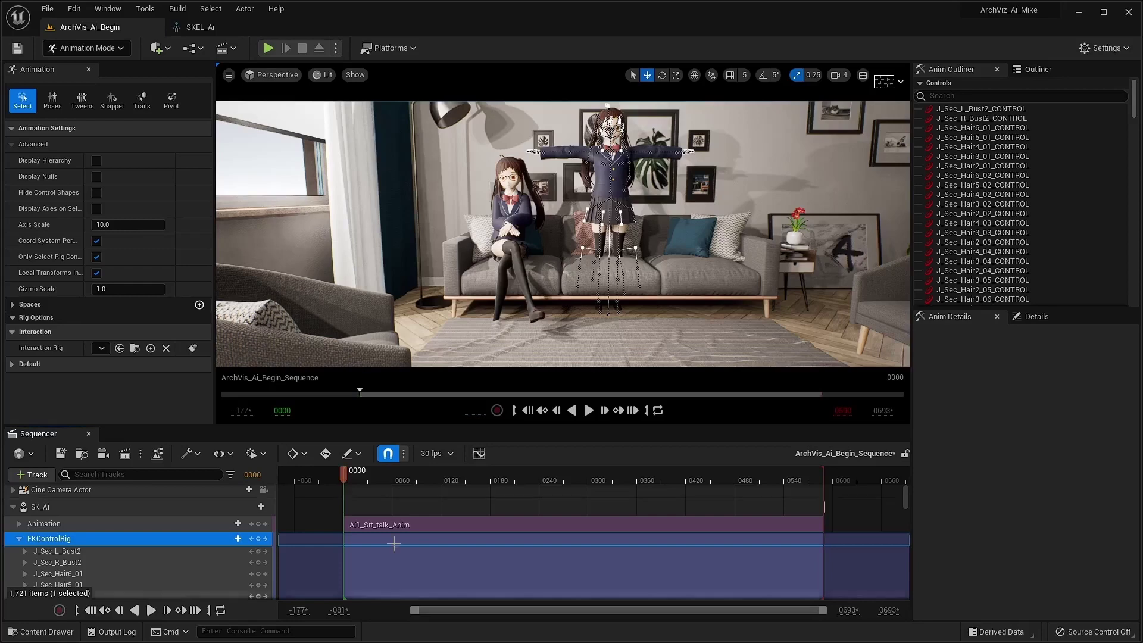
# Re-enable Additive on the FKControlRig layer so SK_Ai sits with her controls visible.
pyautogui.rightClick(78, 538)
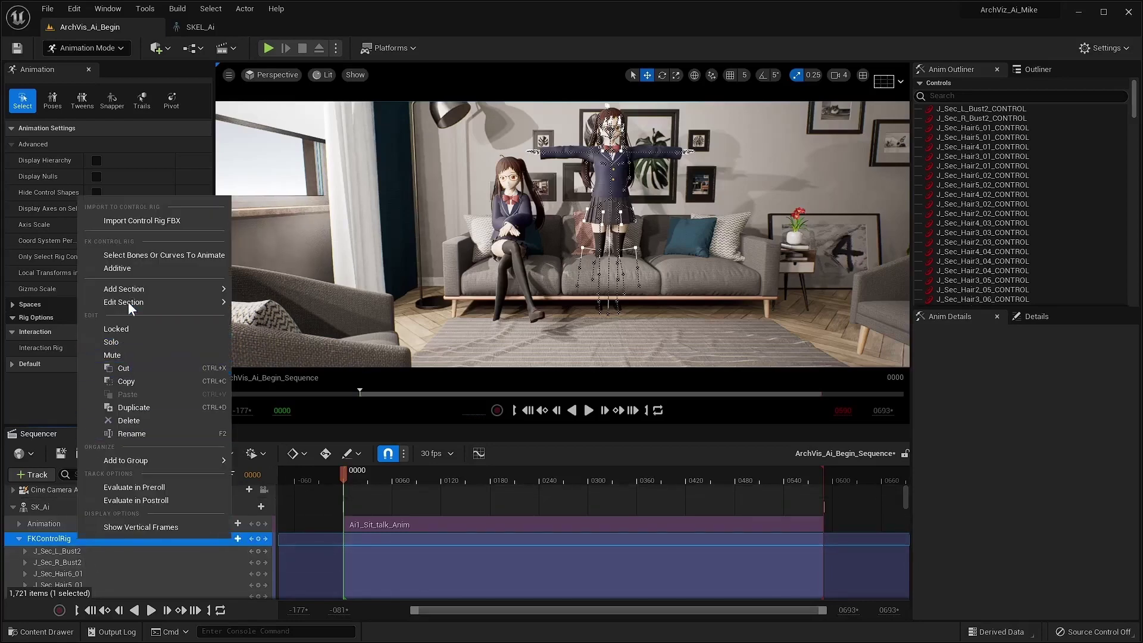
pyautogui.click(132, 271)
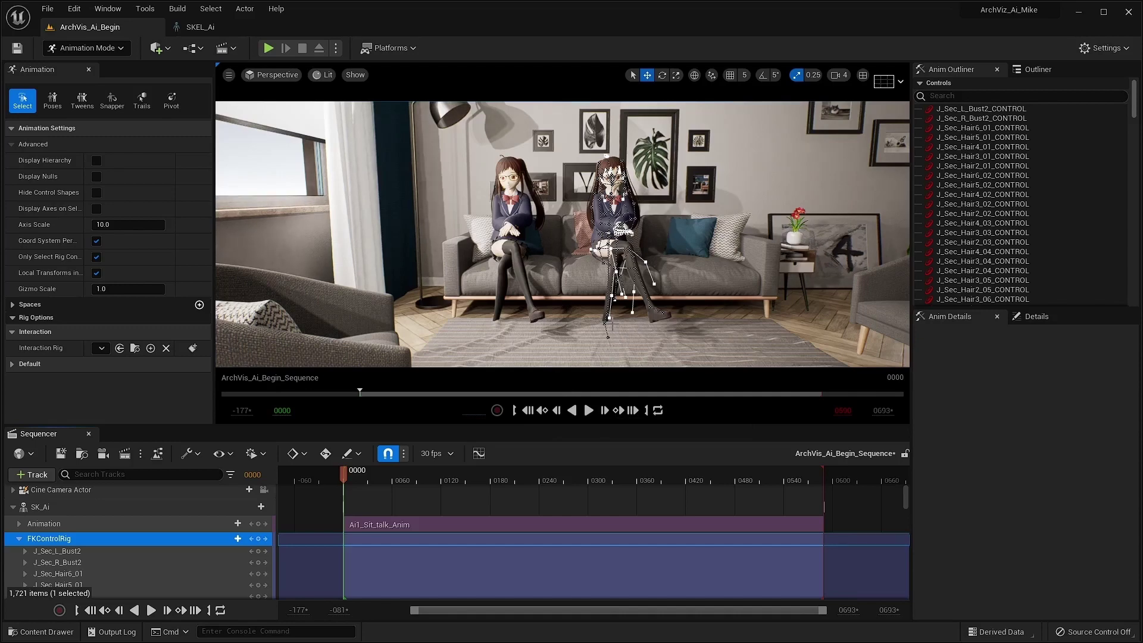
# Zoom in on the laps, select the right UpperLeg control, and open the SKEL_Ai skeleton.
pyautogui.click(312, 188)
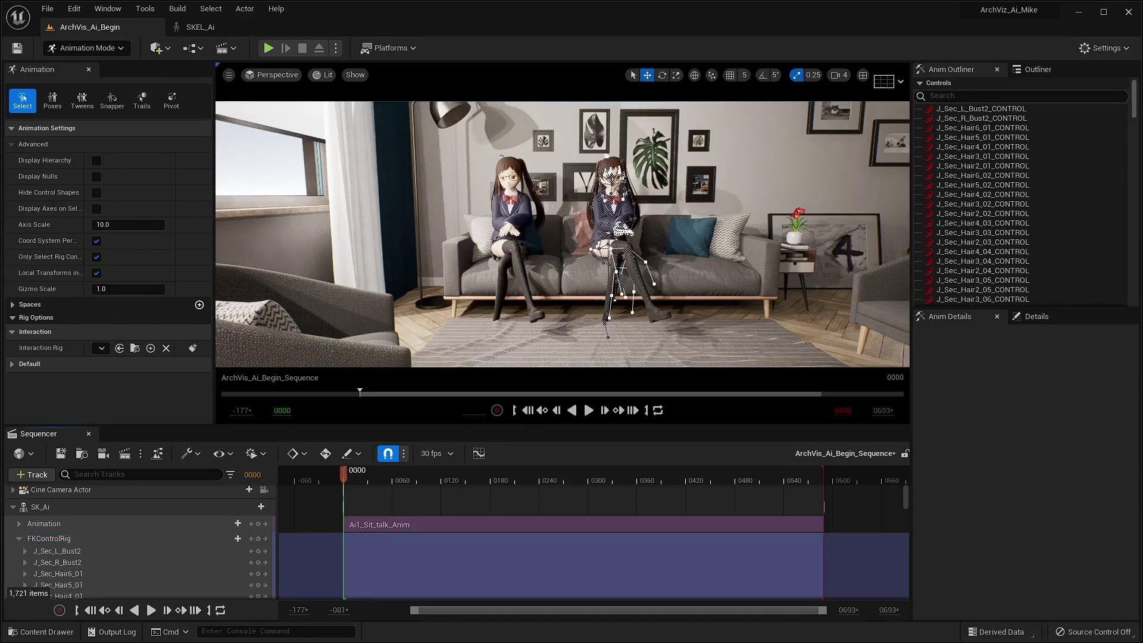
pyautogui.scroll(3, 745, 285)
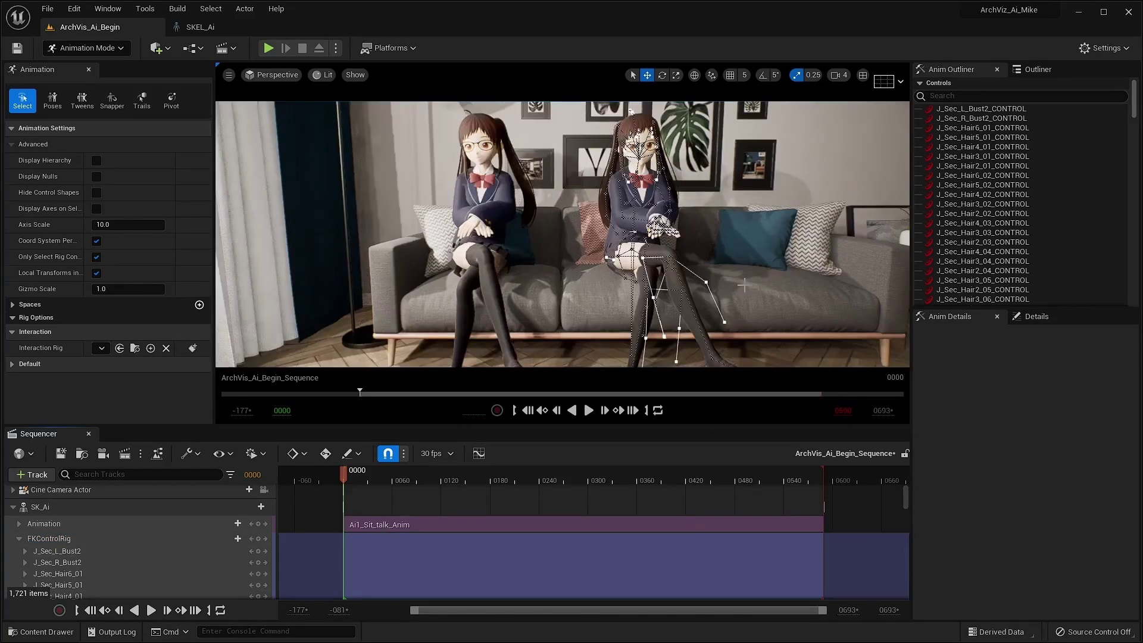
pyautogui.scroll(5, 744, 285)
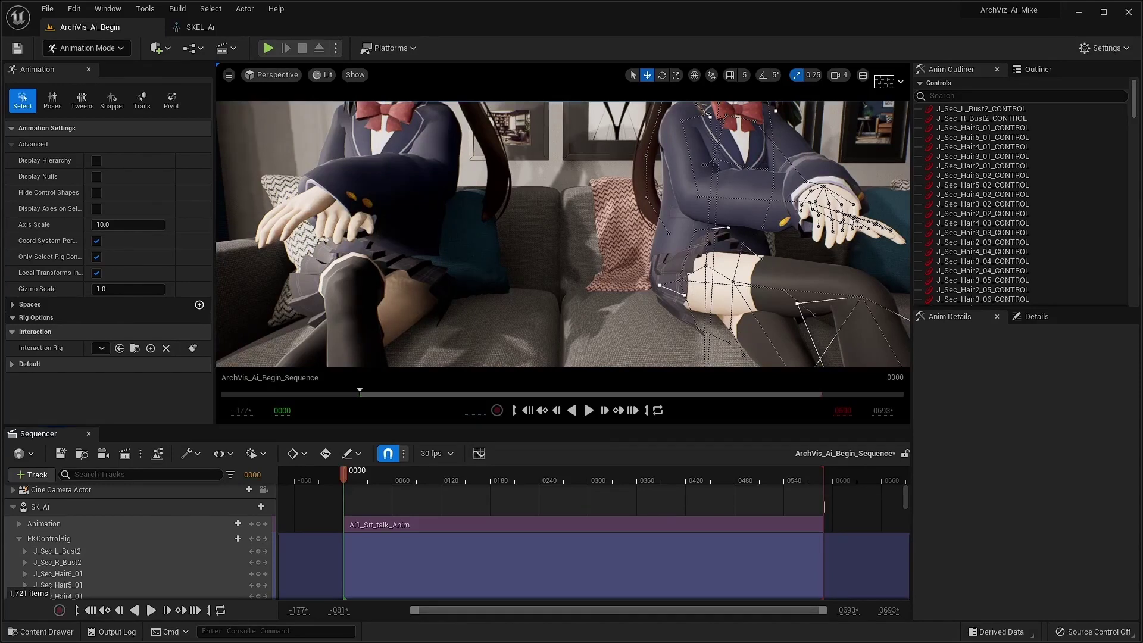
pyautogui.click(679, 281)
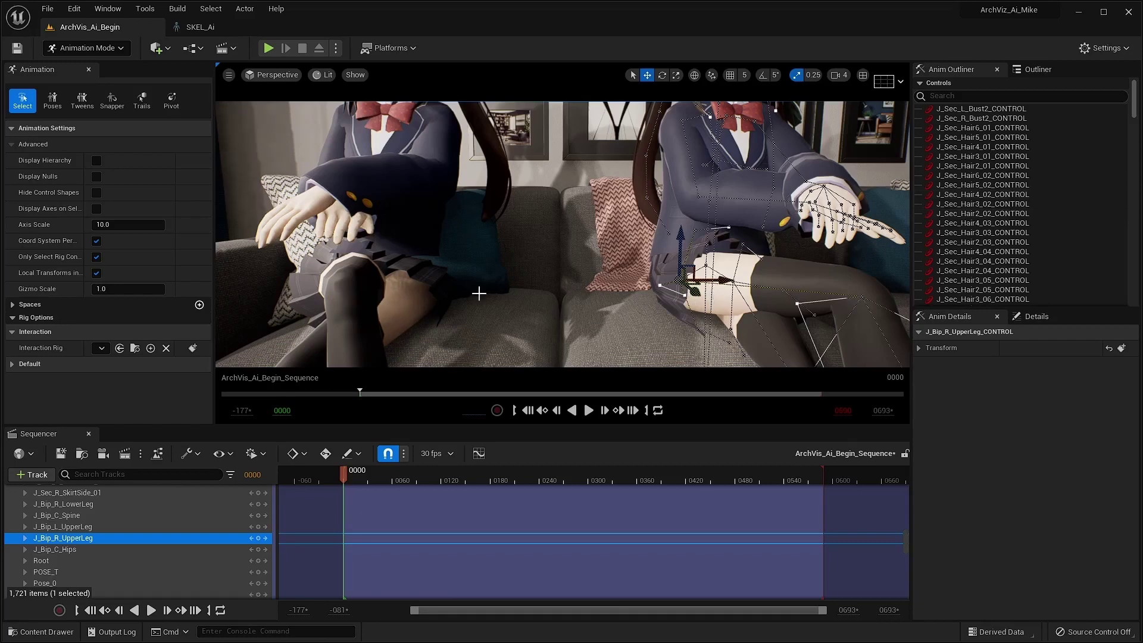
pyautogui.click(201, 30)
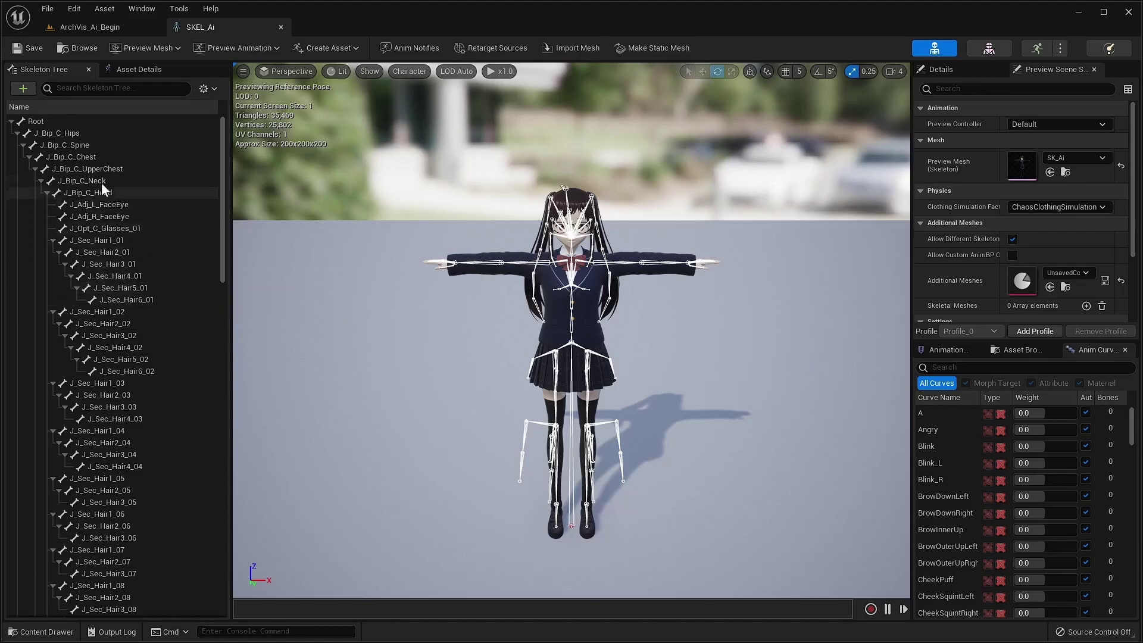
# Collapse J_Bip_C_UpperChest and select the J_Bip_L_UpperLeg bone in the SKEL_Ai skeleton tree.
pyautogui.click(33, 169)
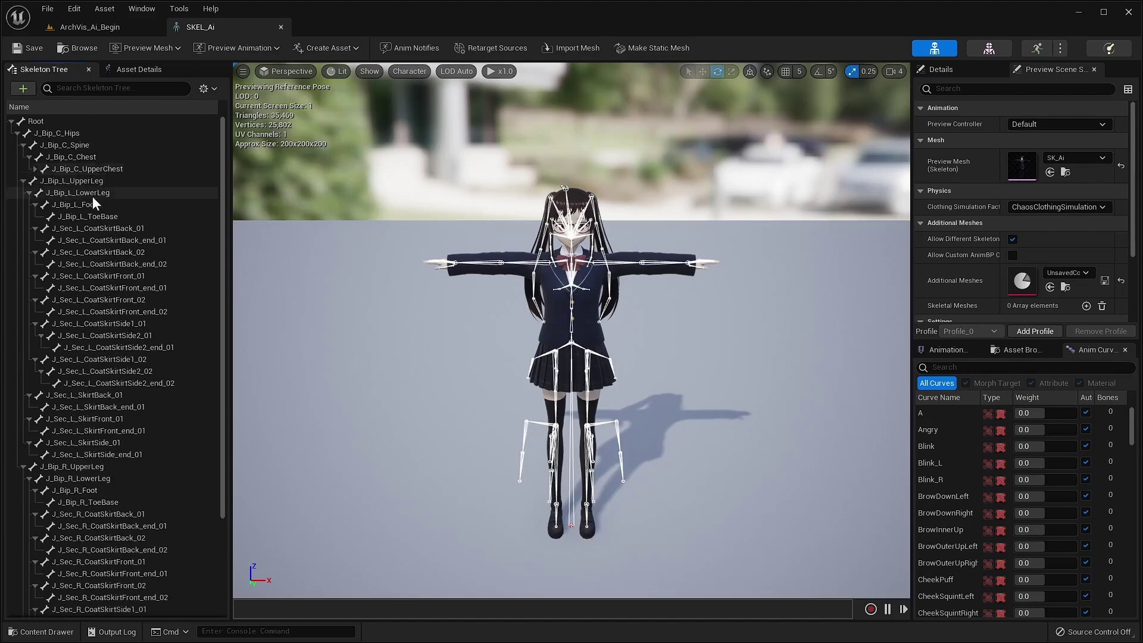
pyautogui.click(65, 182)
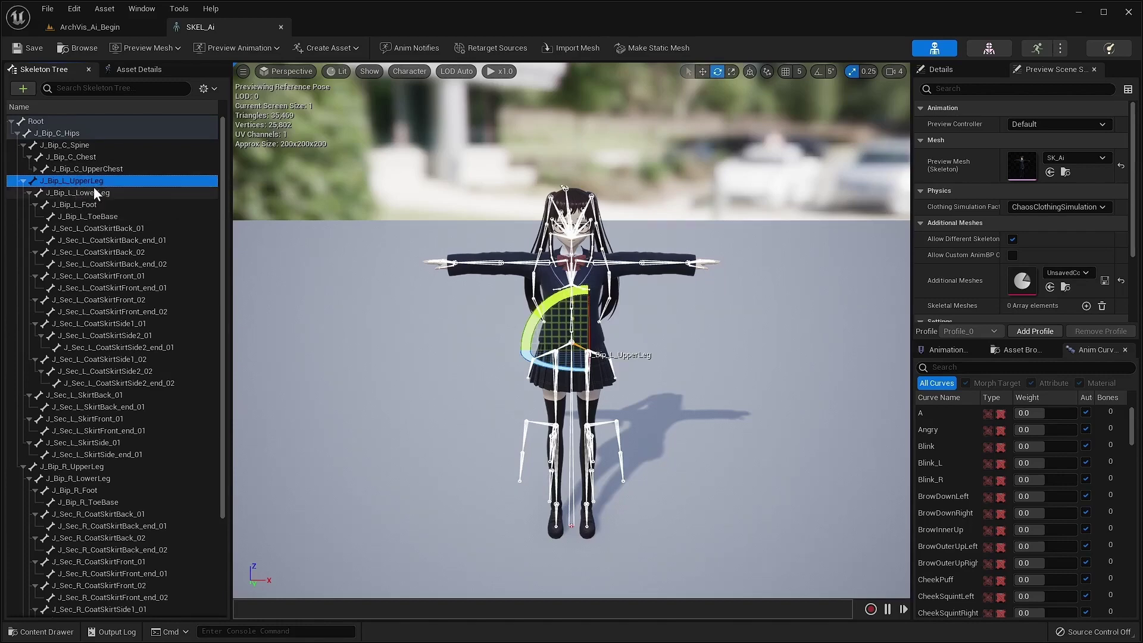
# Return to the ArchVis_Ai_Begin level and filter the Anim Outliner by 'UpperLe'.
pyautogui.click(120, 28)
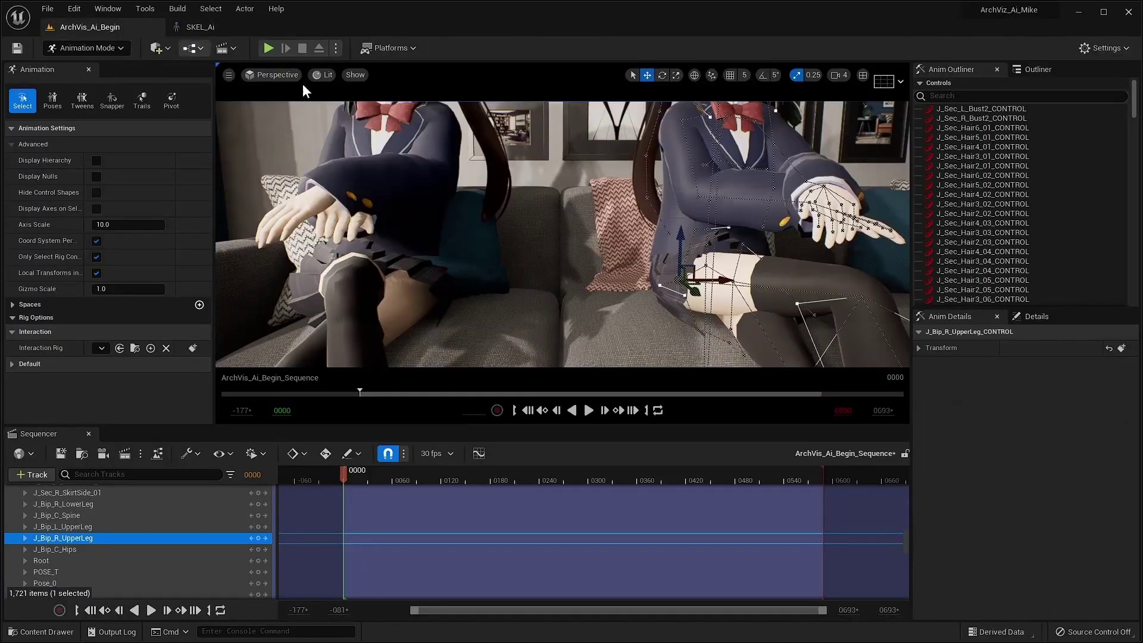
pyautogui.click(965, 97)
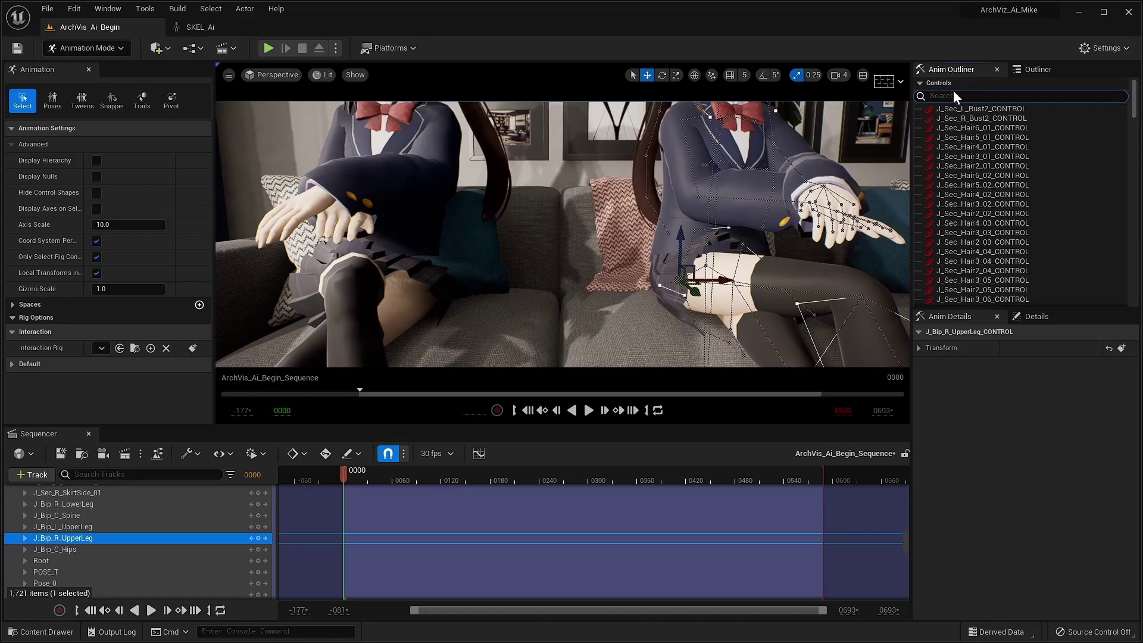
pyautogui.write('UpperLeg')
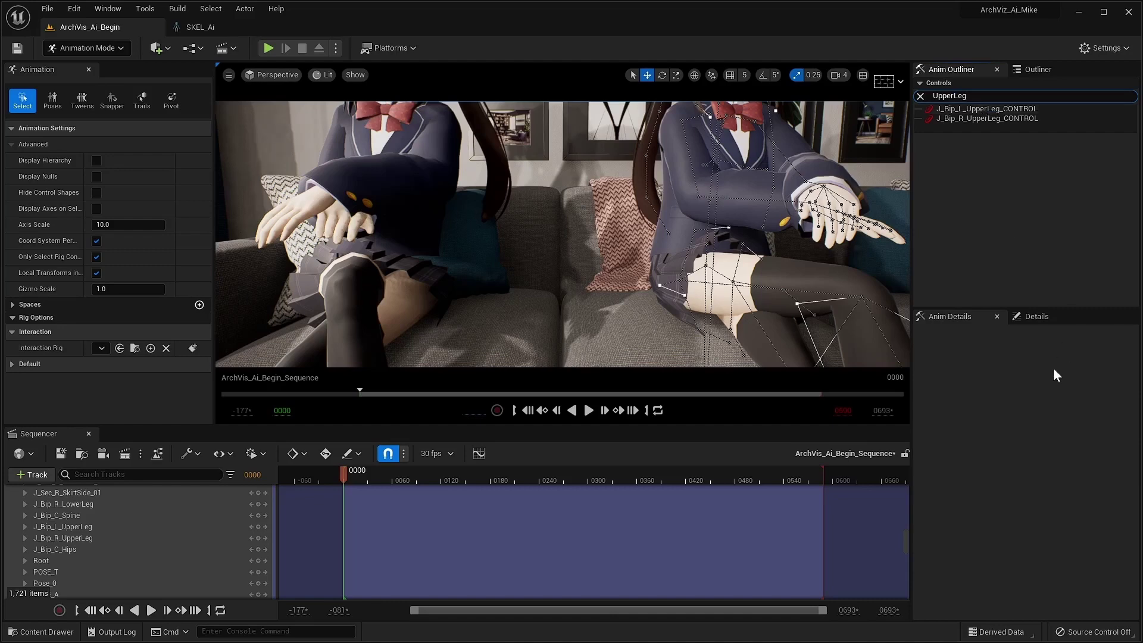
# Select J_Bip_L_UpperLeg_CONTROL and J_Bip_R_UpperLeg_CONTROL with the Rotate tool active.
pyautogui.click(975, 111)
pyautogui.keyDown('ctrl'); pyautogui.click(976, 118); pyautogui.keyUp('ctrl')
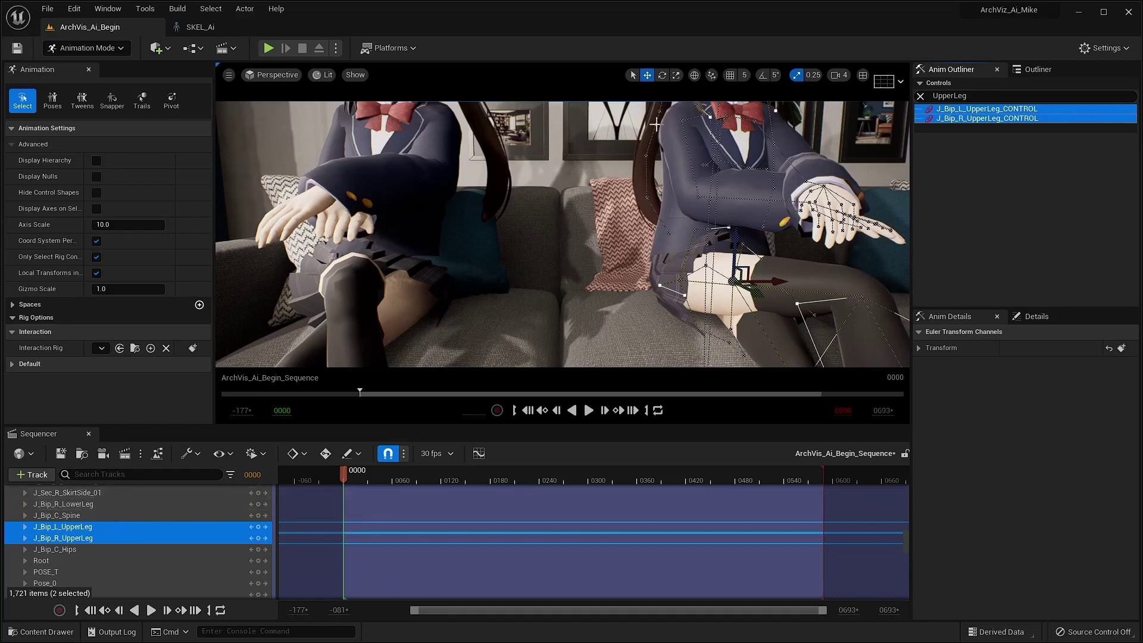
pyautogui.click(662, 76)
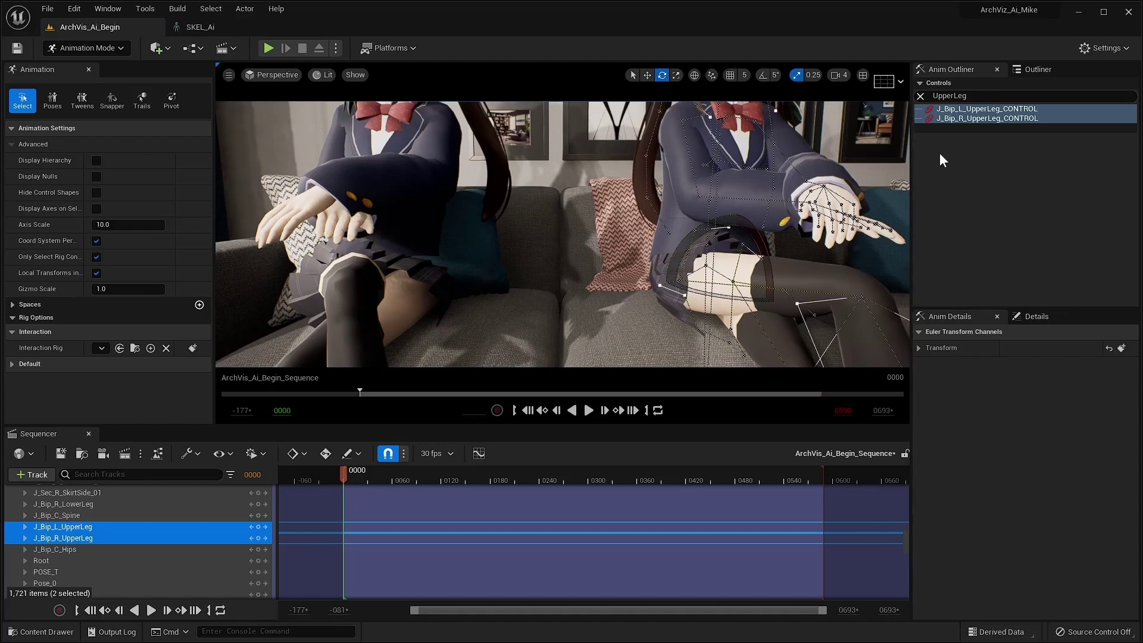
# Drag the rotate gizmo rings to swing both UpperLeg controls into a crossed-leg pose.
pyautogui.scroll(-5, 780, 229)
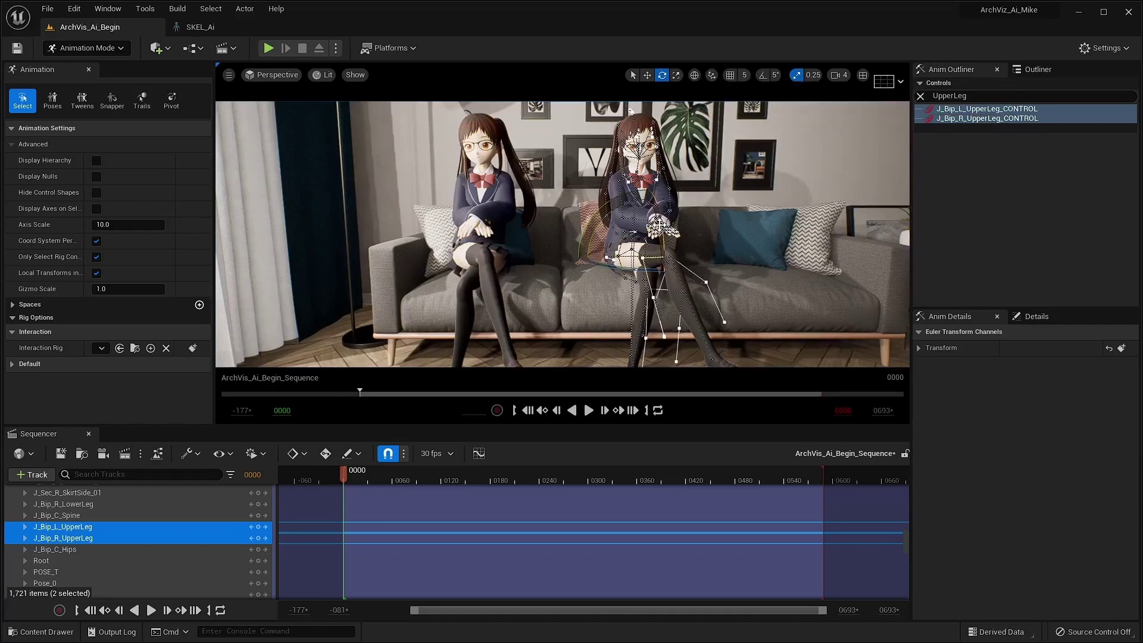
pyautogui.moveTo(659, 224); pyautogui.dragTo(661, 231)
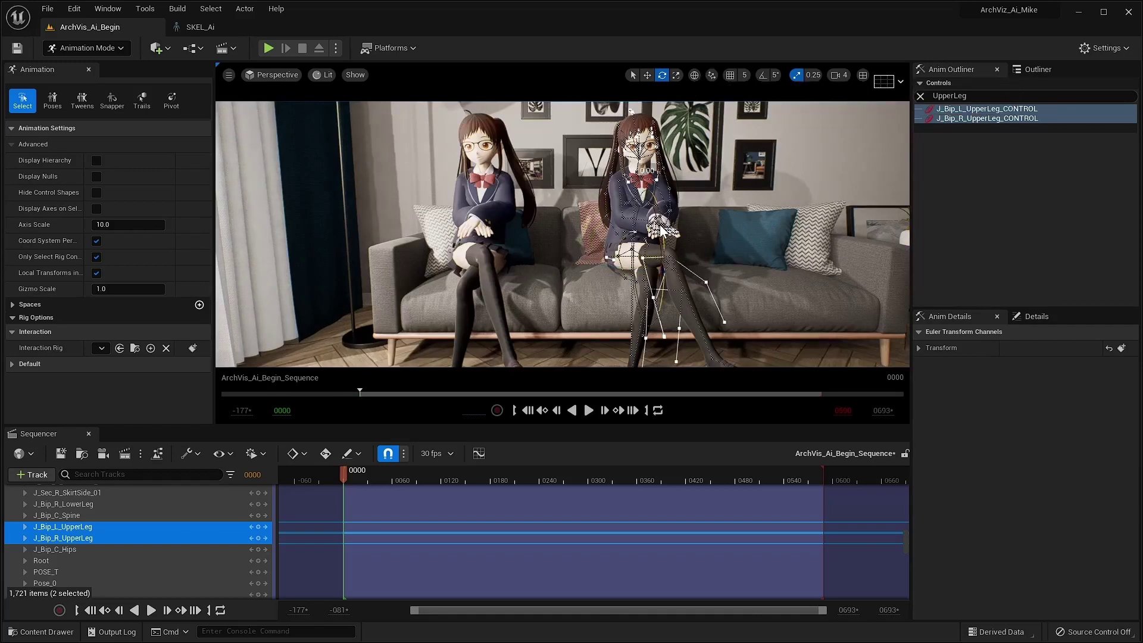
pyautogui.moveTo(662, 231); pyautogui.dragTo(654, 231)
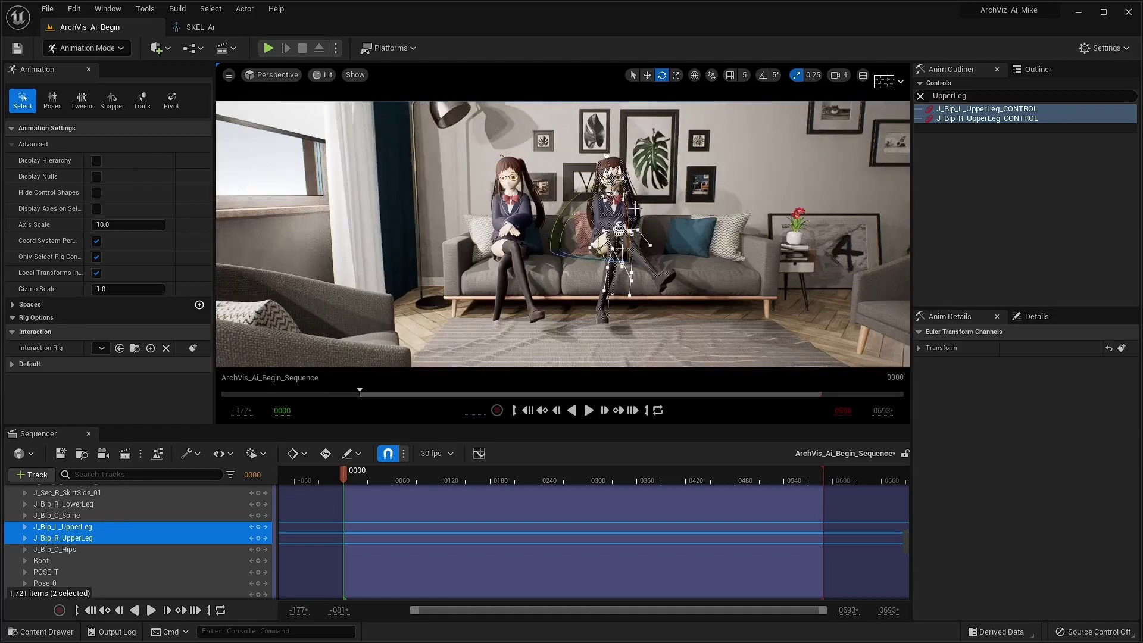
pyautogui.moveTo(635, 208); pyautogui.dragTo(620, 169)
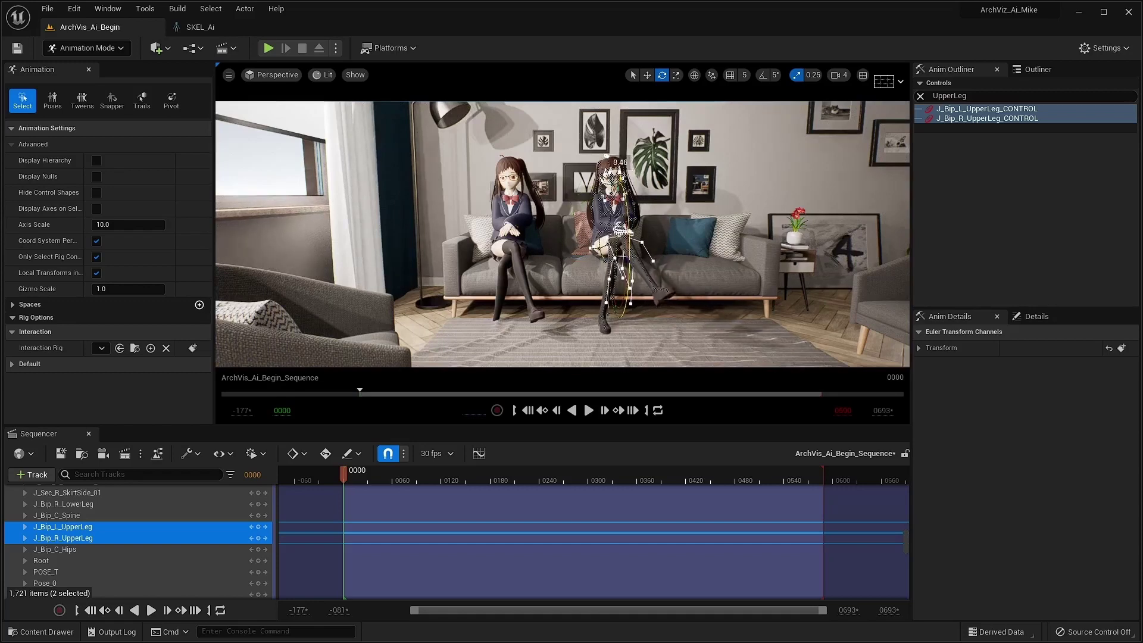
pyautogui.moveTo(622, 255); pyautogui.dragTo(605, 306)
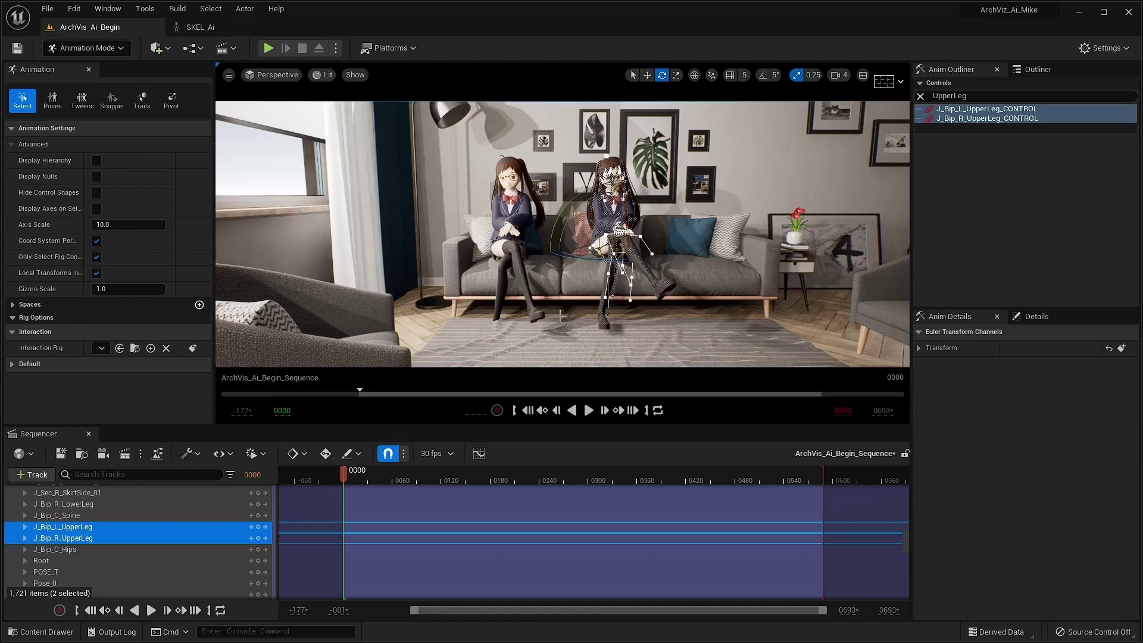
pyautogui.moveTo(550, 322); pyautogui.dragTo(557, 325, button='right')
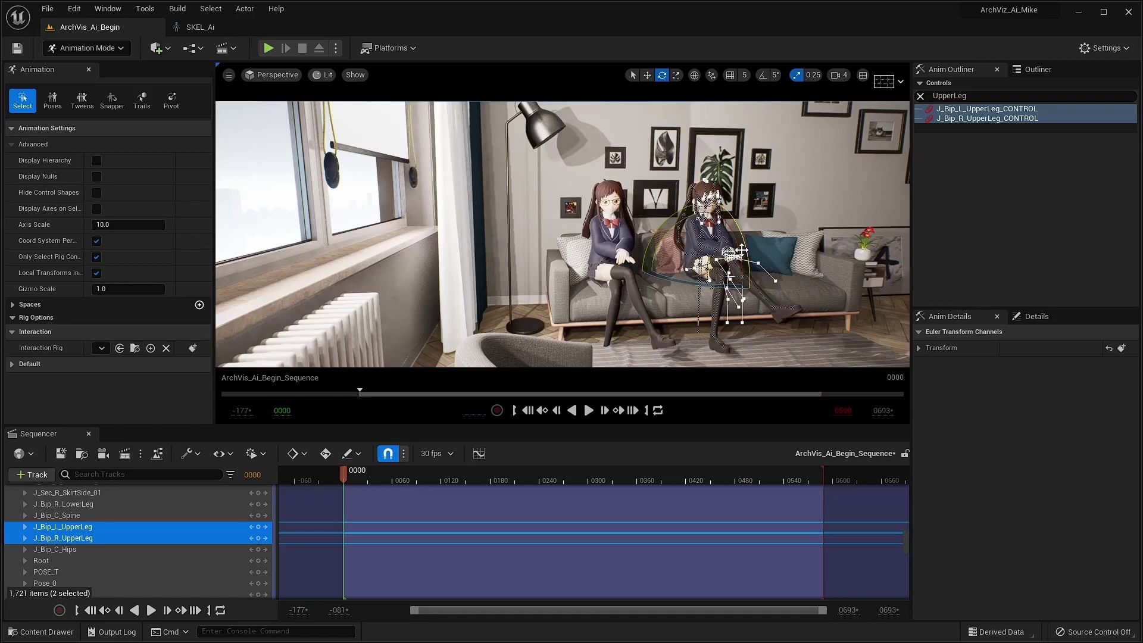
pyautogui.moveTo(741, 250); pyautogui.dragTo(734, 253)
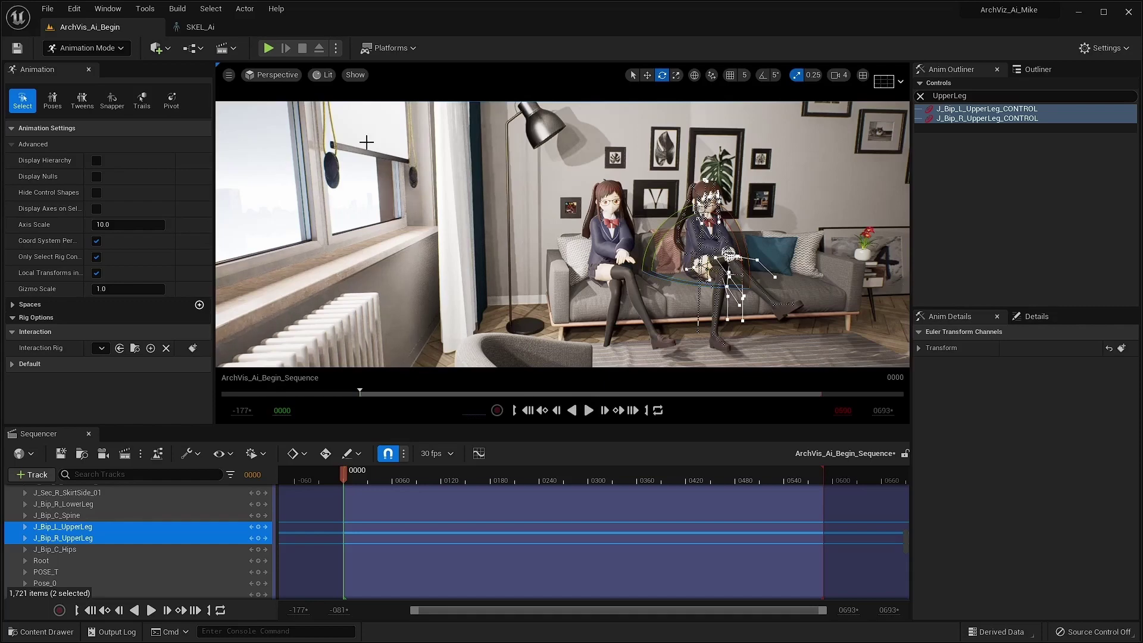
# Set the viewport to Default Viewport with Game View on, zoomed in on the sofa.
pyautogui.click(276, 76)
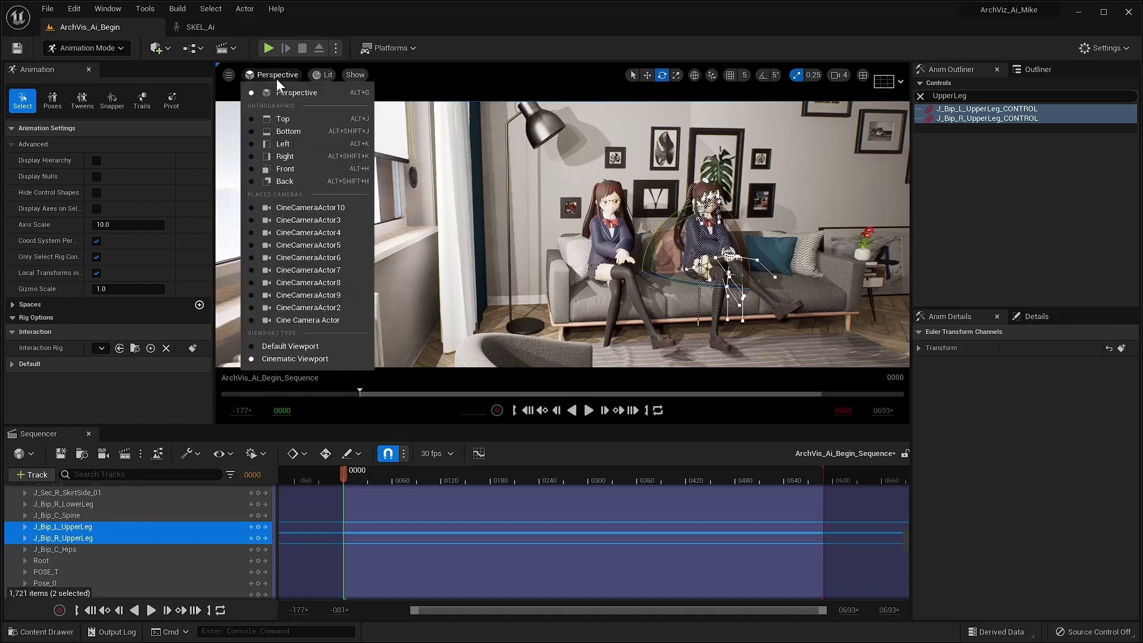
pyautogui.click(316, 348)
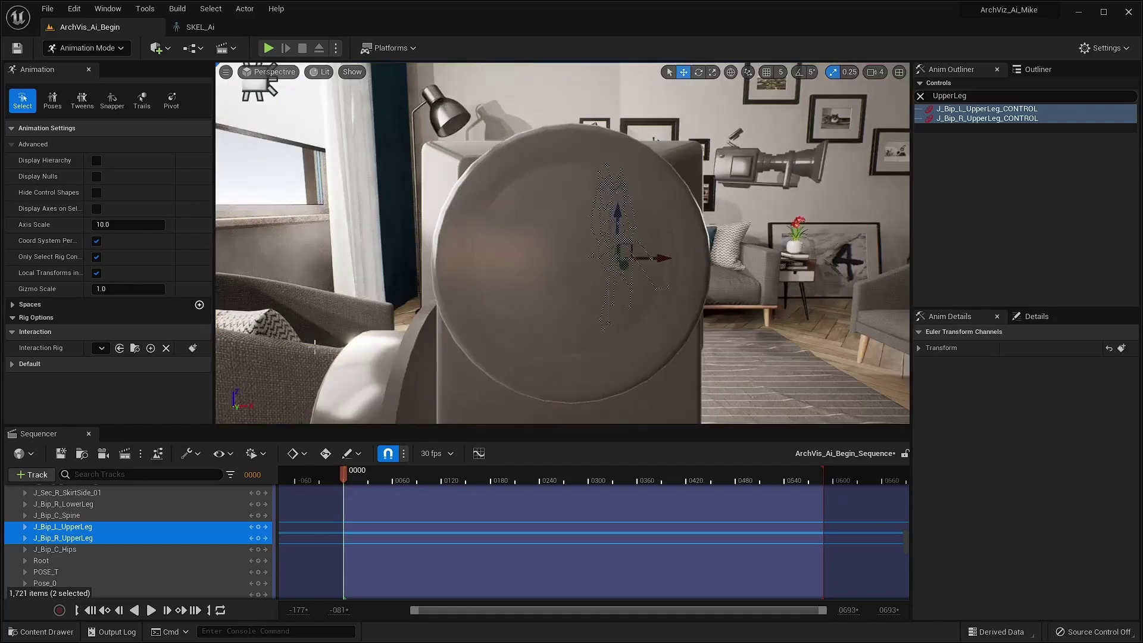
pyautogui.click(226, 72)
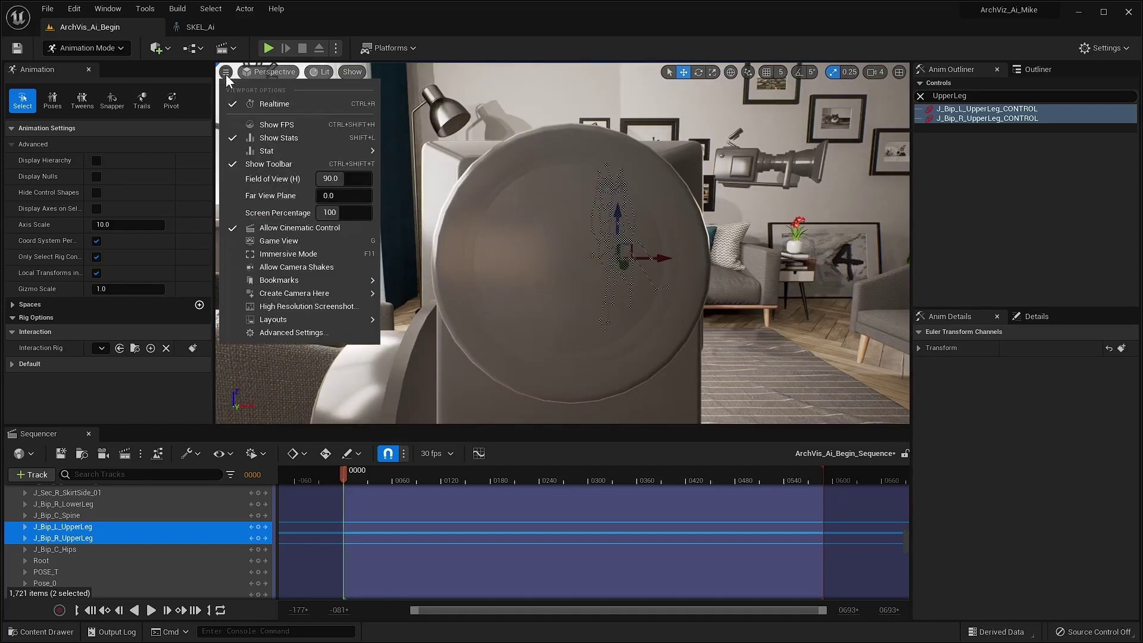
pyautogui.click(284, 241)
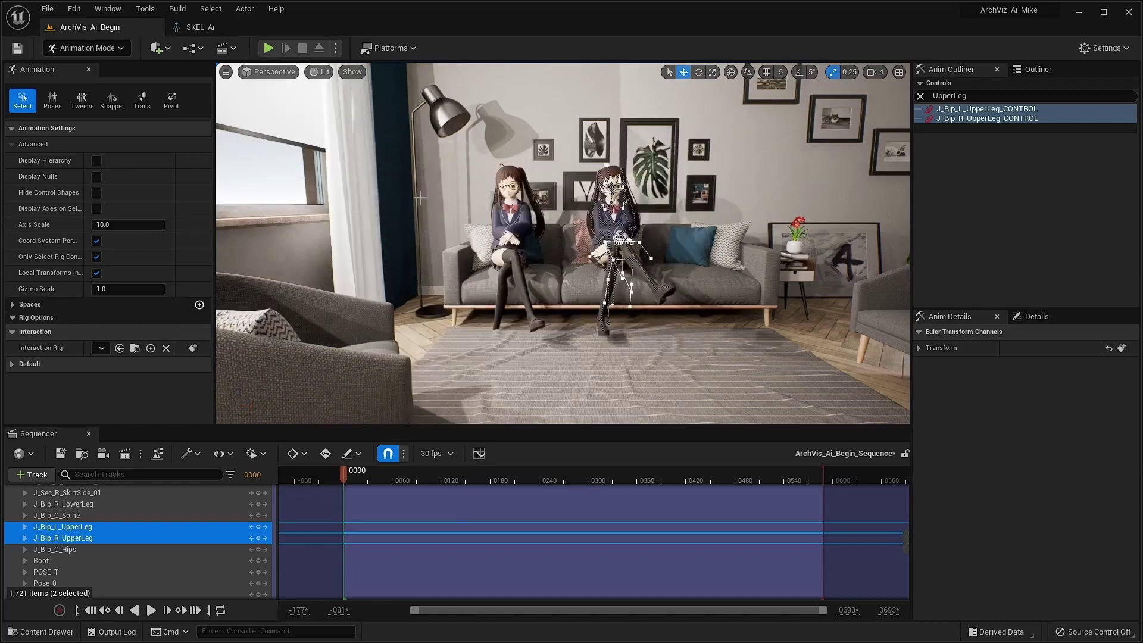
pyautogui.scroll(5, 517, 310)
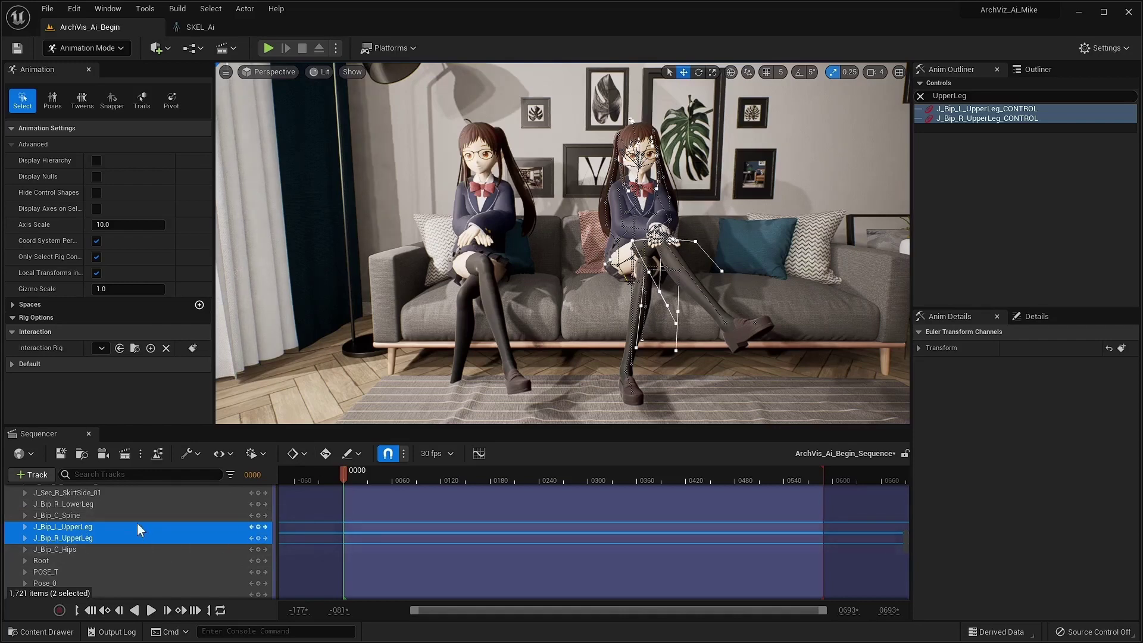
# Zoom in on the sofa and select the SK_Ai track in Sequencer.
pyautogui.scroll(2, 112, 527)
pyautogui.scroll(3, 112, 527)
pyautogui.scroll(2, 112, 526)
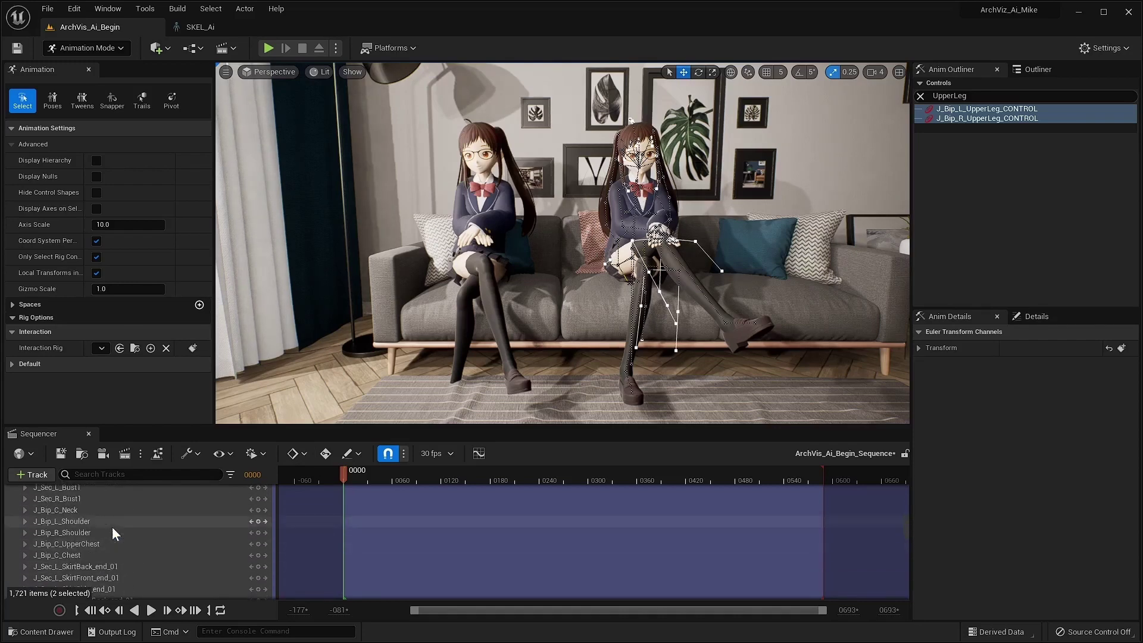
pyautogui.scroll(2, 94, 531)
pyautogui.scroll(2, 93, 535)
pyautogui.scroll(2, 93, 535)
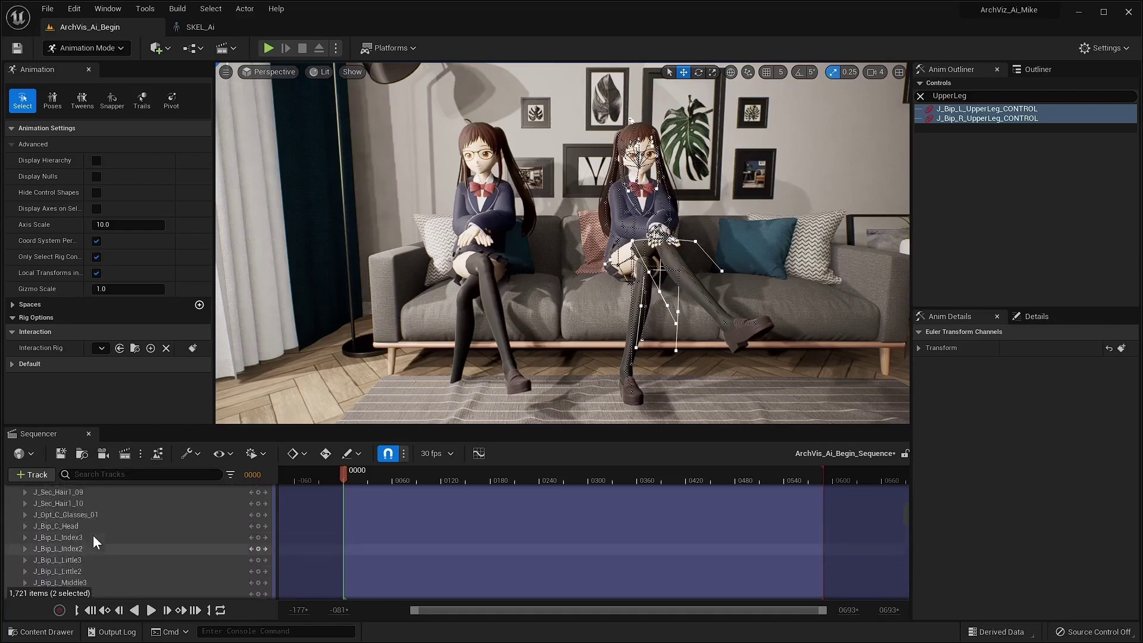
pyautogui.scroll(2, 94, 534)
pyautogui.scroll(2, 94, 532)
pyautogui.scroll(3, 94, 532)
pyautogui.scroll(2, 94, 532)
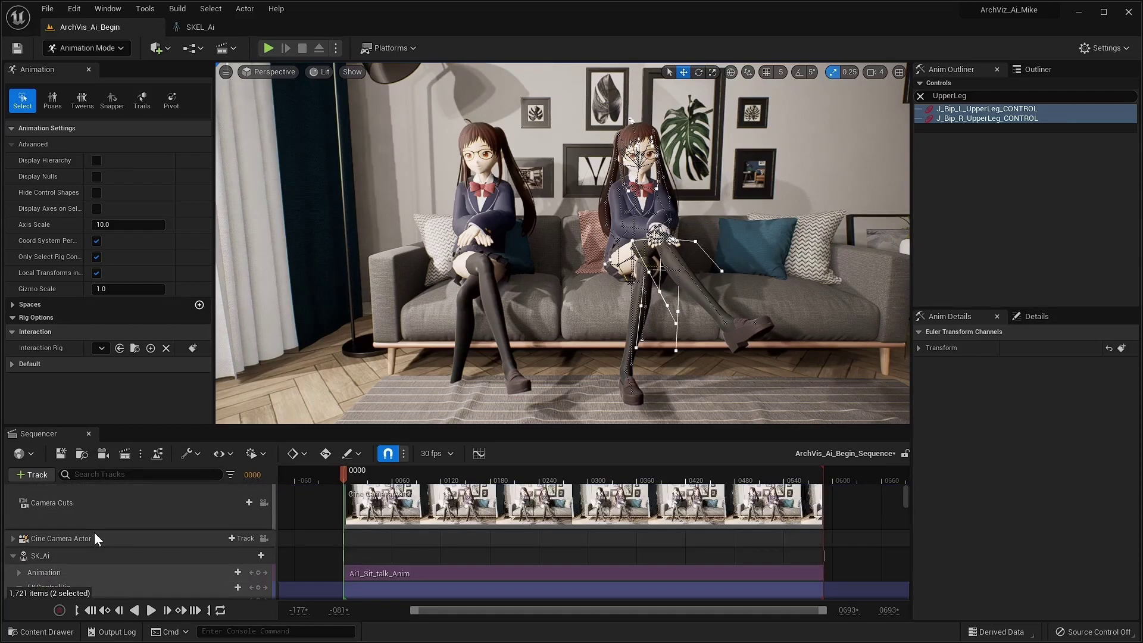
pyautogui.scroll(2, 84, 531)
pyautogui.click(67, 537)
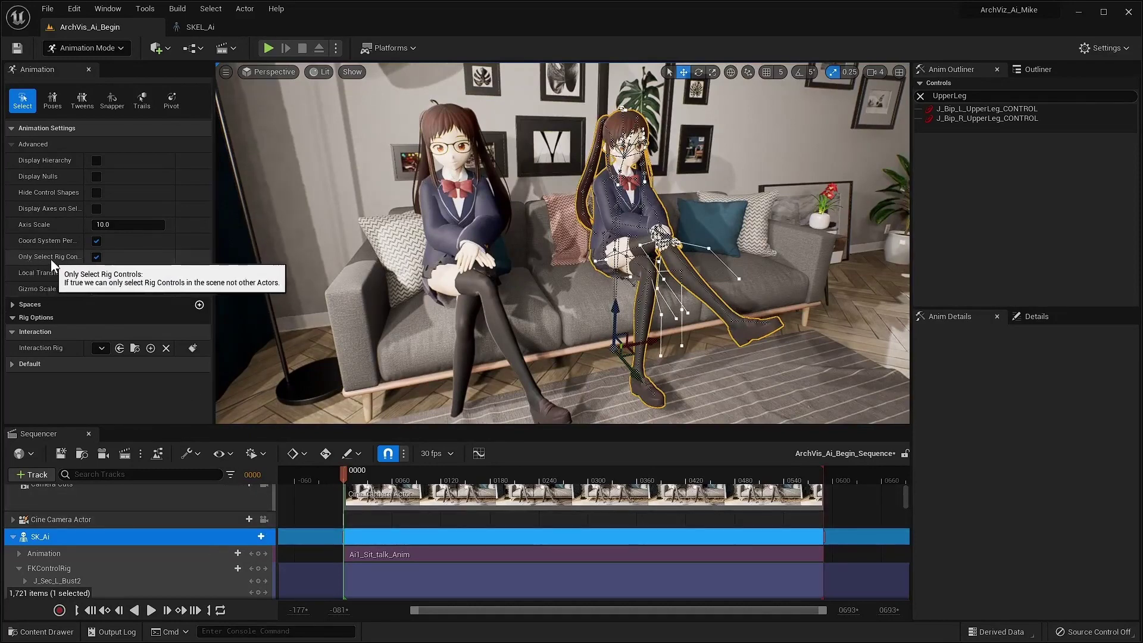
# Turn off control-only selection so whole actors like SK_Ai2 and SK_Ai can be selected.
pyautogui.moveTo(85, 262)
pyautogui.mouseDown()
pyautogui.moveTo(114, 256)
pyautogui.moveTo(96, 251)
pyautogui.mouseUp()
pyautogui.click(126, 261)
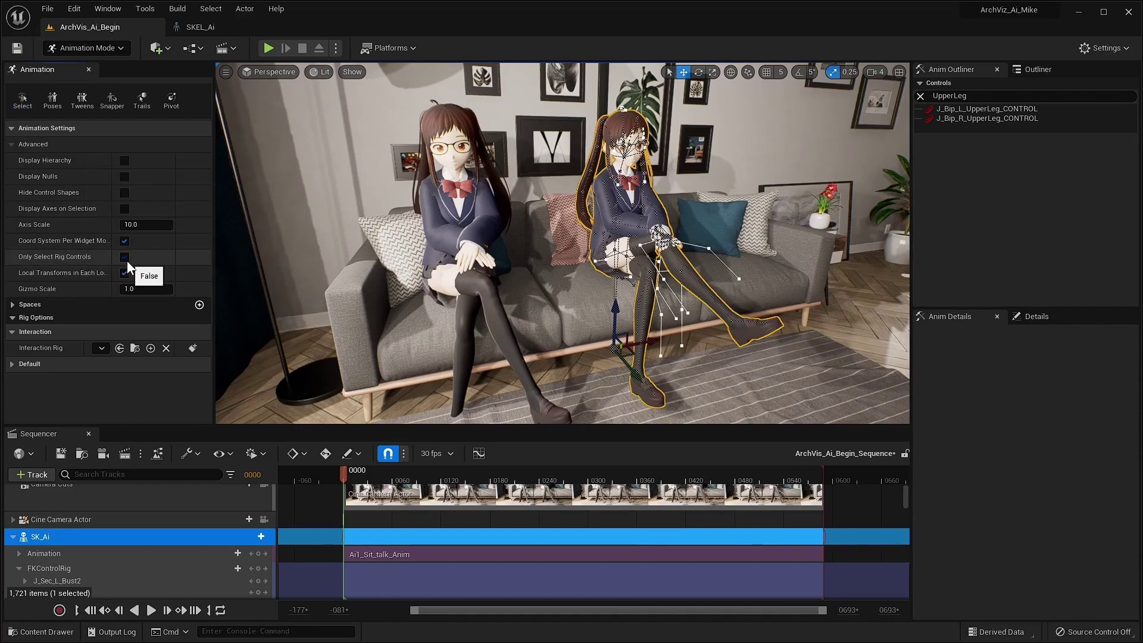
pyautogui.click(441, 208)
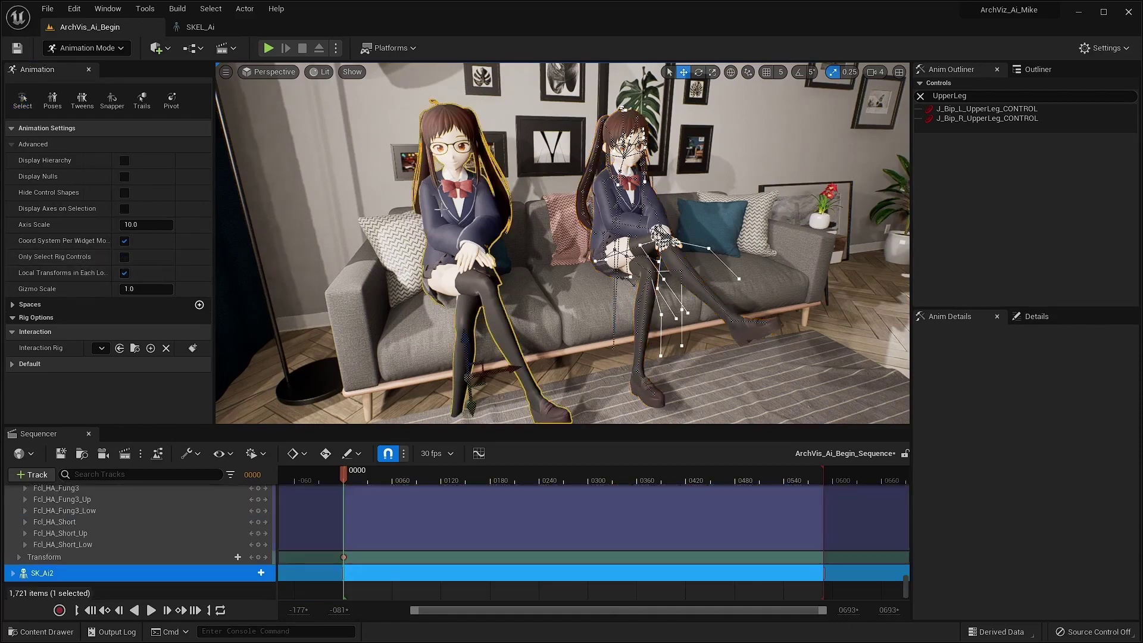
pyautogui.click(598, 208)
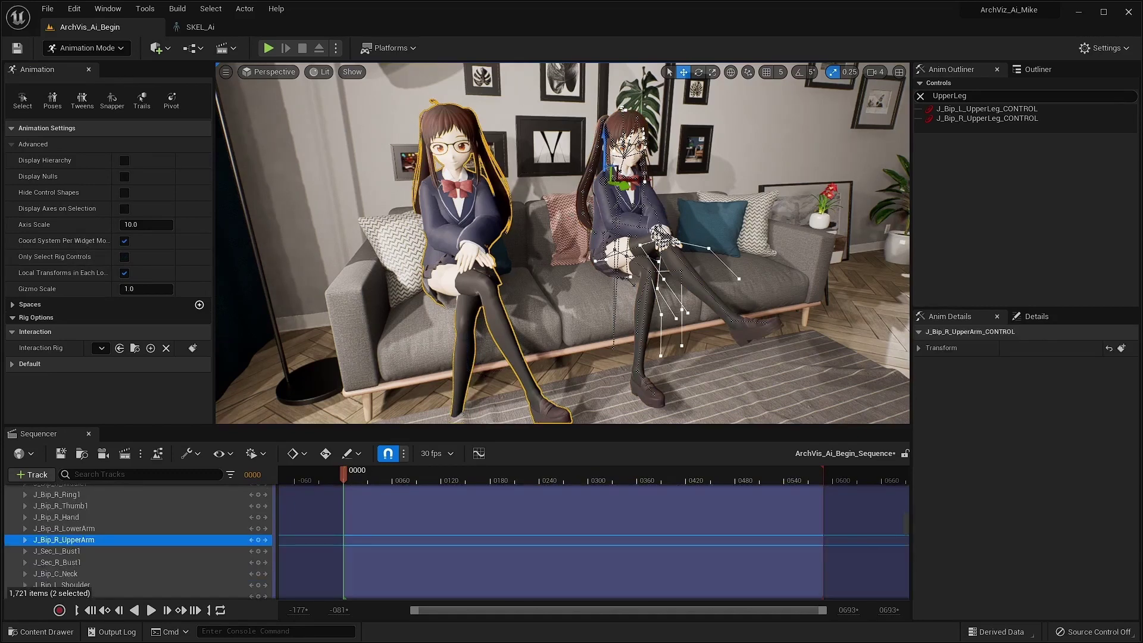
pyautogui.click(601, 205)
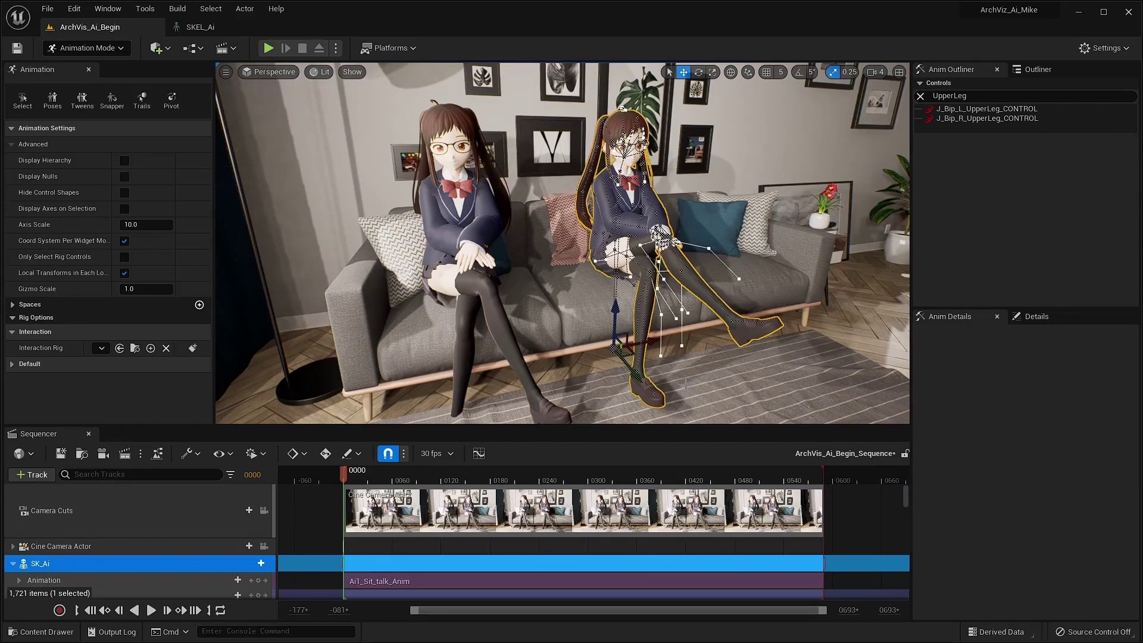
# Switch the viewport to the Front orthographic view and zoom to frame the bone skeletons.
pyautogui.click(272, 74)
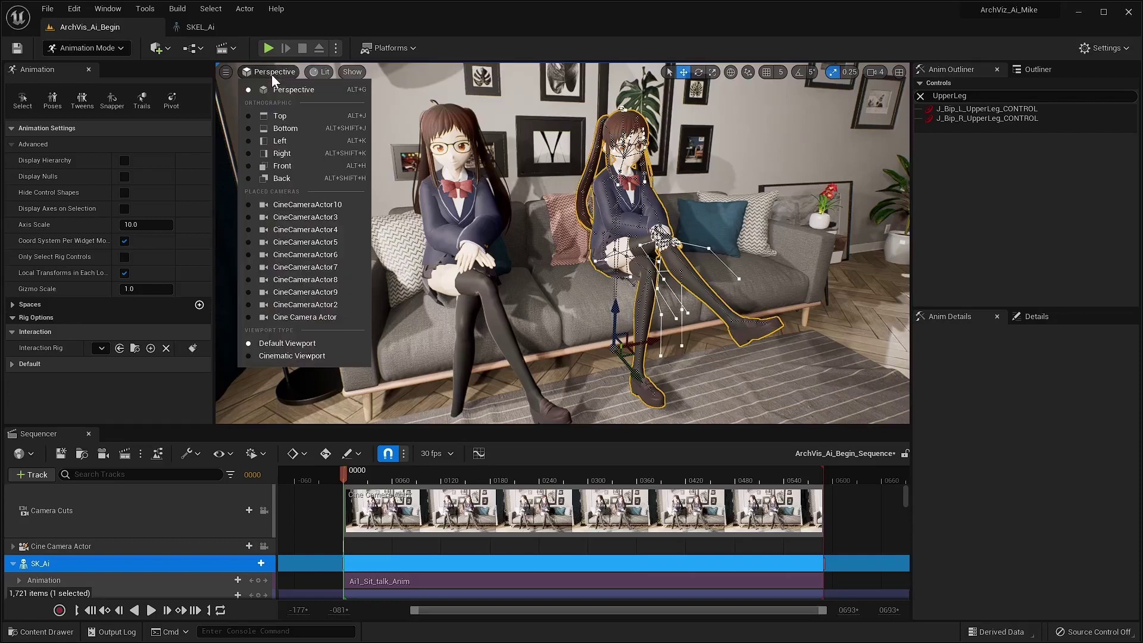
pyautogui.click(294, 166)
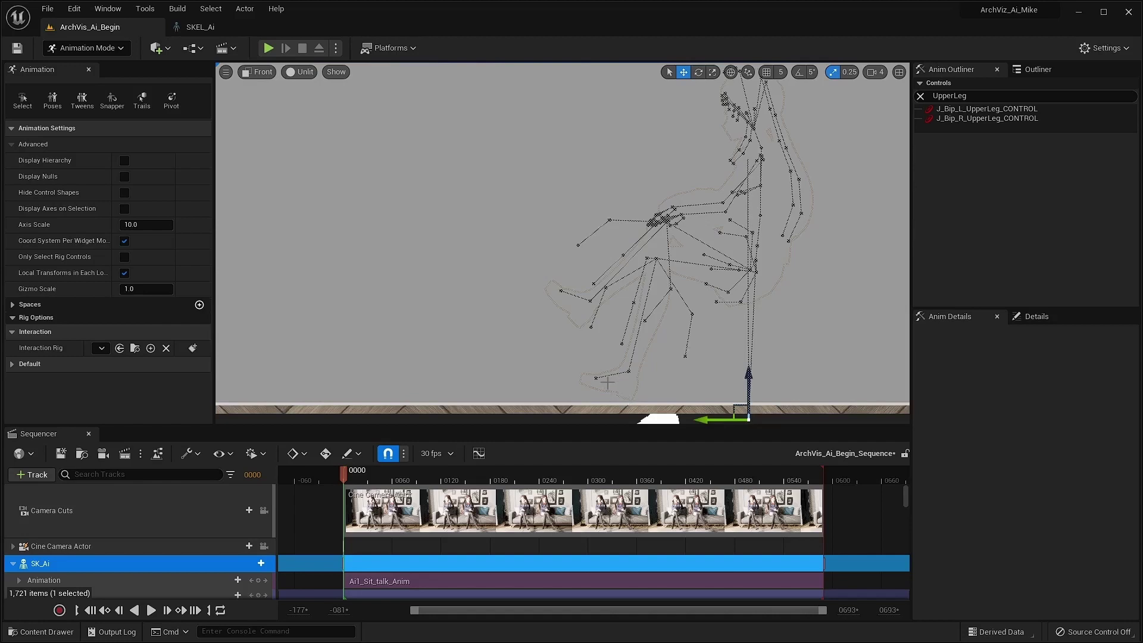
pyautogui.scroll(-2, 526, 220)
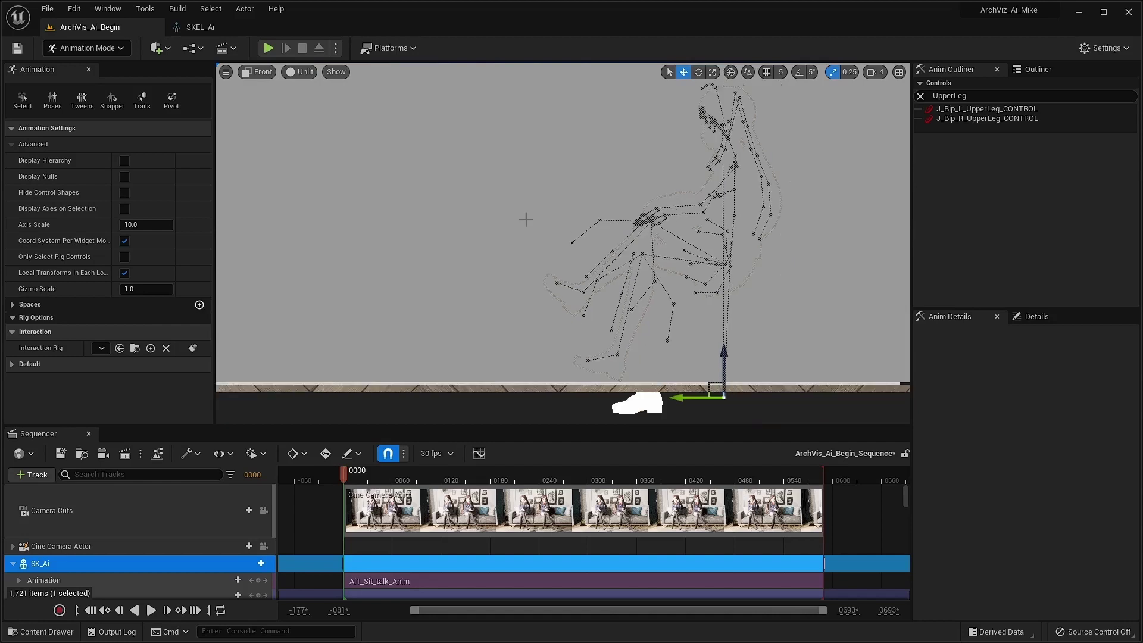
pyautogui.scroll(-2, 526, 219)
pyautogui.scroll(-2, 526, 219)
pyautogui.scroll(2, 526, 220)
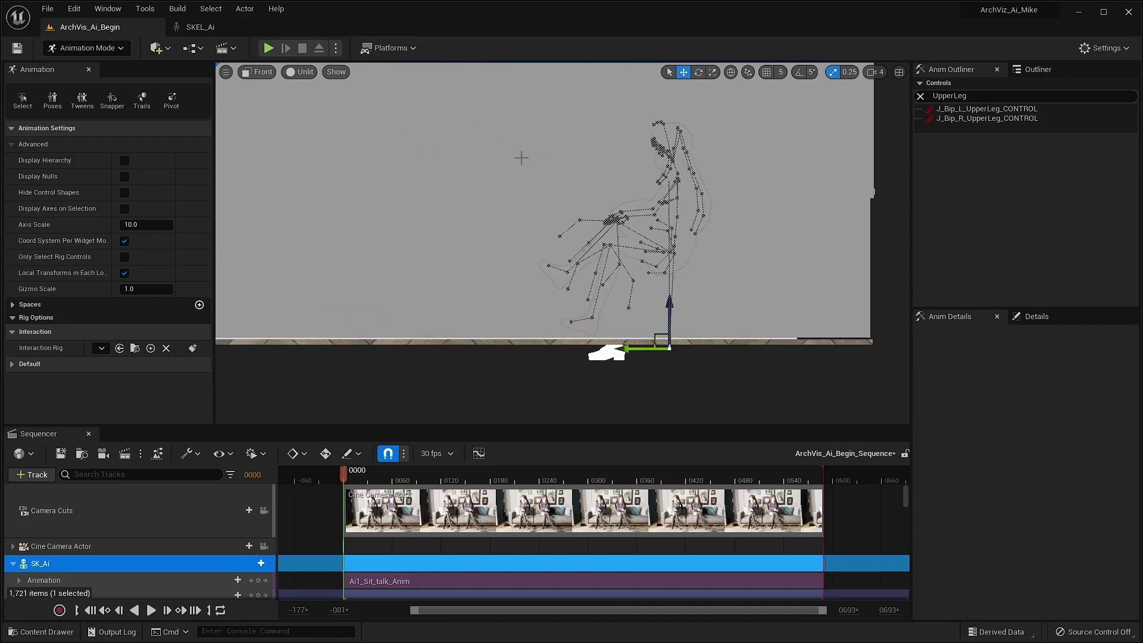
pyautogui.scroll(1, 523, 158)
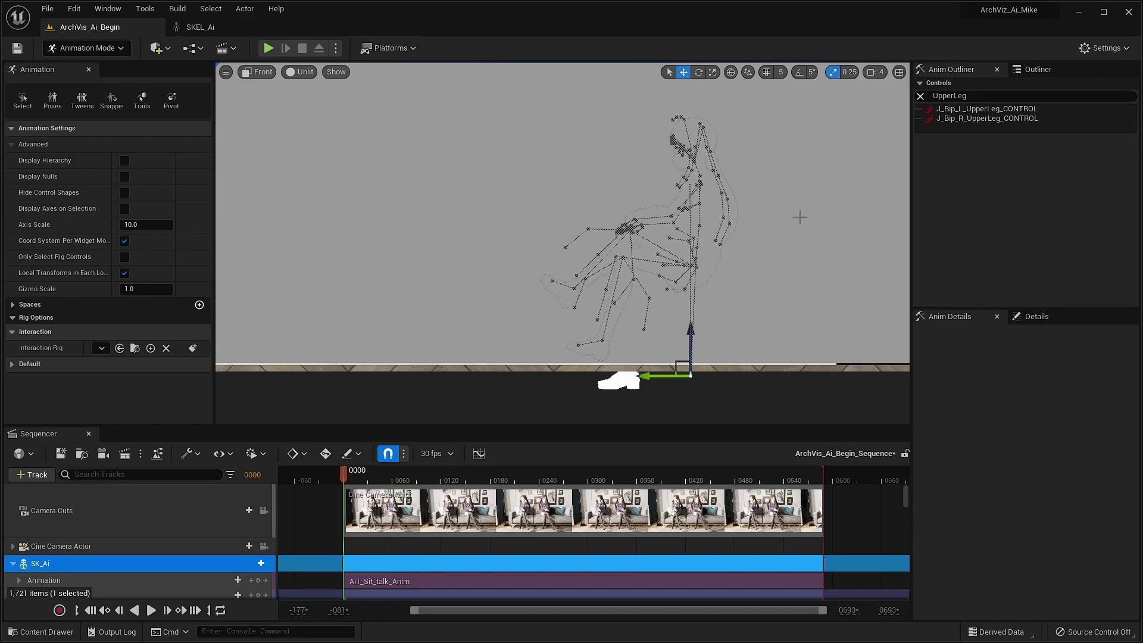
# Open Window > Layers and toggle visibility of the Background layer.
pyautogui.click(109, 9)
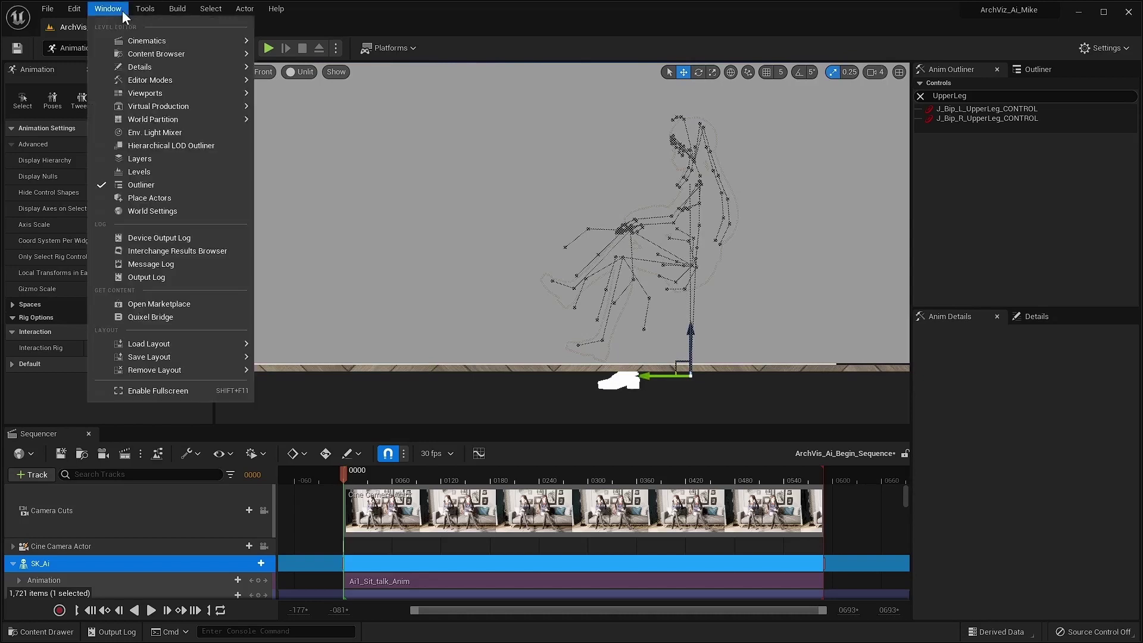
pyautogui.click(144, 159)
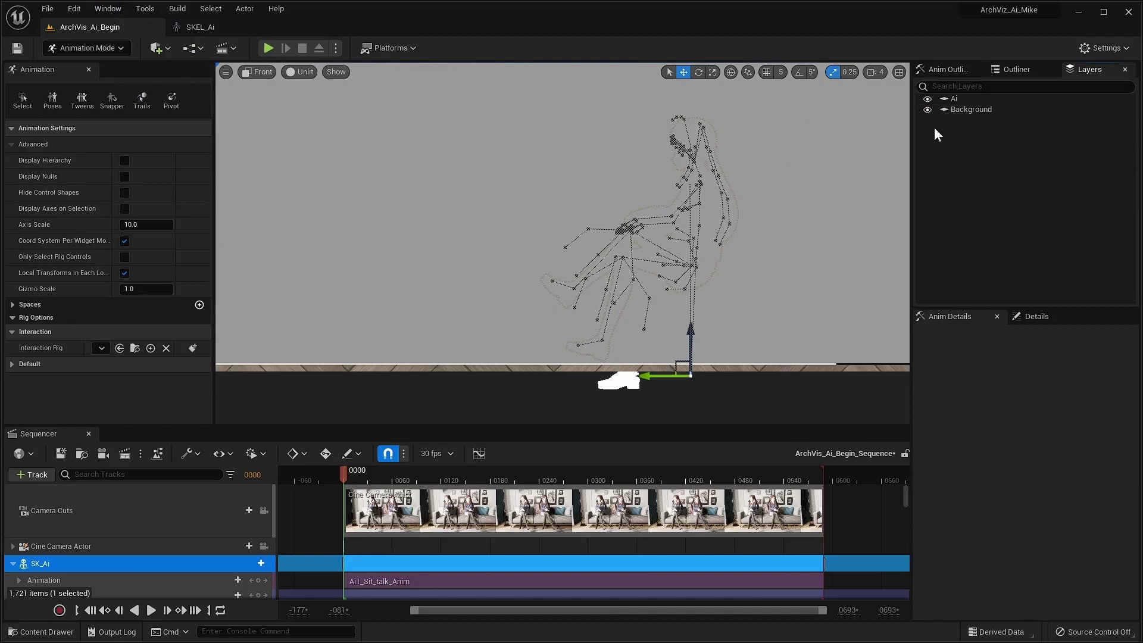
pyautogui.click(928, 110)
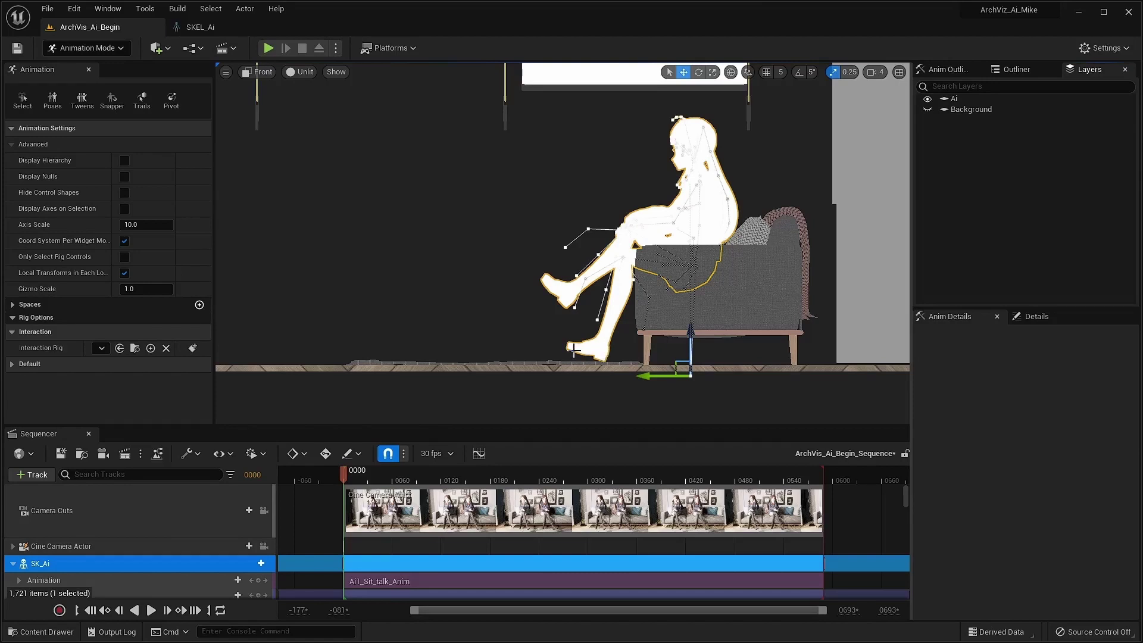
# Set the view mode to Lit and rotate J_Bip_L_Foot_CONTROL about 17 degrees.
pyautogui.click(309, 74)
pyautogui.click(309, 89)
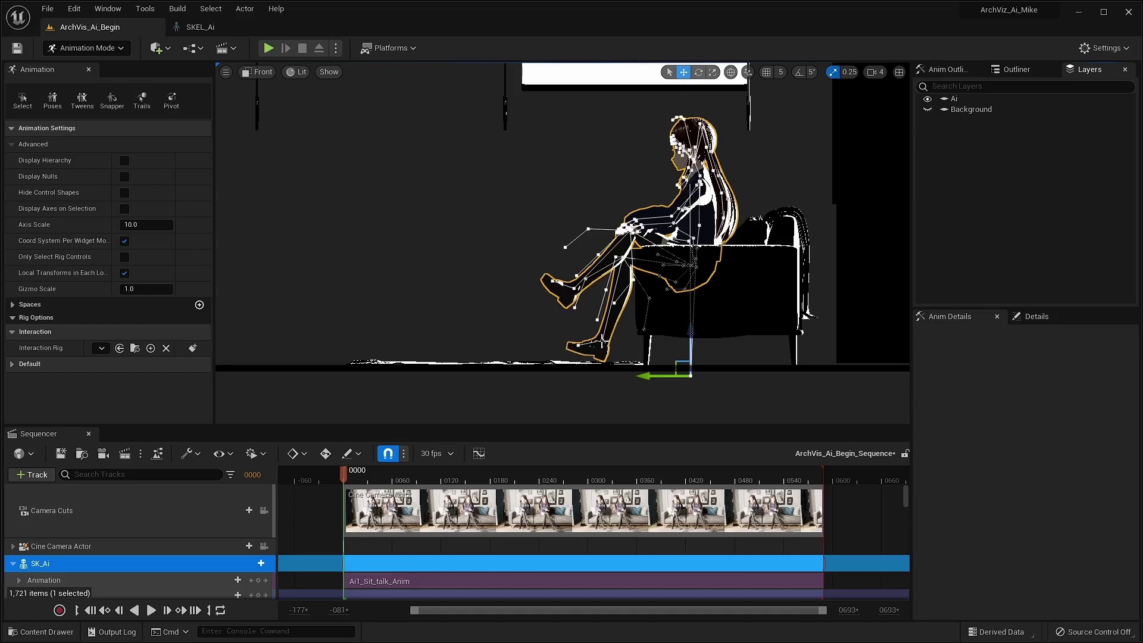
pyautogui.click(602, 341)
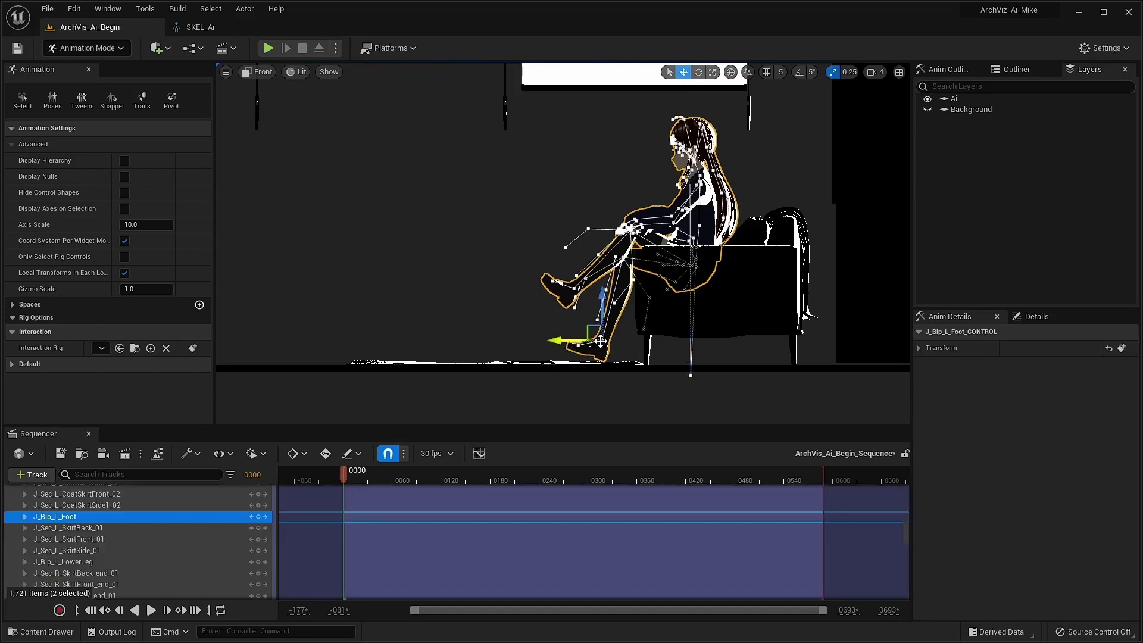
pyautogui.click(699, 73)
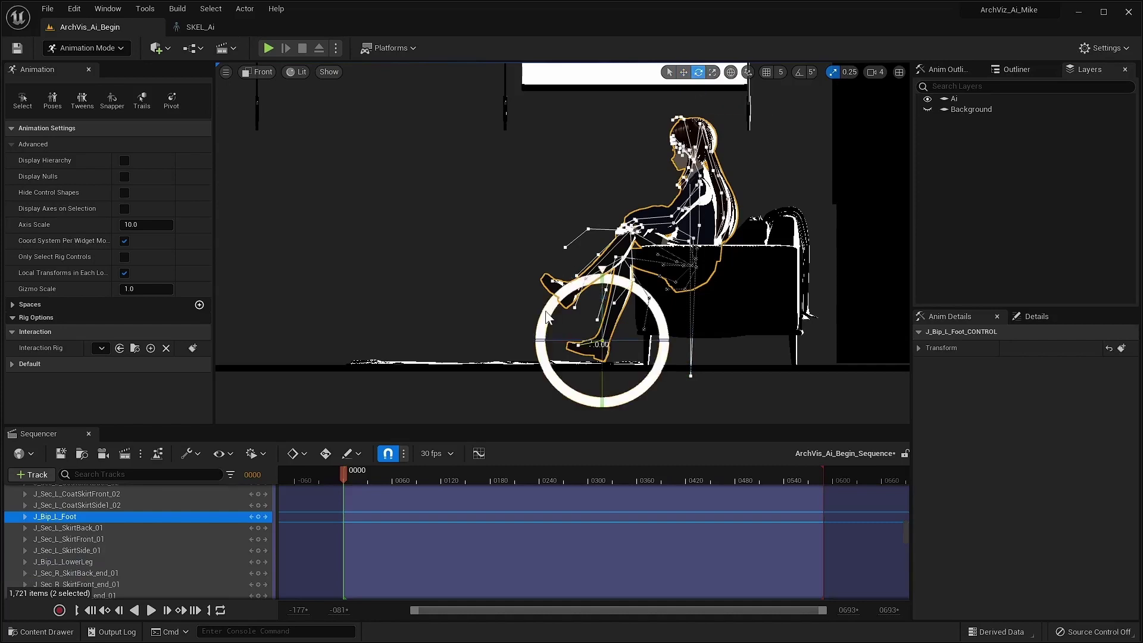
pyautogui.moveTo(547, 317); pyautogui.dragTo(577, 271)
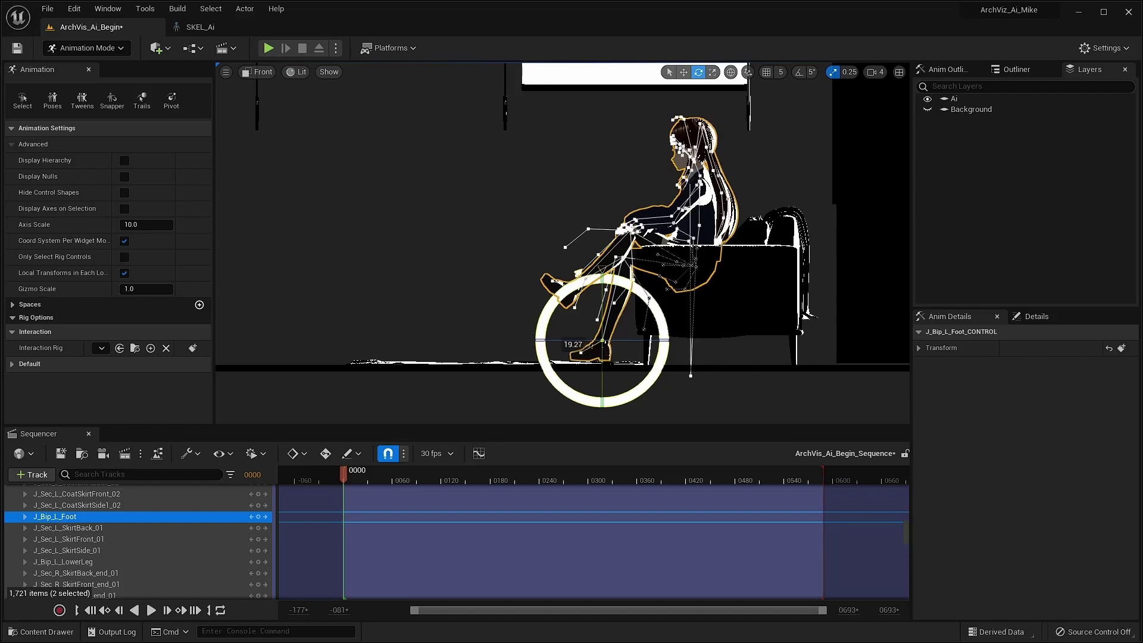
pyautogui.scroll(2, 543, 312)
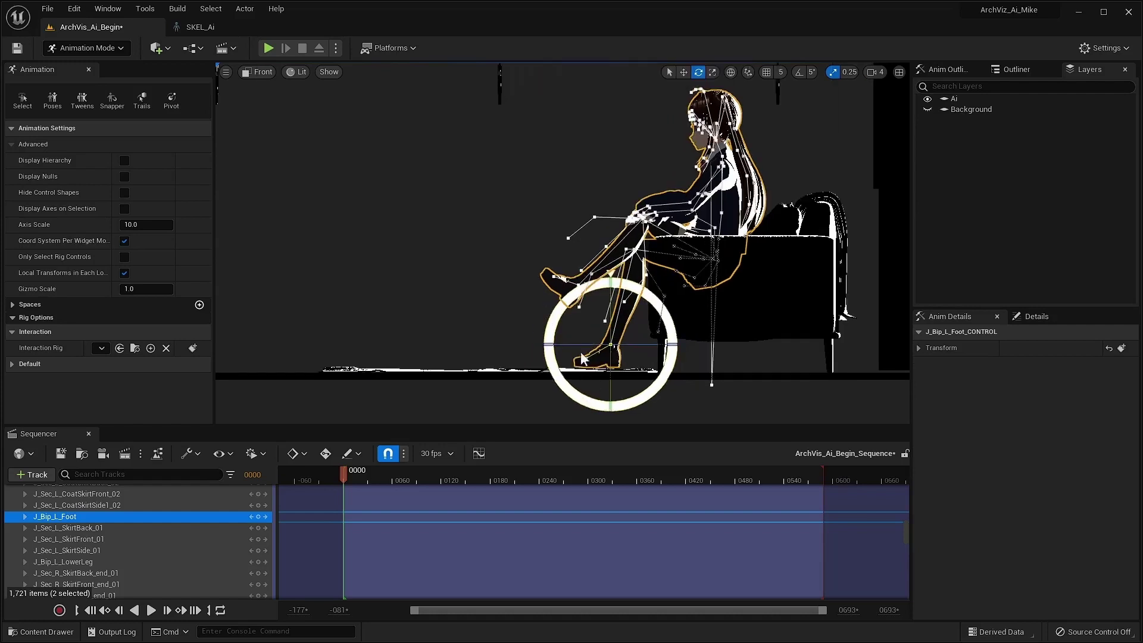
# Return to the Perspective view and select J_Bip_R_LowerLeg_CONTROL.
pyautogui.click(262, 72)
pyautogui.click(271, 88)
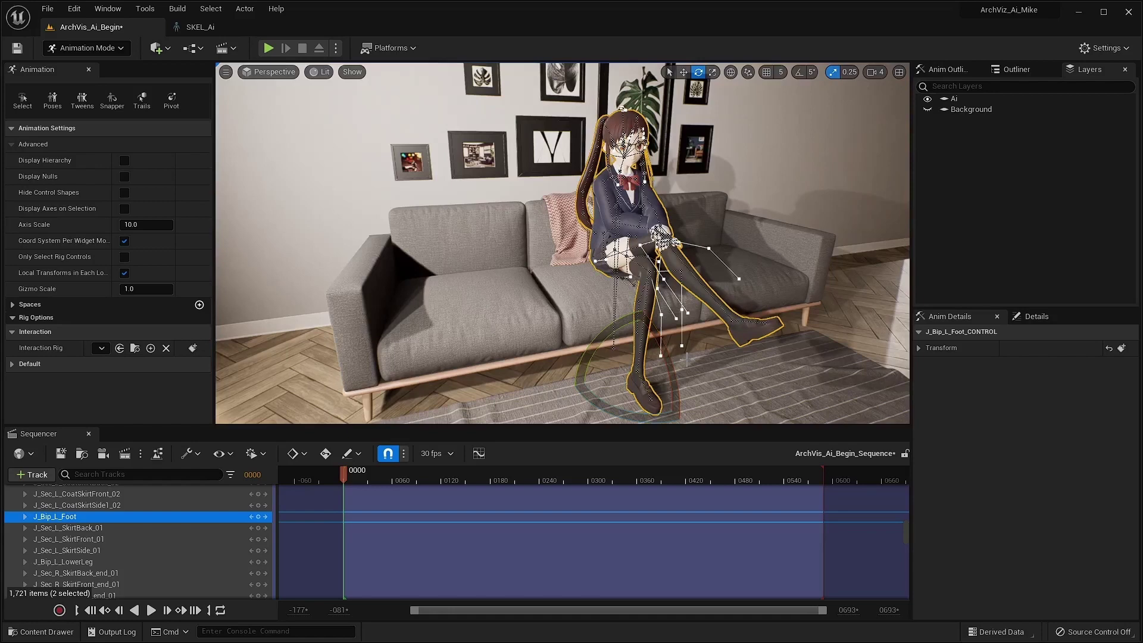
pyautogui.click(684, 265)
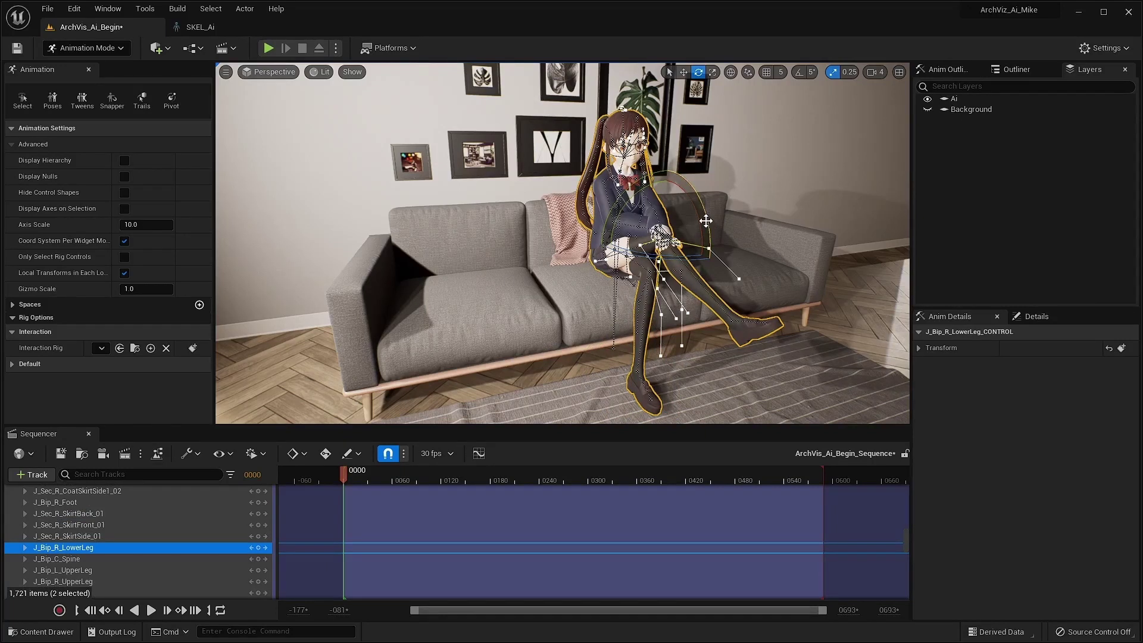
# Rotate J_Bip_R_LowerLeg_CONTROL in local space about 16 degrees so the foot swings onto the rug.
pyautogui.click(734, 70)
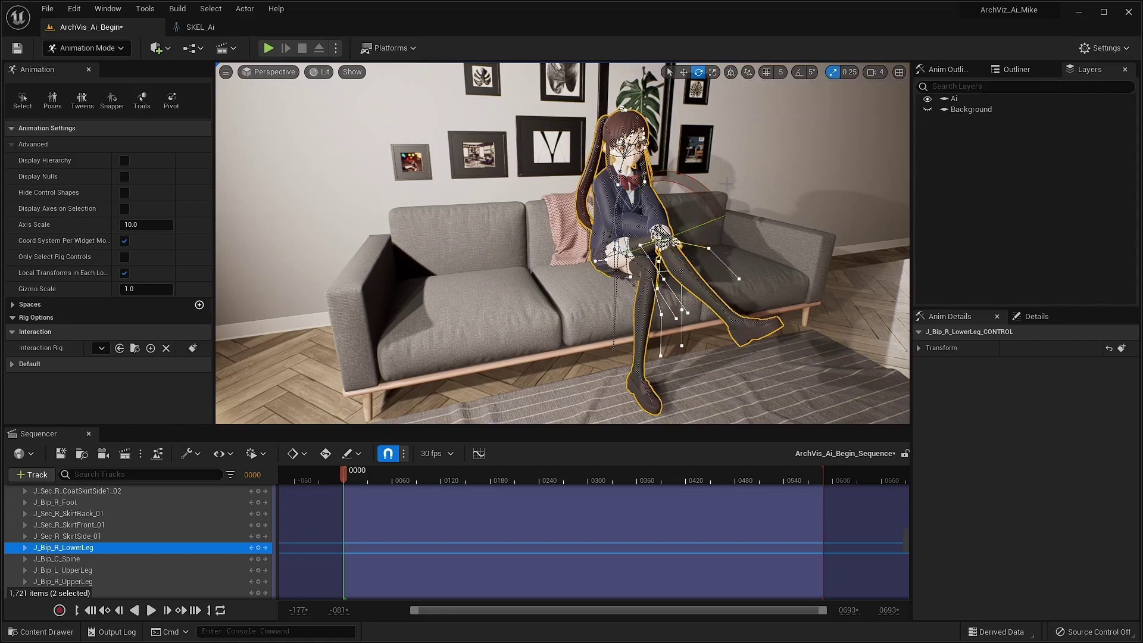
pyautogui.keyDown('alt'); pyautogui.moveTo(764, 244); pyautogui.dragTo(693, 247); pyautogui.keyUp('alt')
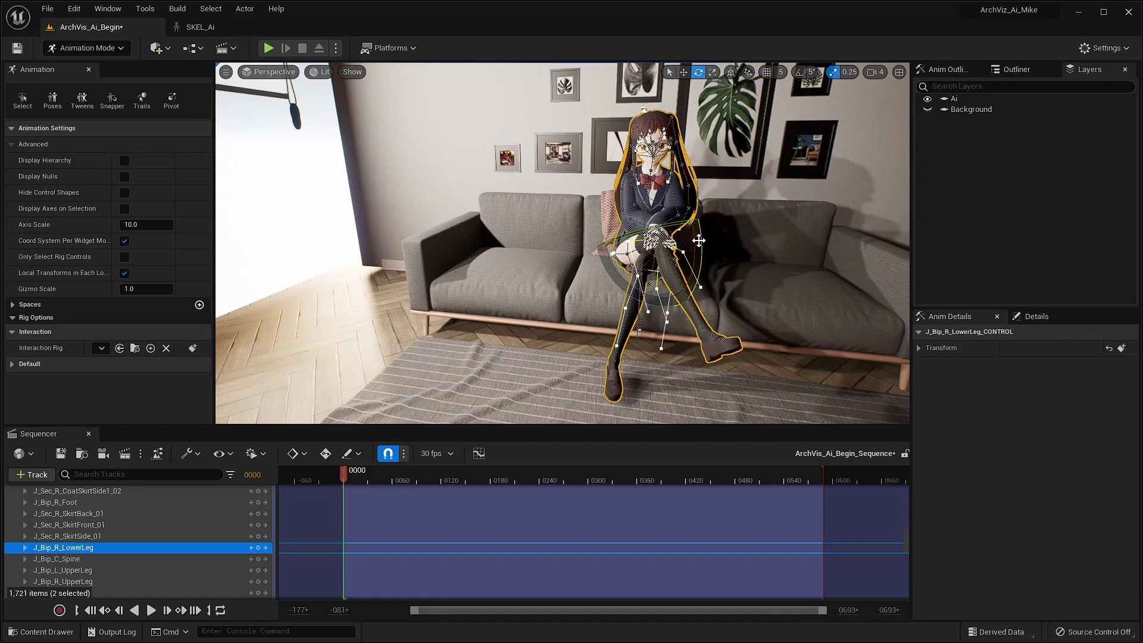
pyautogui.click(698, 240)
pyautogui.moveTo(698, 240); pyautogui.dragTo(693, 262)
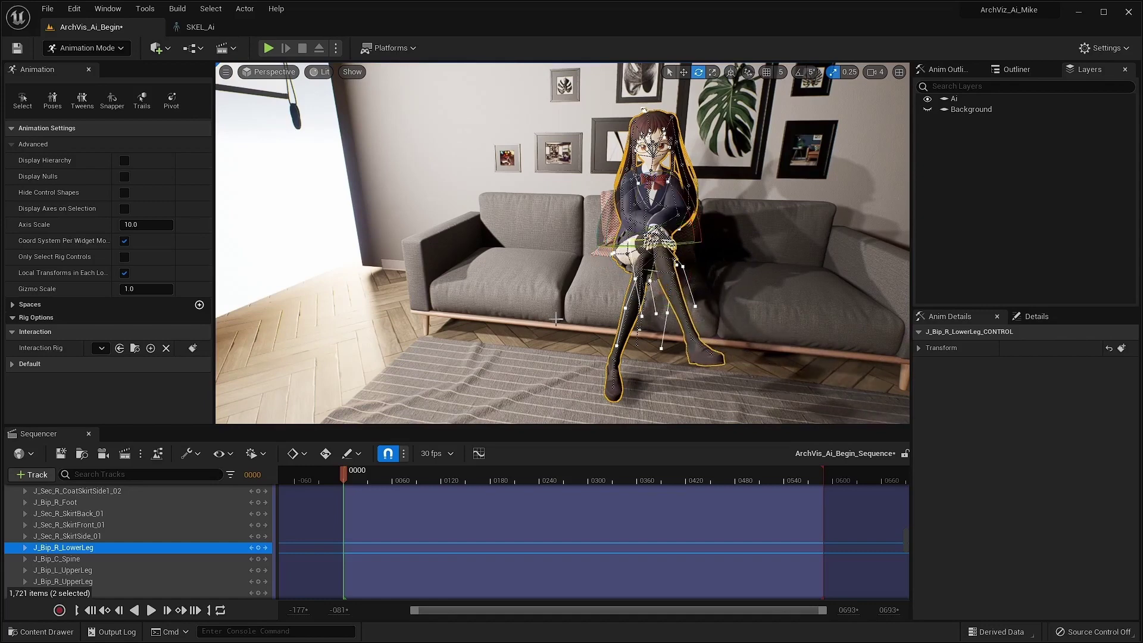
pyautogui.keyDown('alt'); pyautogui.moveTo(555, 320); pyautogui.dragTo(708, 292); pyautogui.keyUp('alt')
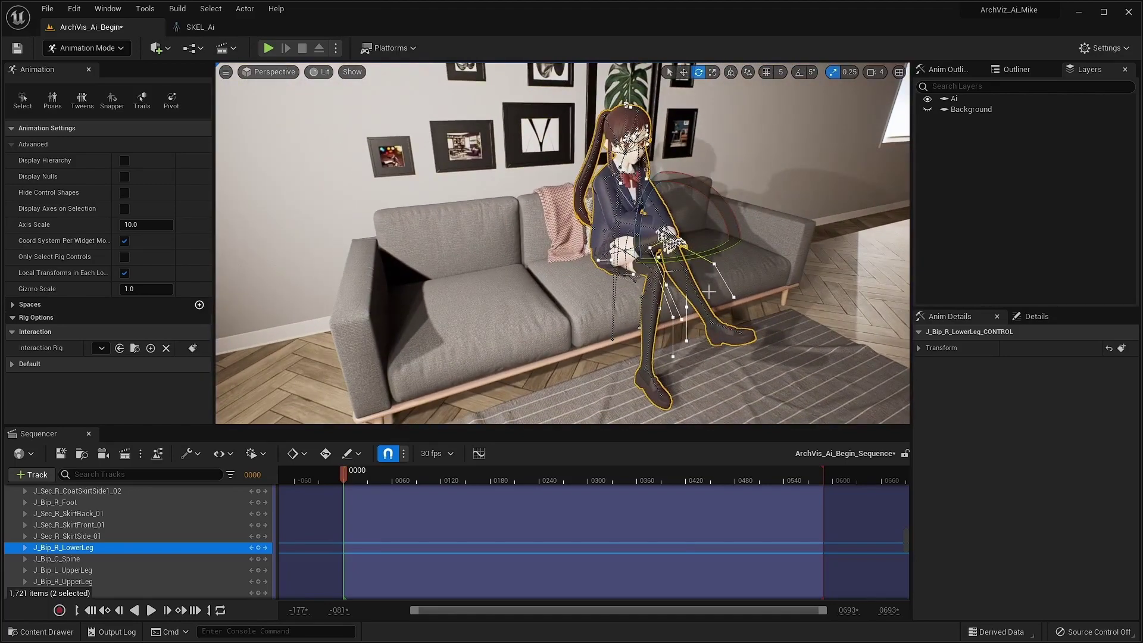
pyautogui.moveTo(725, 211); pyautogui.dragTo(748, 356)
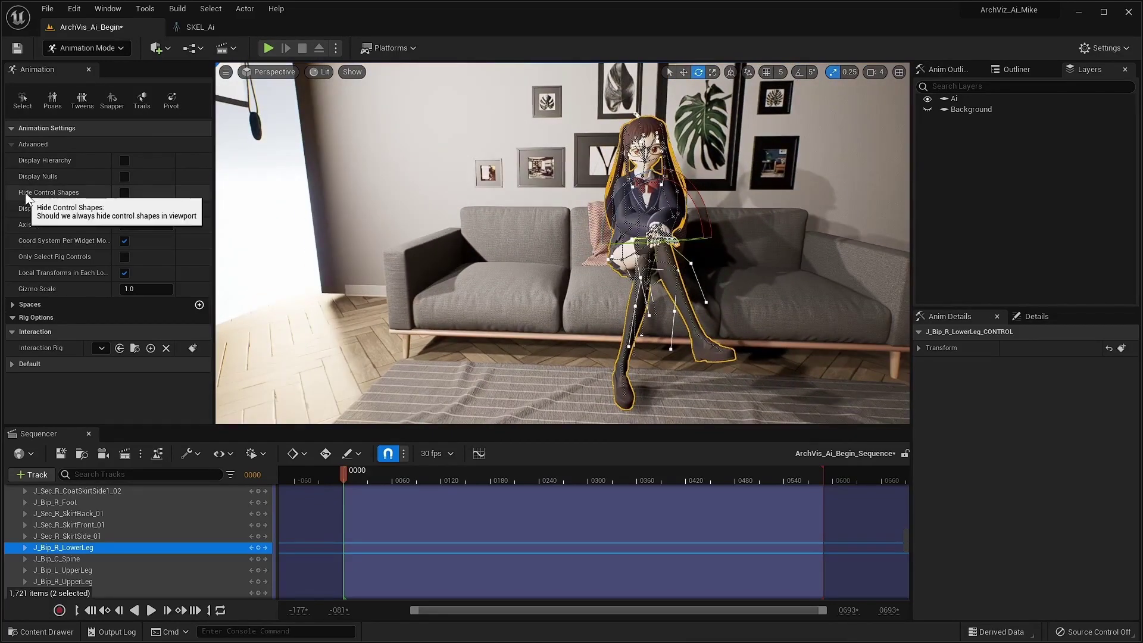
# Hide control shapes, view through the Cine Camera Actor, and scrub the playhead to preview the pose.
pyautogui.click(122, 194)
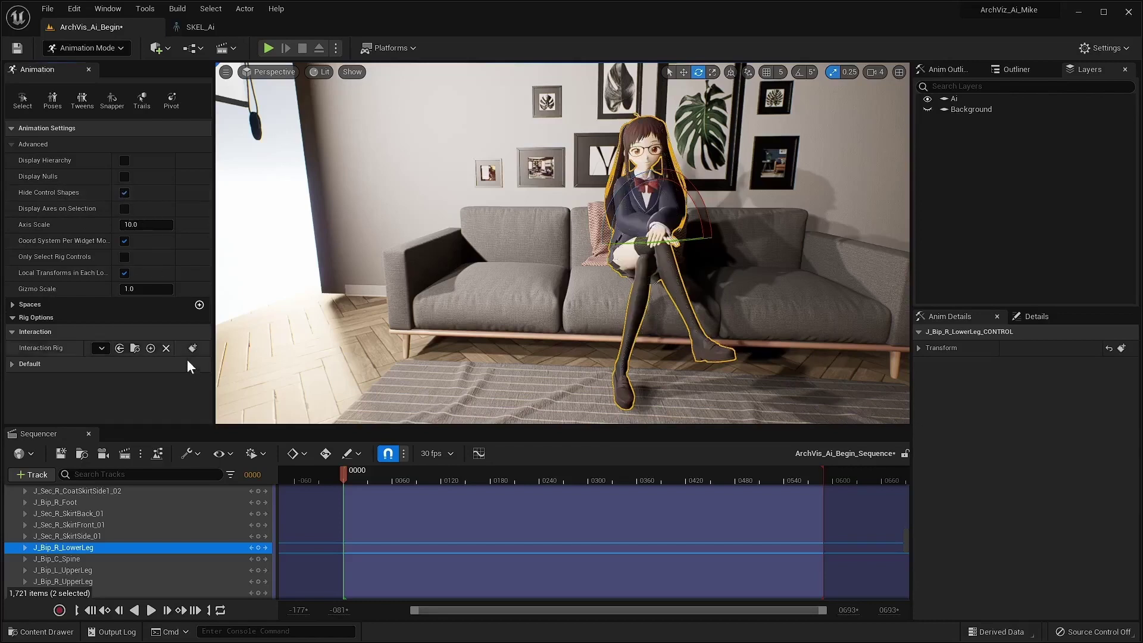
pyautogui.scroll(-3, 138, 562)
pyautogui.scroll(-3, 138, 562)
pyautogui.scroll(-3, 138, 562)
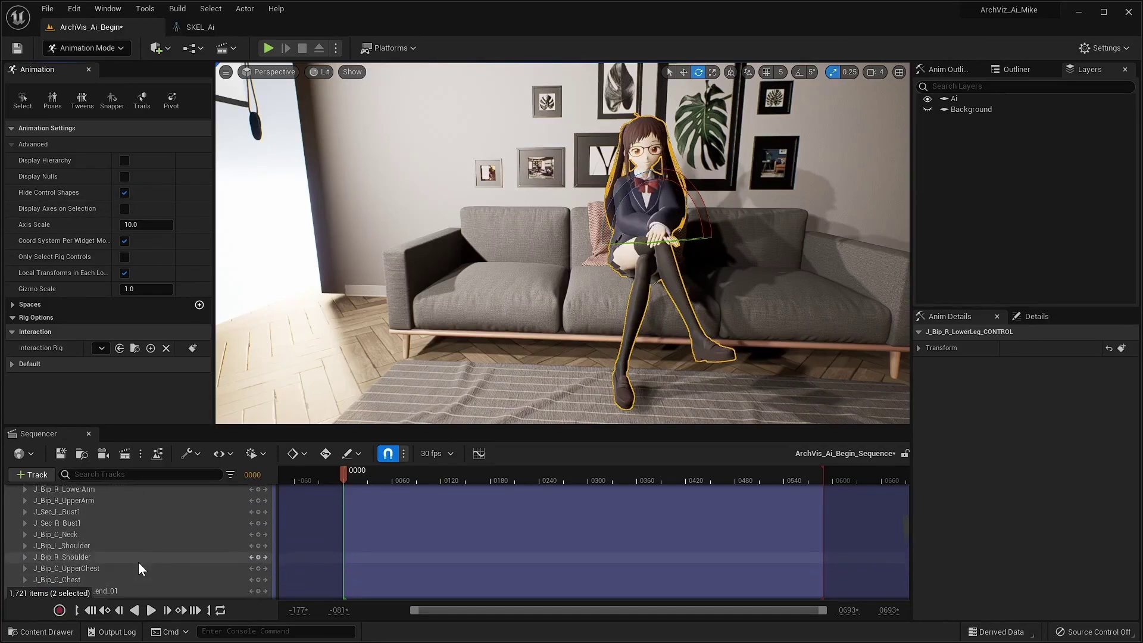
pyautogui.scroll(-3, 138, 562)
pyautogui.scroll(3, 138, 562)
pyautogui.scroll(3, 138, 560)
pyautogui.scroll(3, 138, 560)
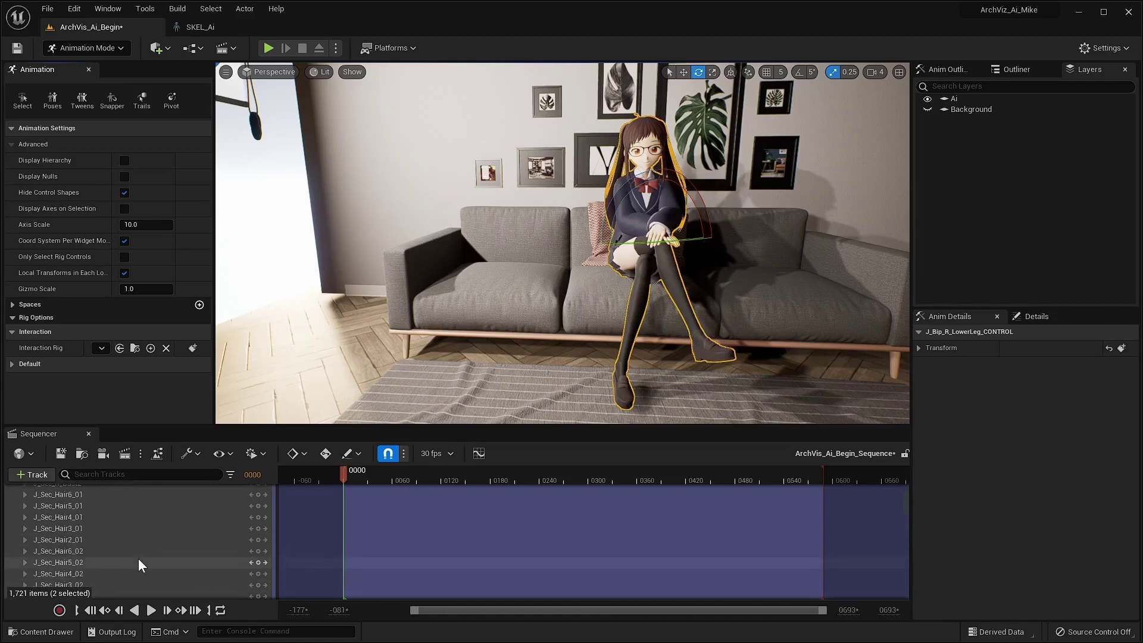
pyautogui.scroll(3, 138, 558)
pyautogui.scroll(2, 139, 559)
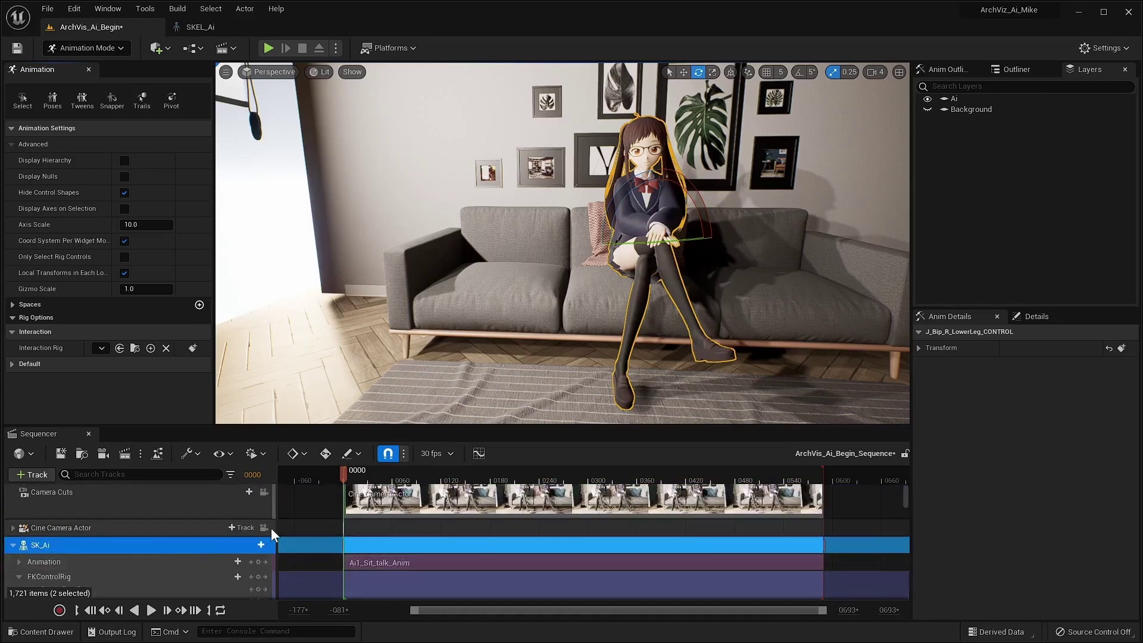
pyautogui.click(264, 528)
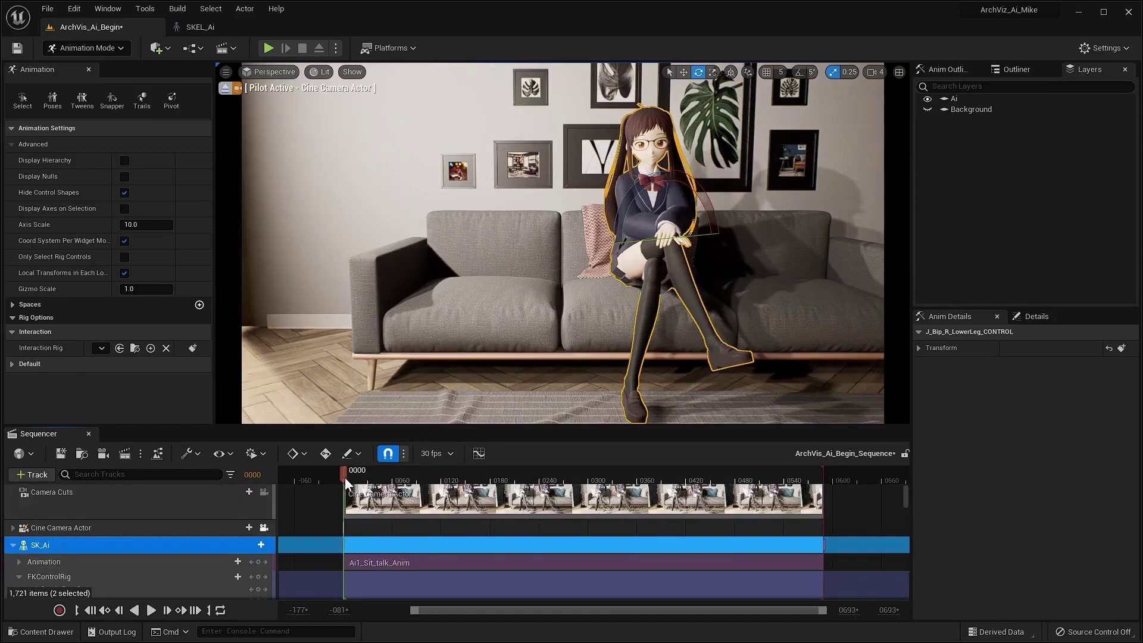
pyautogui.moveTo(345, 472)
pyautogui.mouseDown()
pyautogui.moveTo(390, 500)
pyautogui.moveTo(477, 513)
pyautogui.moveTo(344, 476)
pyautogui.mouseUp()
# Inspect the J_Bip_L_LowerArm bone in the SKEL_Ai skeleton, then return to the ArchVis_Ai_Begin level.
pyautogui.click(202, 26)
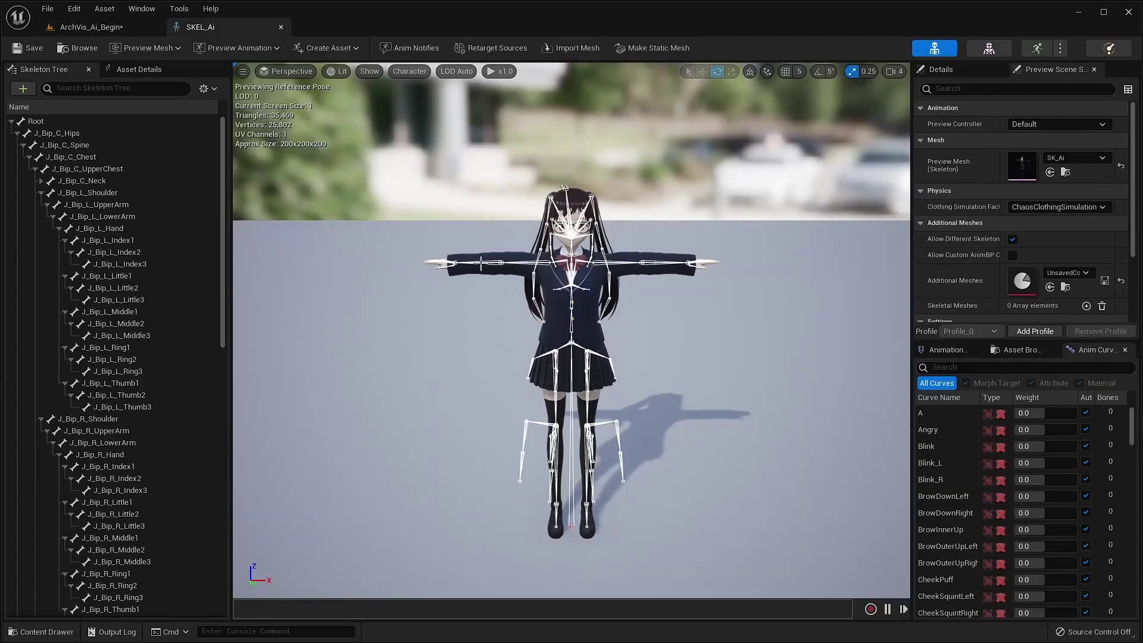
pyautogui.click(102, 218)
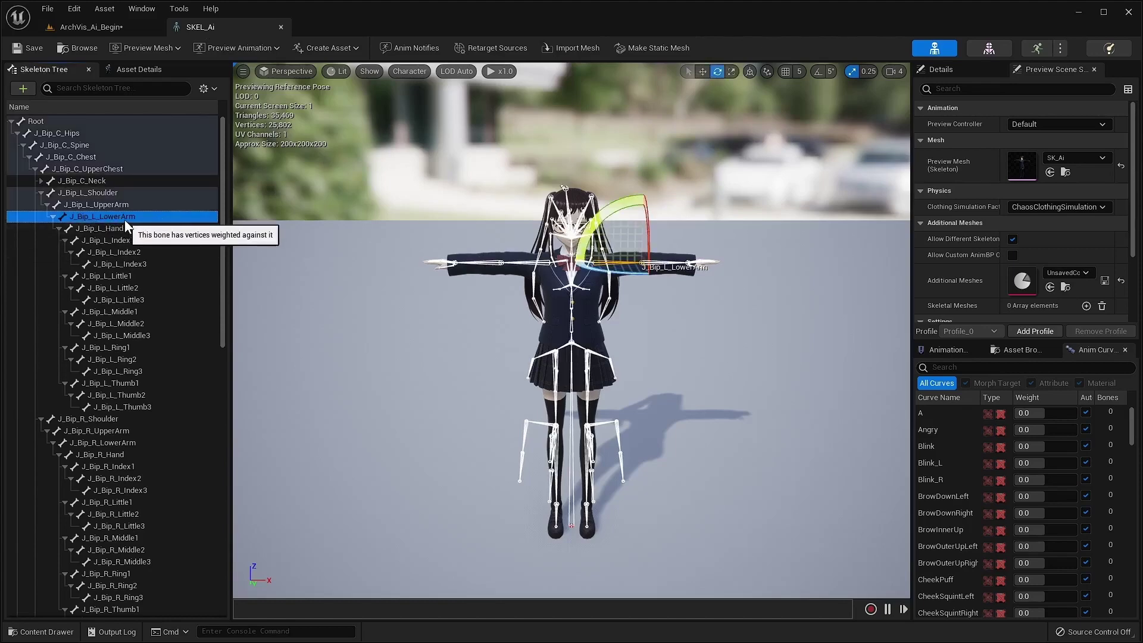
pyautogui.click(99, 34)
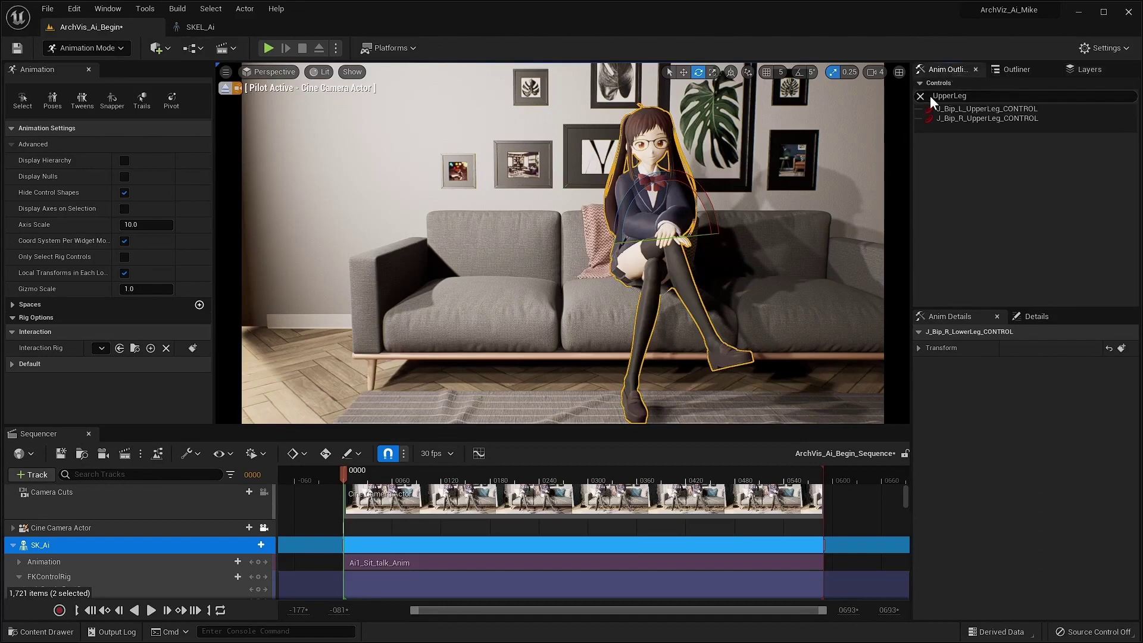
# Filter the Anim Outliner to 'lowerA' and select both the left and right lower-arm controls.
pyautogui.click(920, 95)
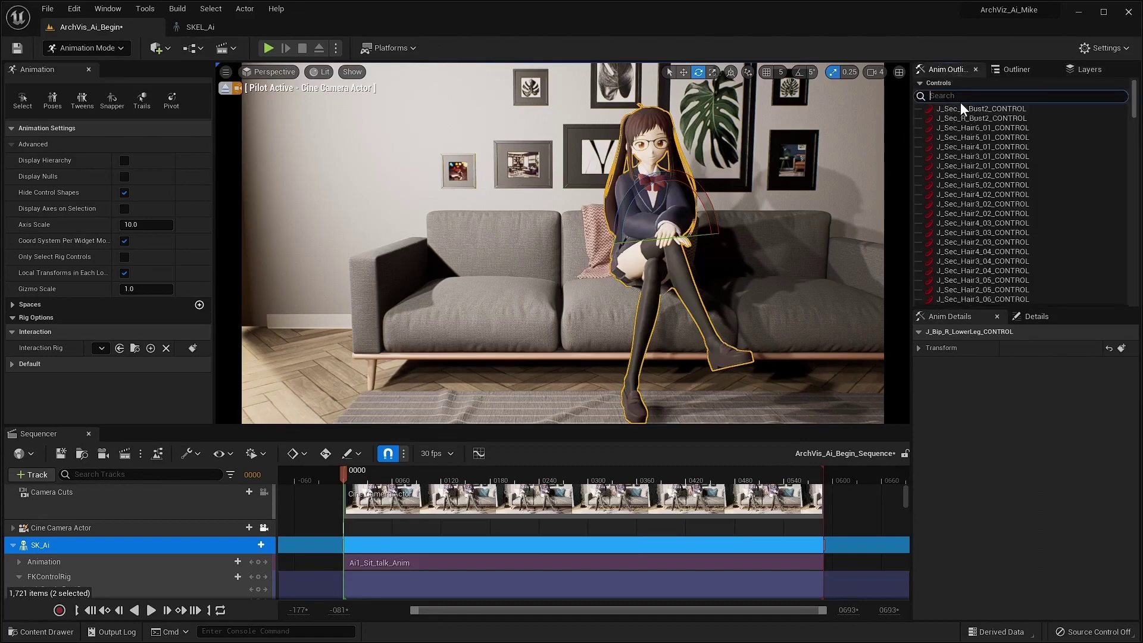
pyautogui.write('lower')
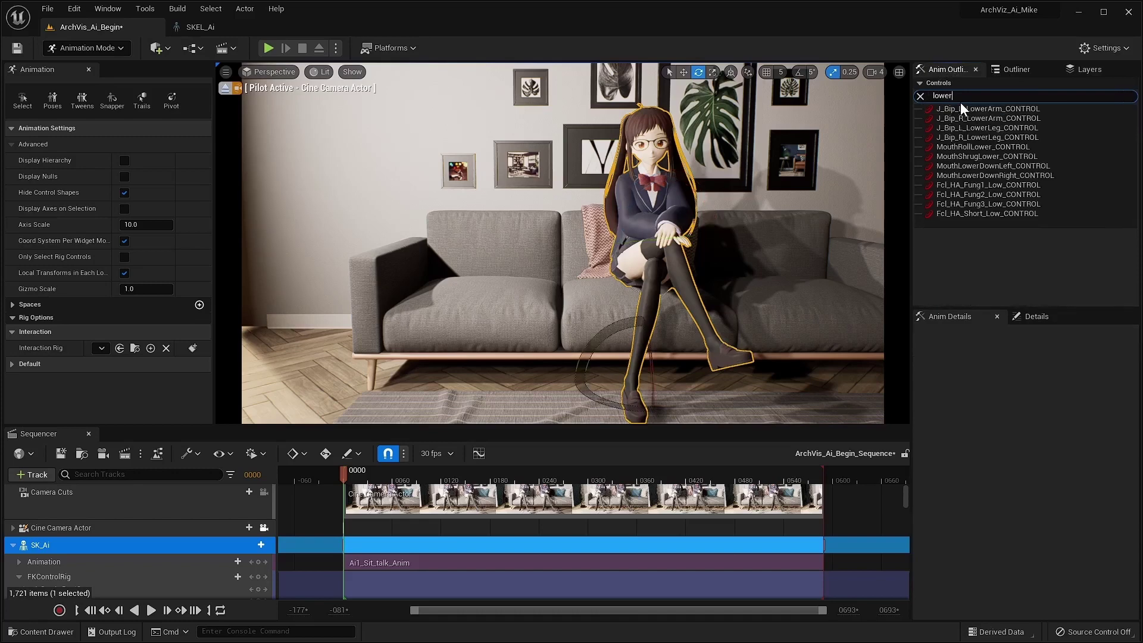
pyautogui.write('Arm')
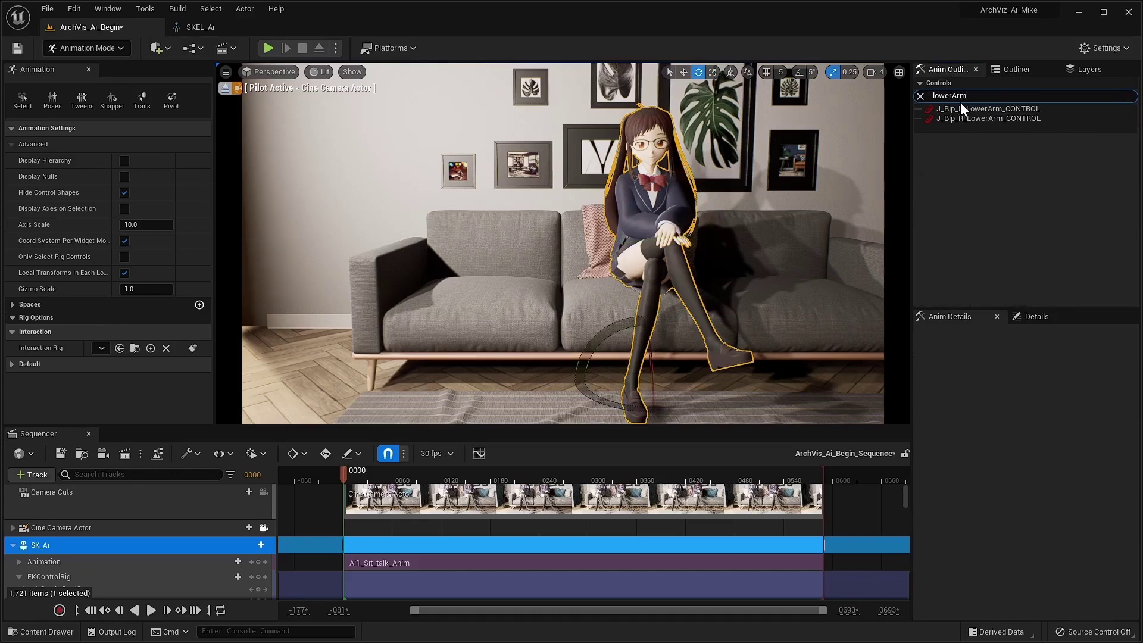
pyautogui.click(973, 111)
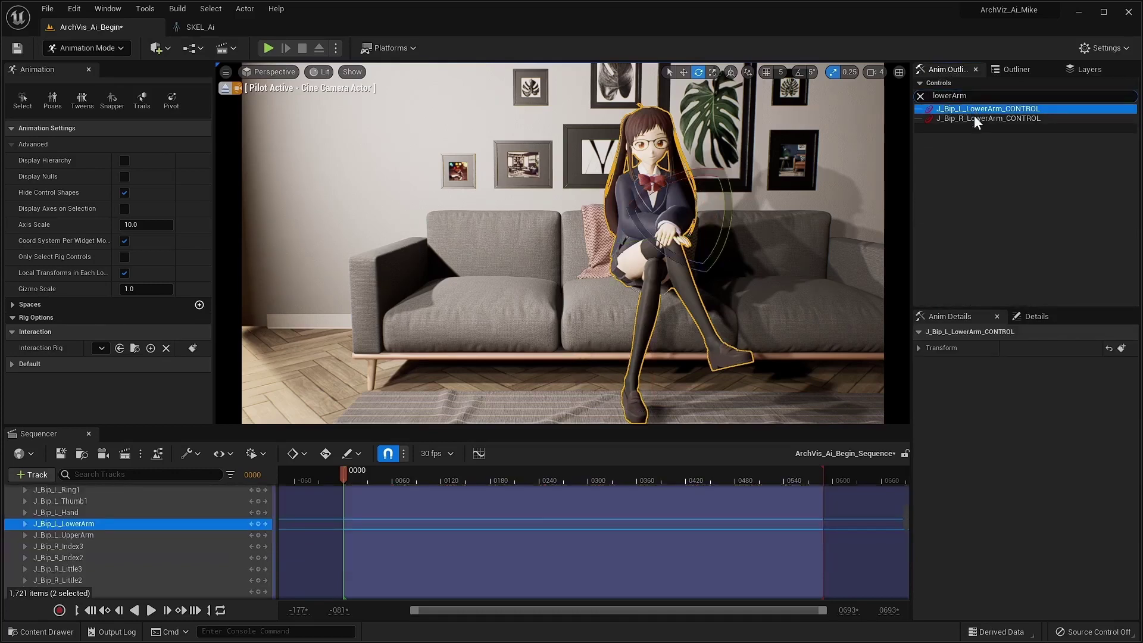
pyautogui.keyDown('ctrl'); pyautogui.click(974, 117); pyautogui.keyUp('ctrl')
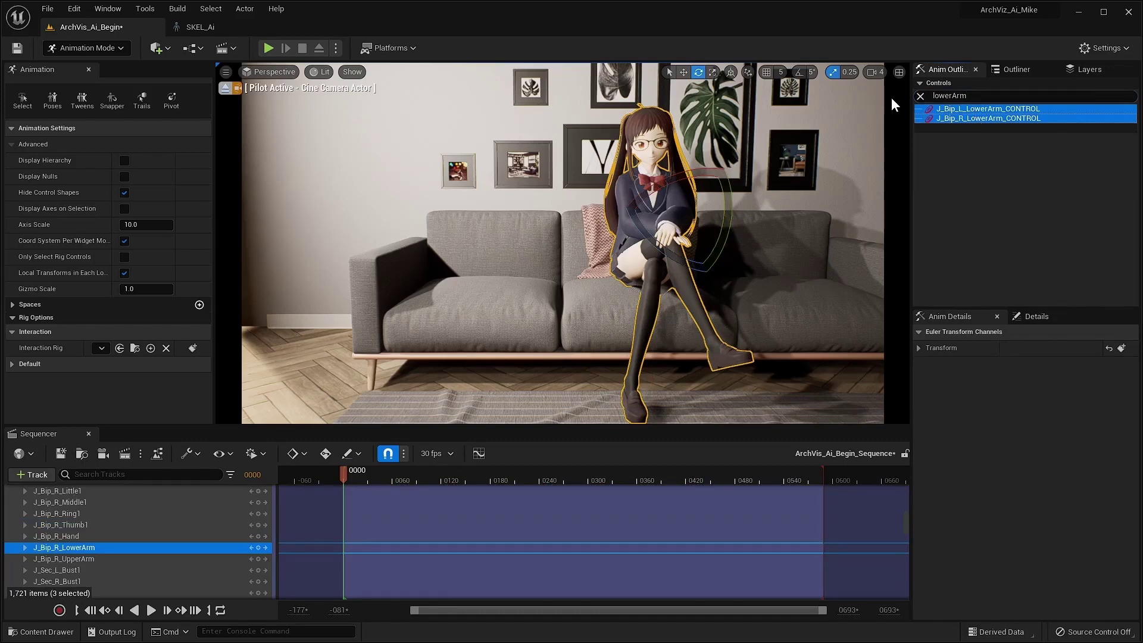
# Change the gizmo coordinate space and rotate both forearms into a new pose.
pyautogui.click(731, 72)
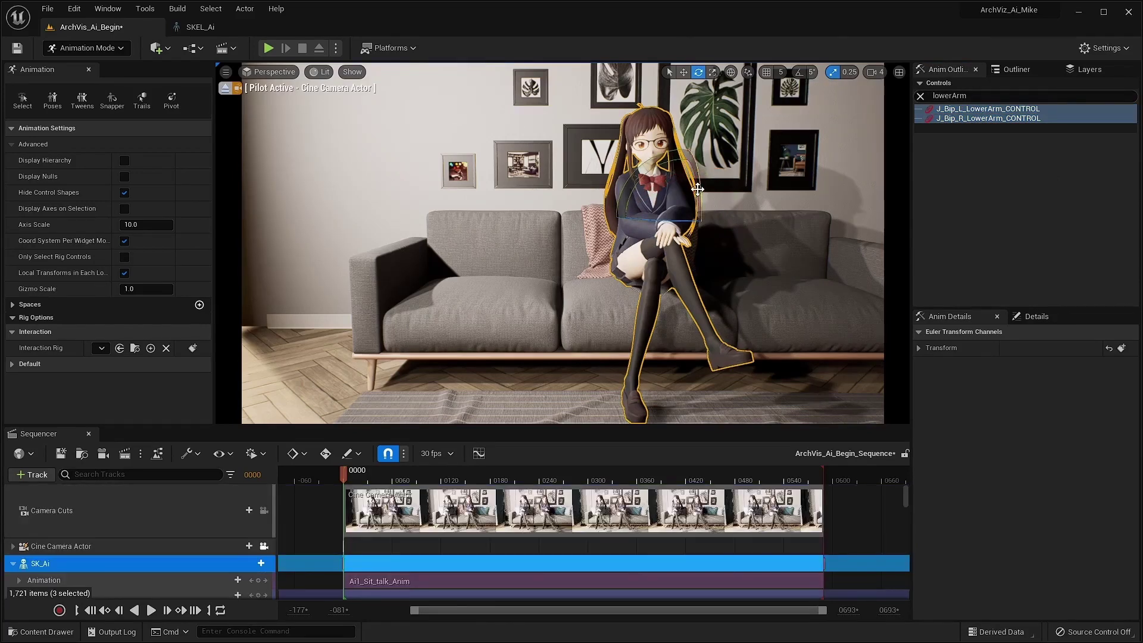
pyautogui.moveTo(699, 189)
pyautogui.mouseDown()
pyautogui.moveTo(685, 218)
pyautogui.moveTo(690, 205)
pyautogui.mouseUp()
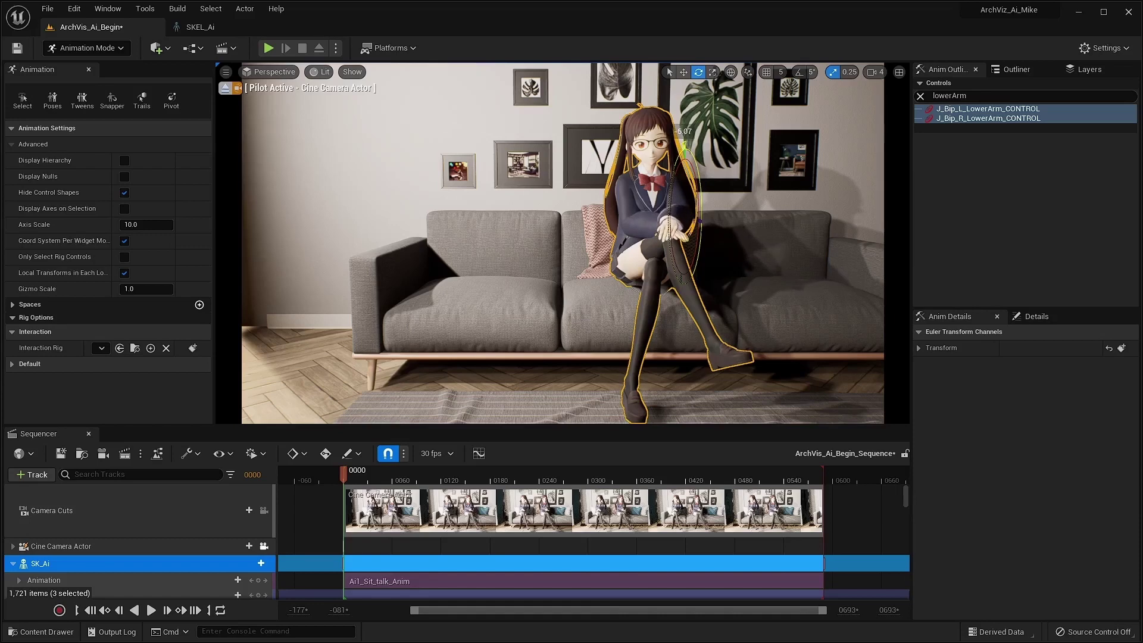
pyautogui.moveTo(684, 147); pyautogui.dragTo(701, 188)
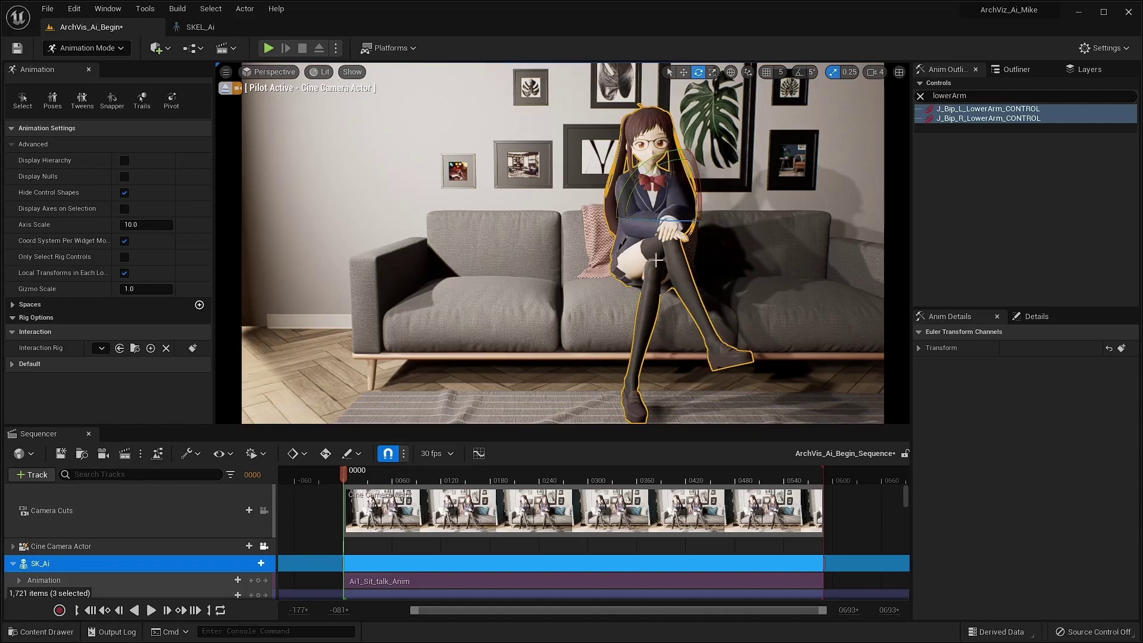
pyautogui.click(225, 88)
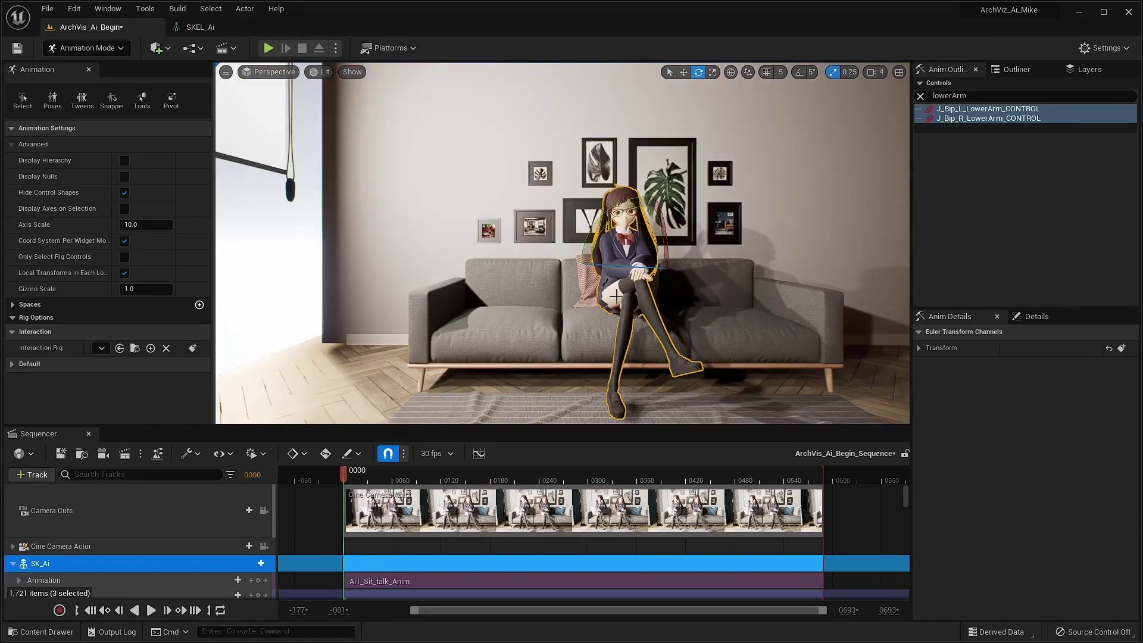
pyautogui.moveTo(576, 325); pyautogui.dragTo(575, 326, button='right')
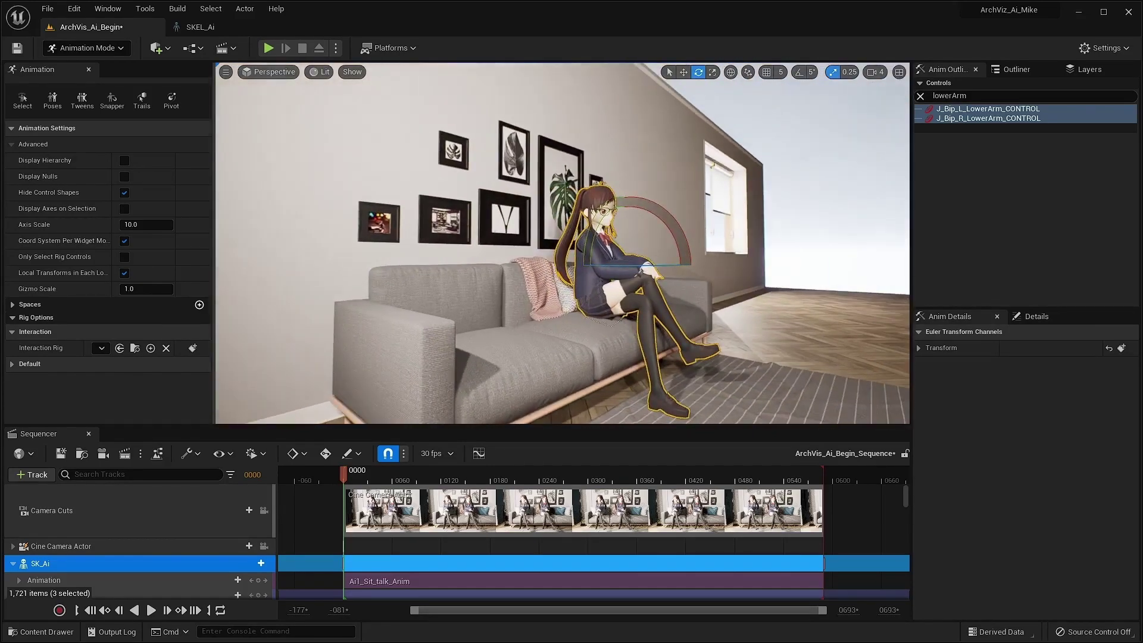
pyautogui.moveTo(576, 326); pyautogui.dragTo(576, 326, button='right')
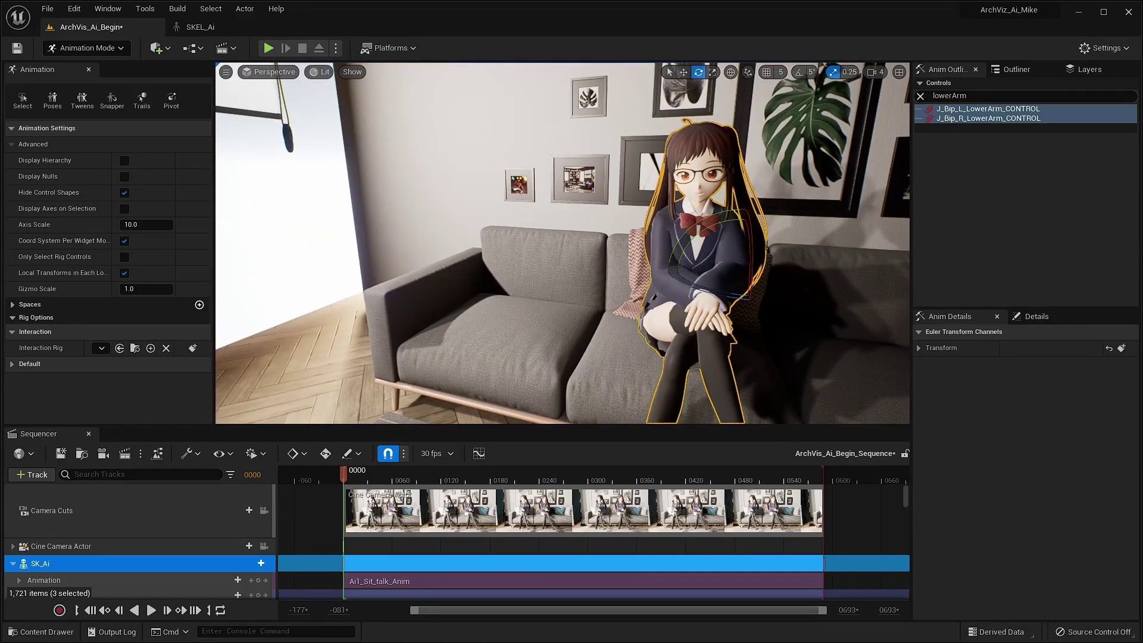
# View through the cine camera again and scrub the sequence from frame 0 to frame 403.
pyautogui.click(264, 548)
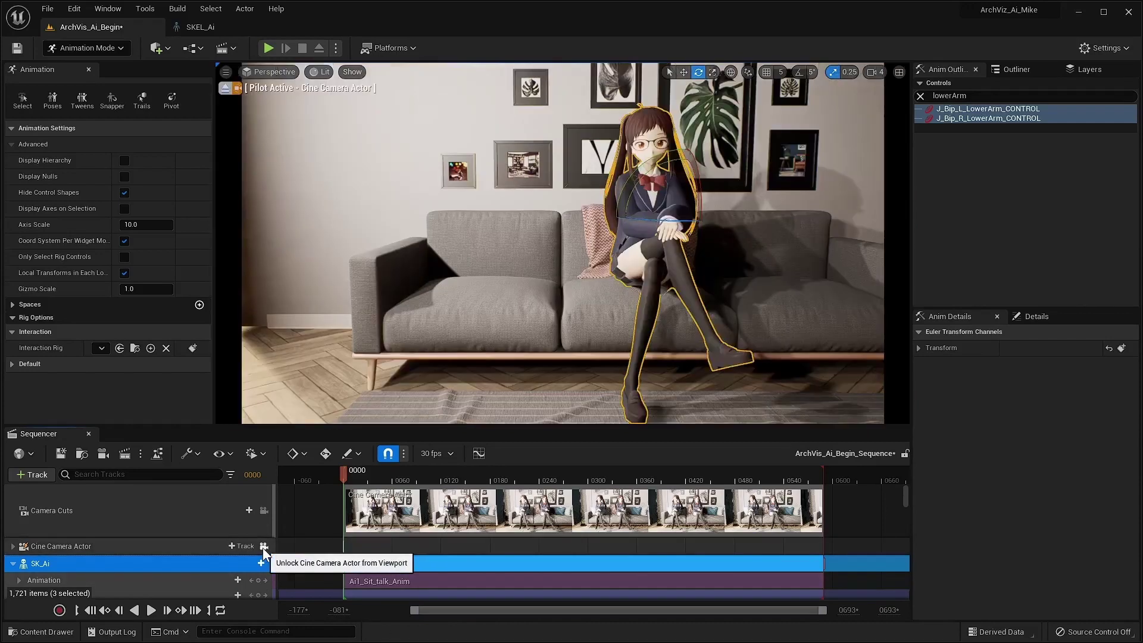
pyautogui.moveTo(342, 475); pyautogui.dragTo(641, 506)
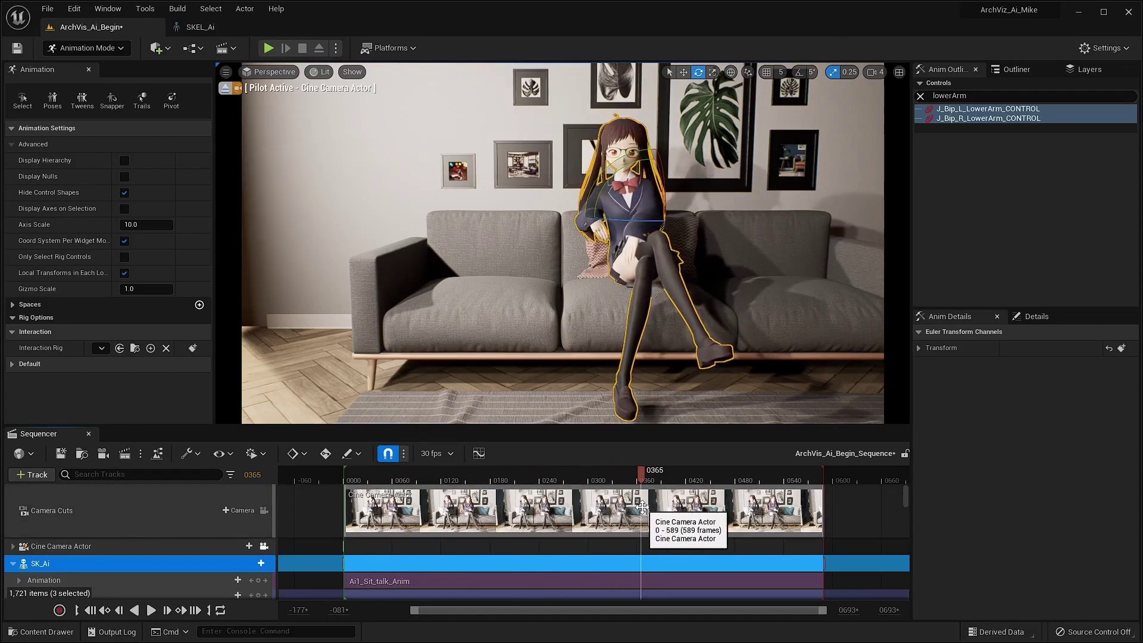
pyautogui.moveTo(641, 506); pyautogui.dragTo(674, 481)
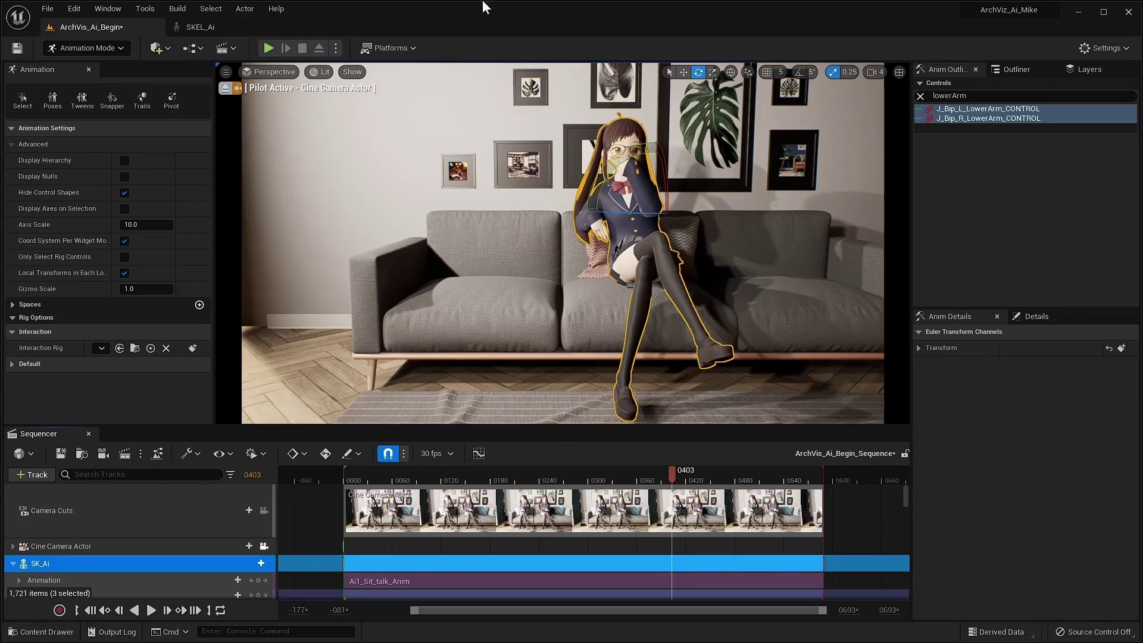
# Orbit the SKEL_Ai preview to a front view of the T-posed character, briefly revisiting the level.
pyautogui.click(199, 29)
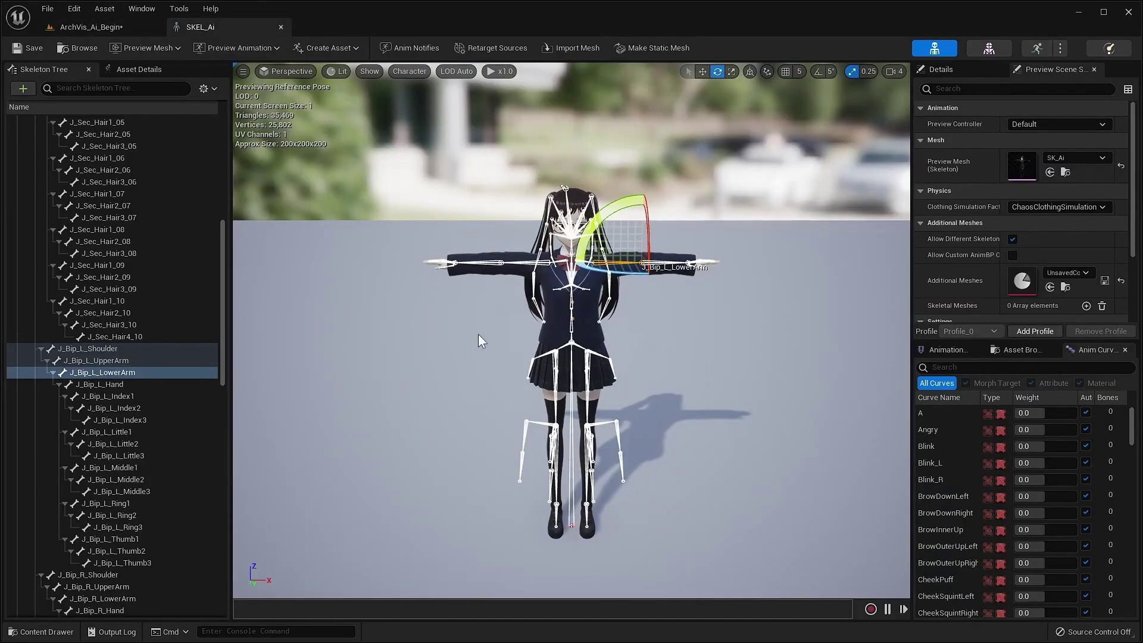
pyautogui.keyDown('alt'); pyautogui.moveTo(661, 396); pyautogui.dragTo(596, 395); pyautogui.keyUp('alt')
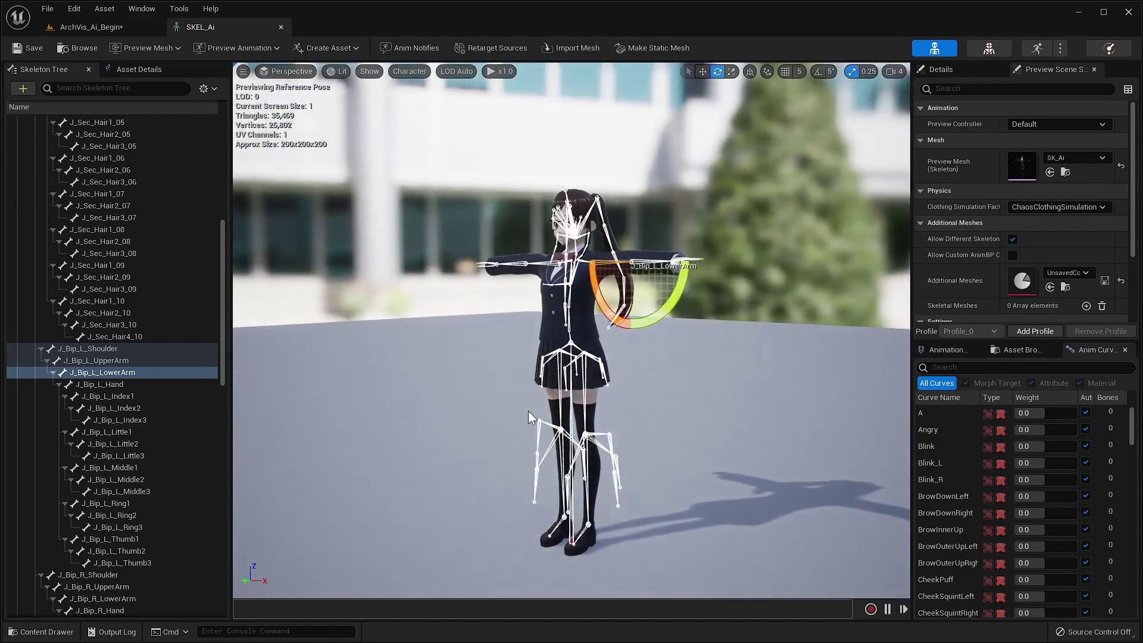
pyautogui.keyDown('alt'); pyautogui.moveTo(506, 412); pyautogui.dragTo(522, 382); pyautogui.keyUp('alt')
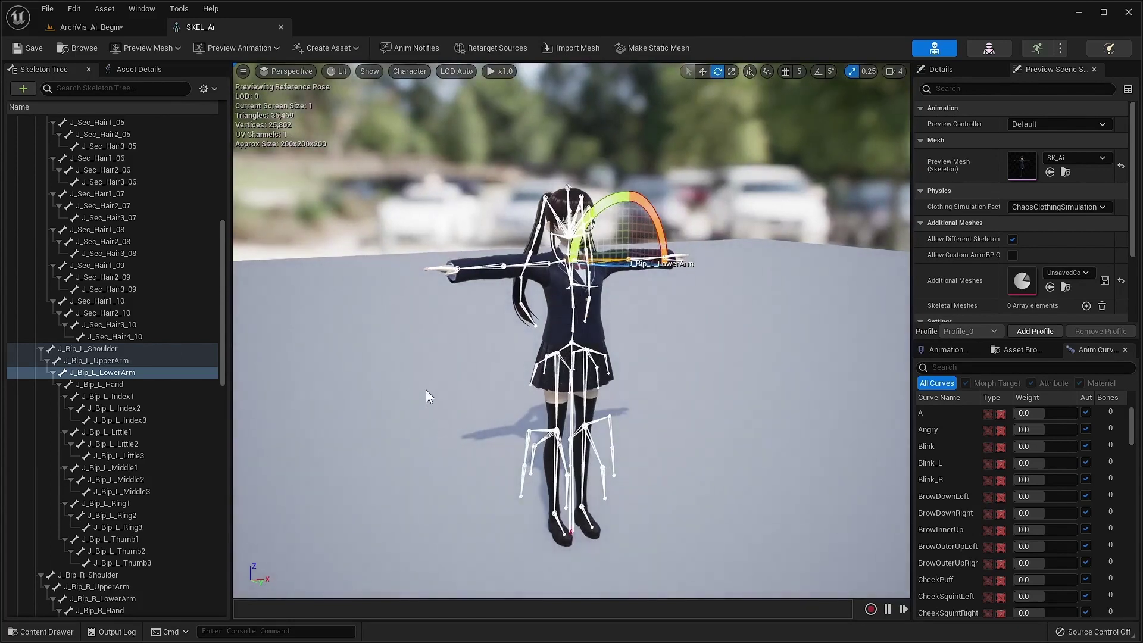
pyautogui.click(114, 24)
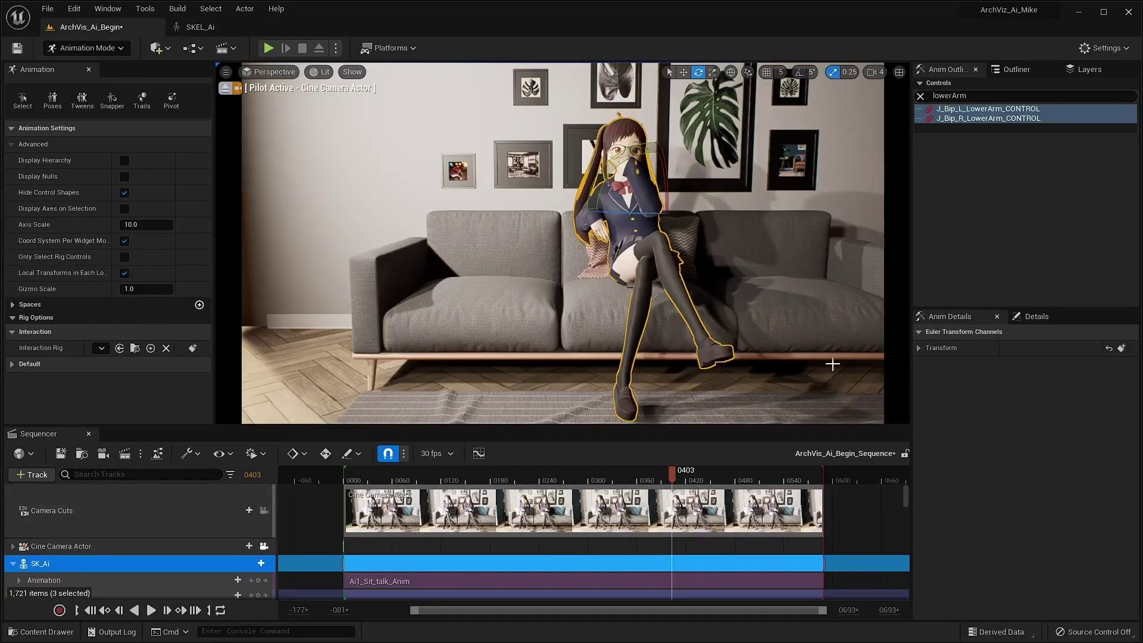
pyautogui.click(182, 28)
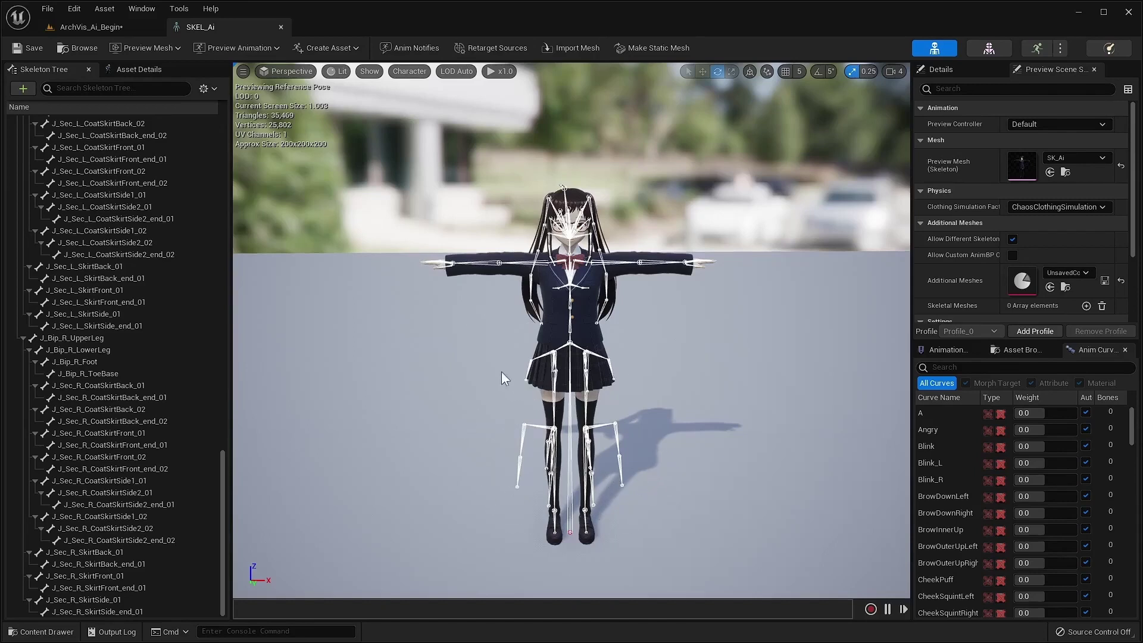
# Select the J_Sec_R_SkirtFront_01 bone and swing it to about 58 degrees in the preview.
pyautogui.moveTo(487, 369); pyautogui.dragTo(535, 363)
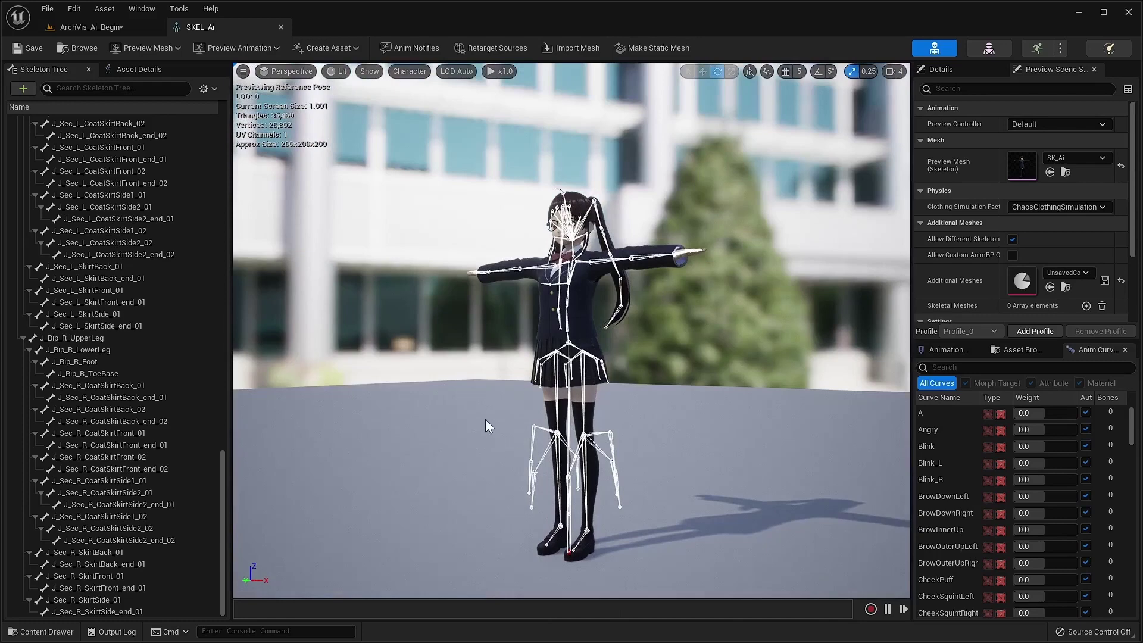
pyautogui.moveTo(485, 419); pyautogui.dragTo(490, 402)
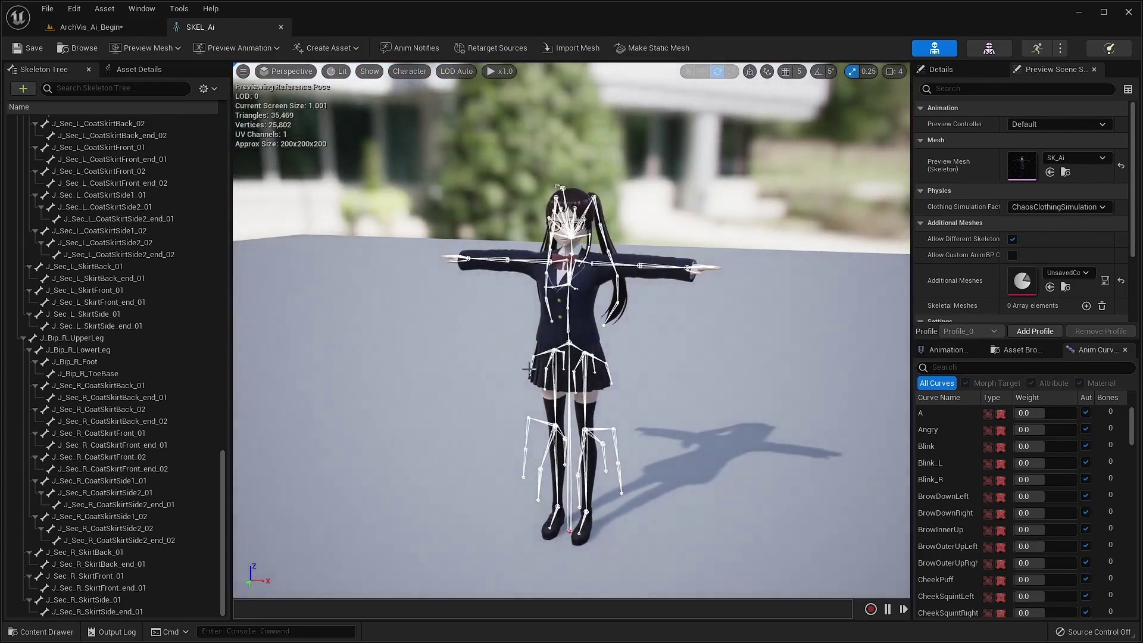
pyautogui.click(549, 359)
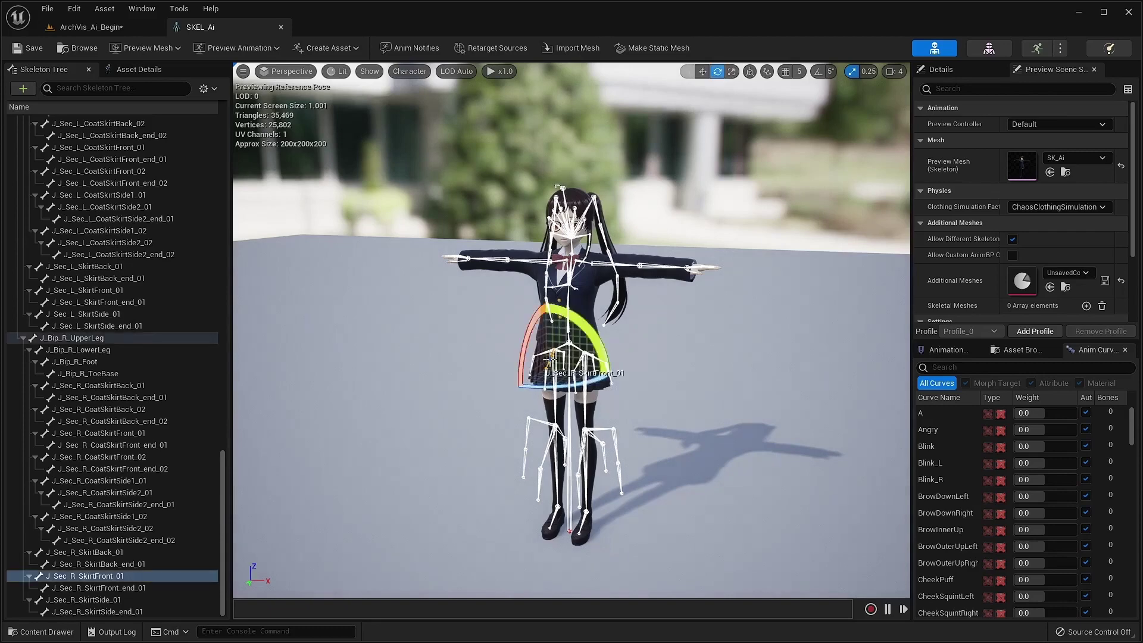
pyautogui.moveTo(551, 357); pyautogui.dragTo(536, 316)
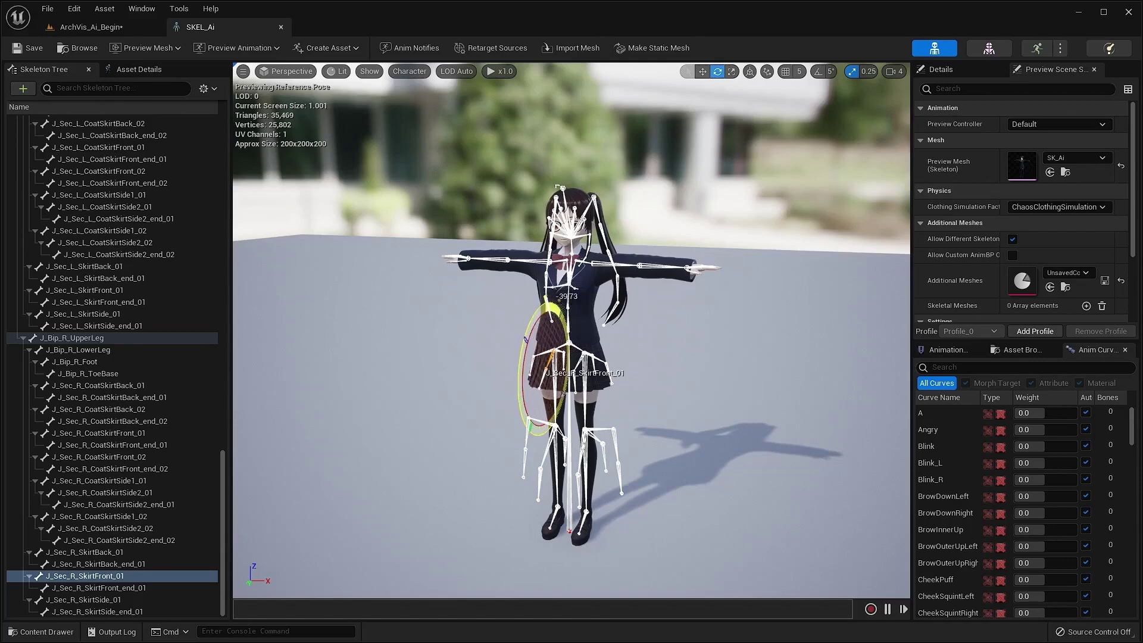
pyautogui.moveTo(537, 316); pyautogui.dragTo(554, 402)
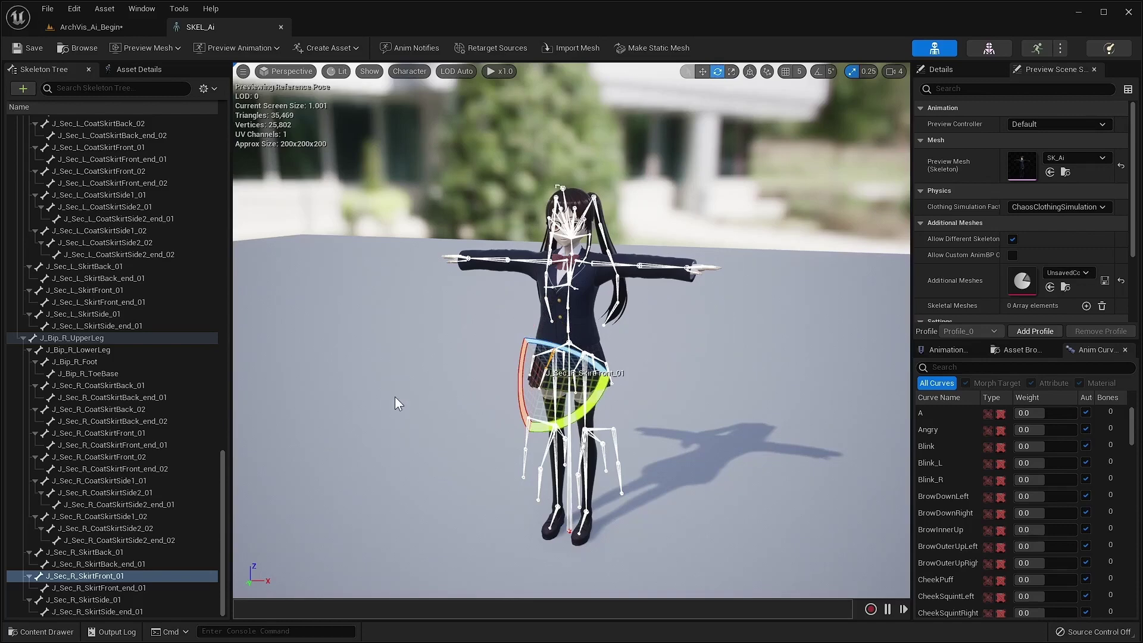
# Switch the gizmo to translate and return to the ArchVis_Ai_Begin level.
pyautogui.keyDown('alt'); pyautogui.moveTo(394, 397); pyautogui.dragTo(394, 396); pyautogui.keyUp('alt')
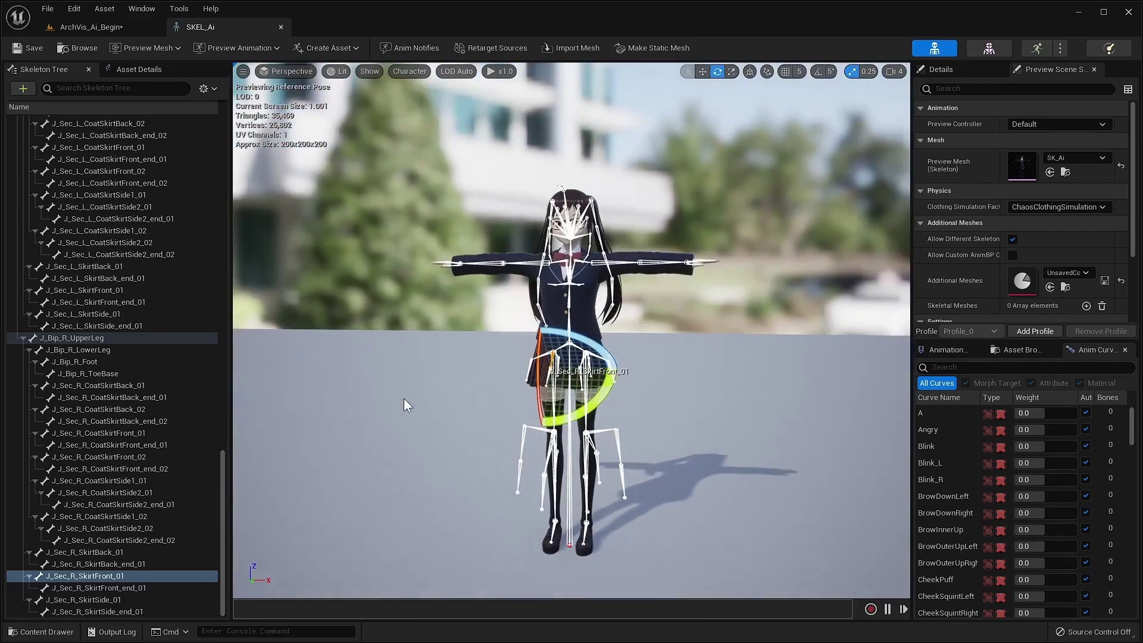
pyautogui.click(703, 72)
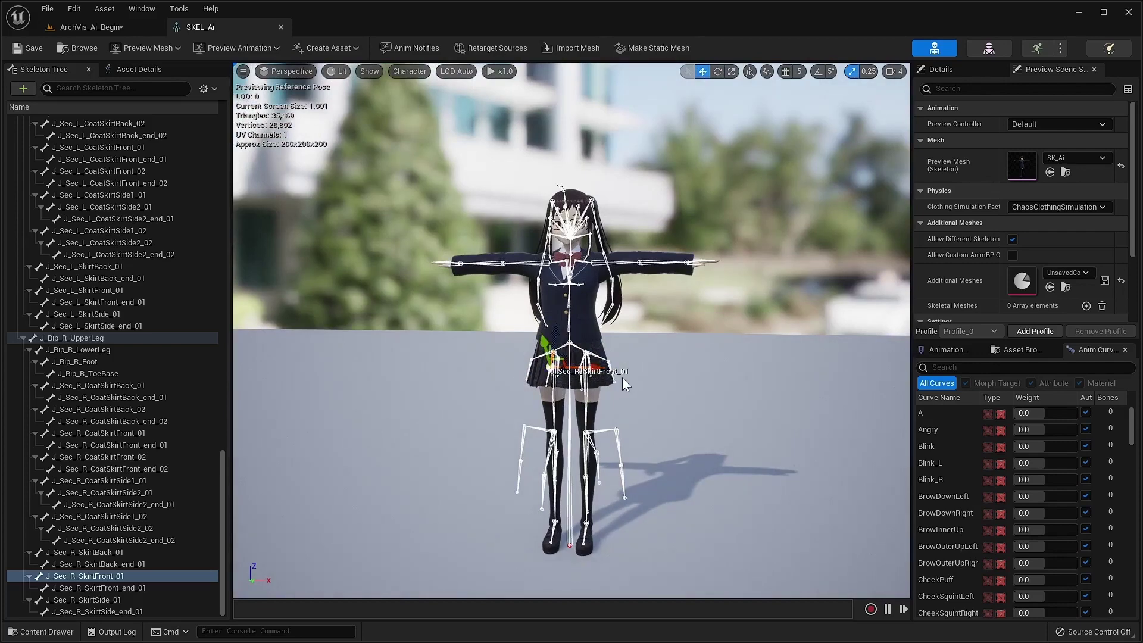
pyautogui.click(125, 27)
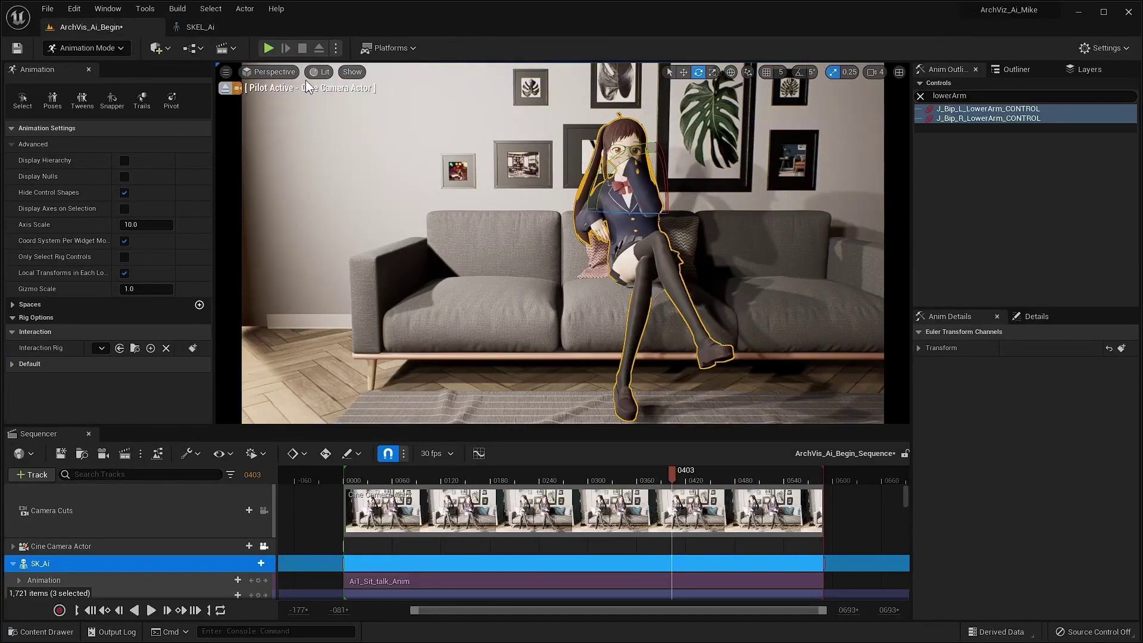
# Filter the Anim Outliner to 'SkirtFr' and select the right front skirt control.
pyautogui.click(920, 96)
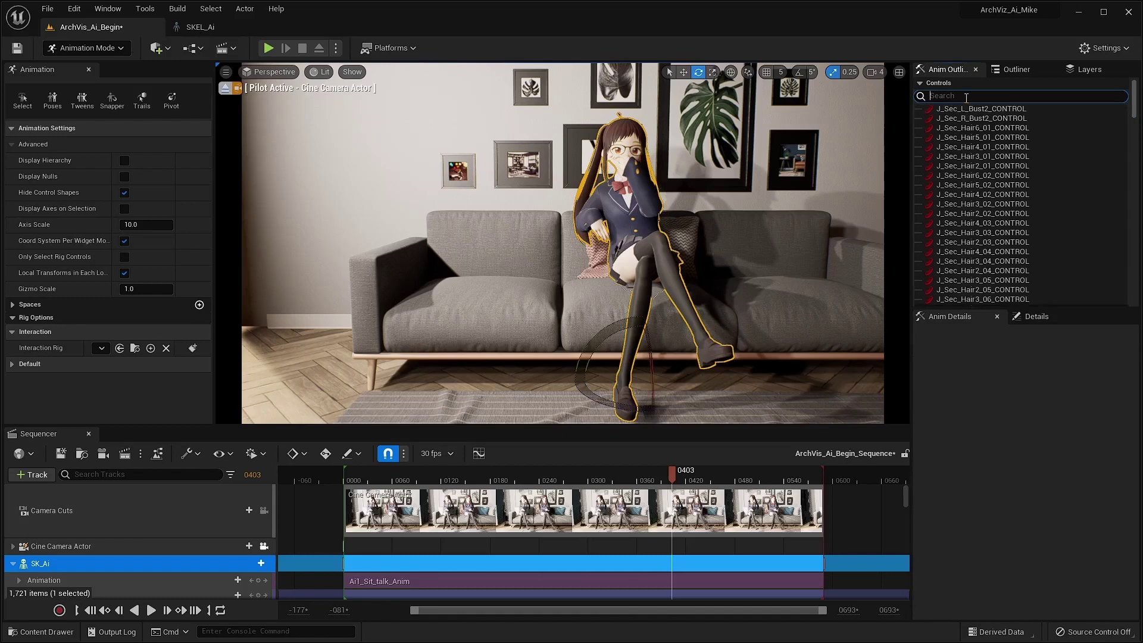
pyautogui.write('Skirt')
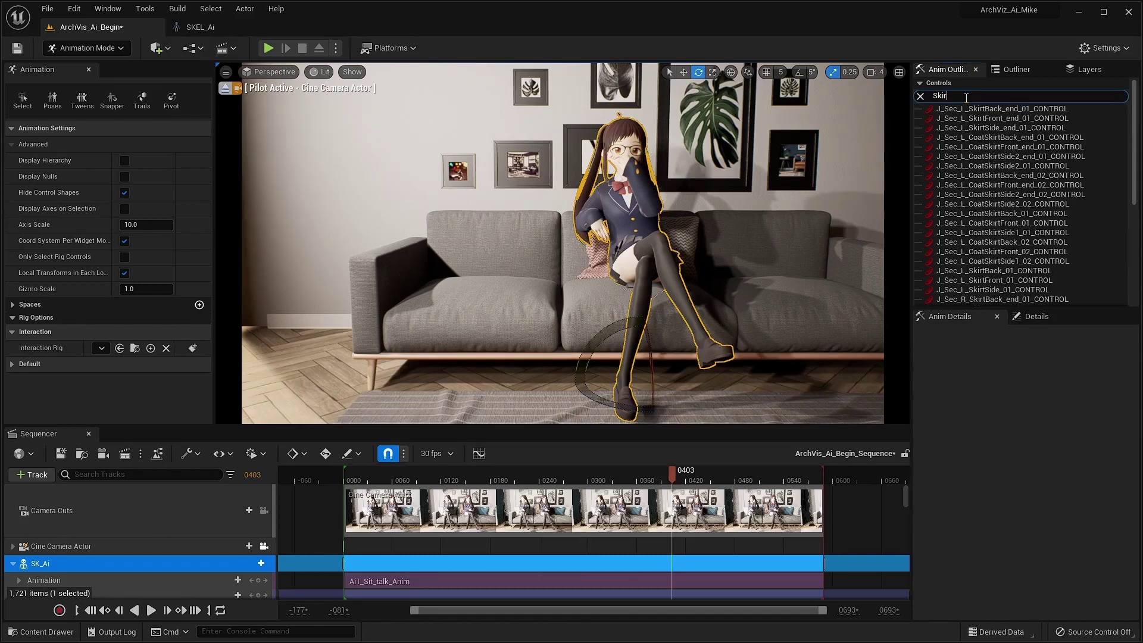
pyautogui.write('Front')
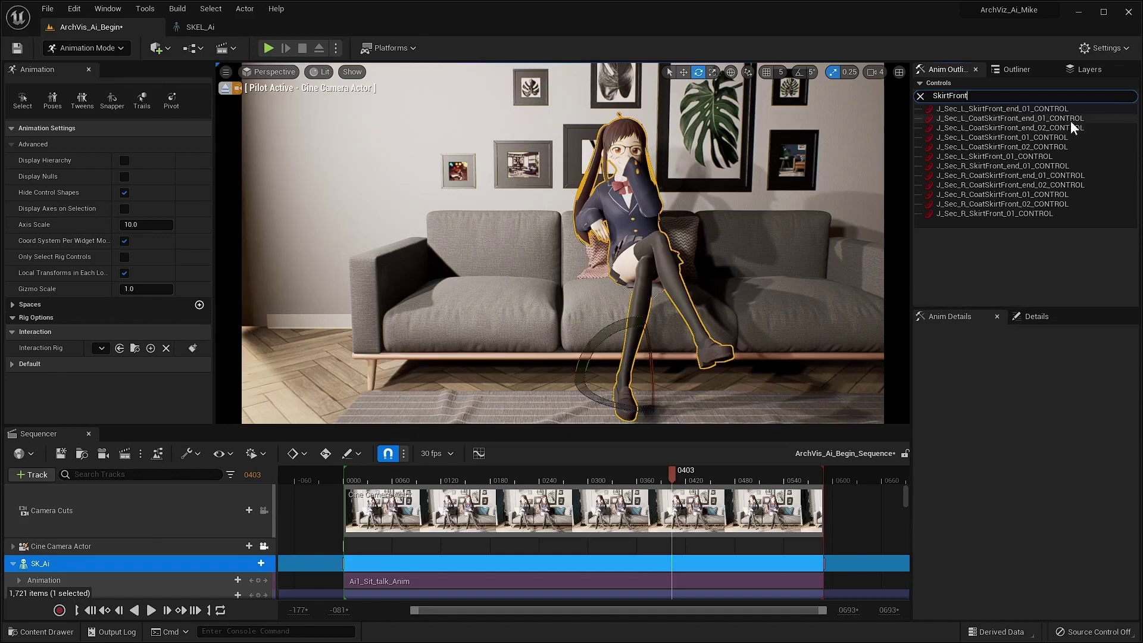
pyautogui.click(992, 156)
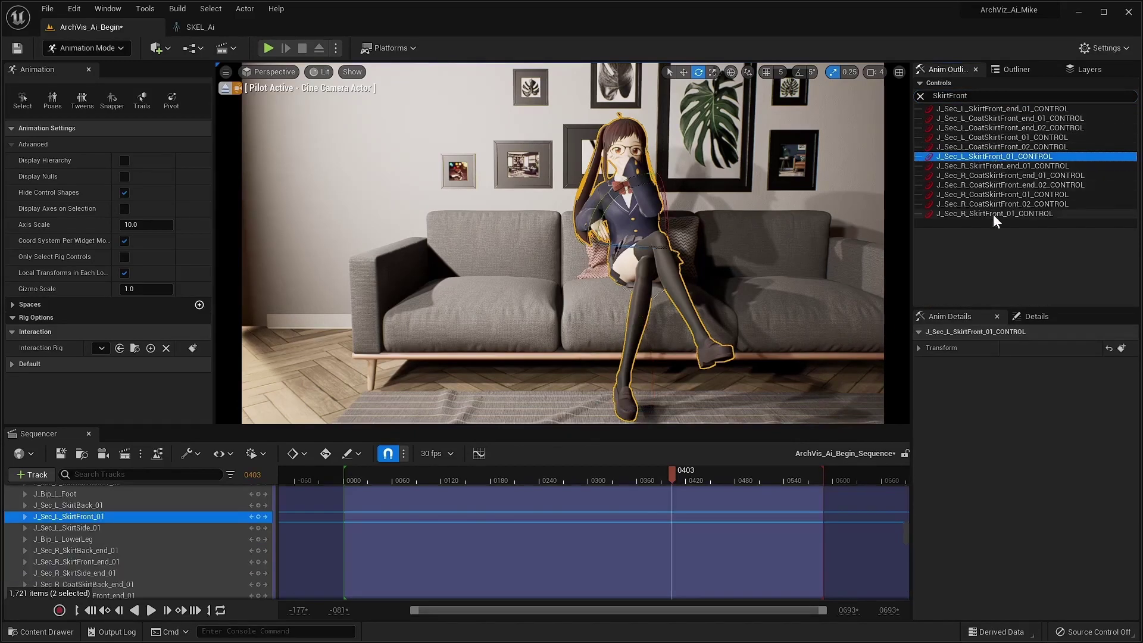
pyautogui.click(993, 214)
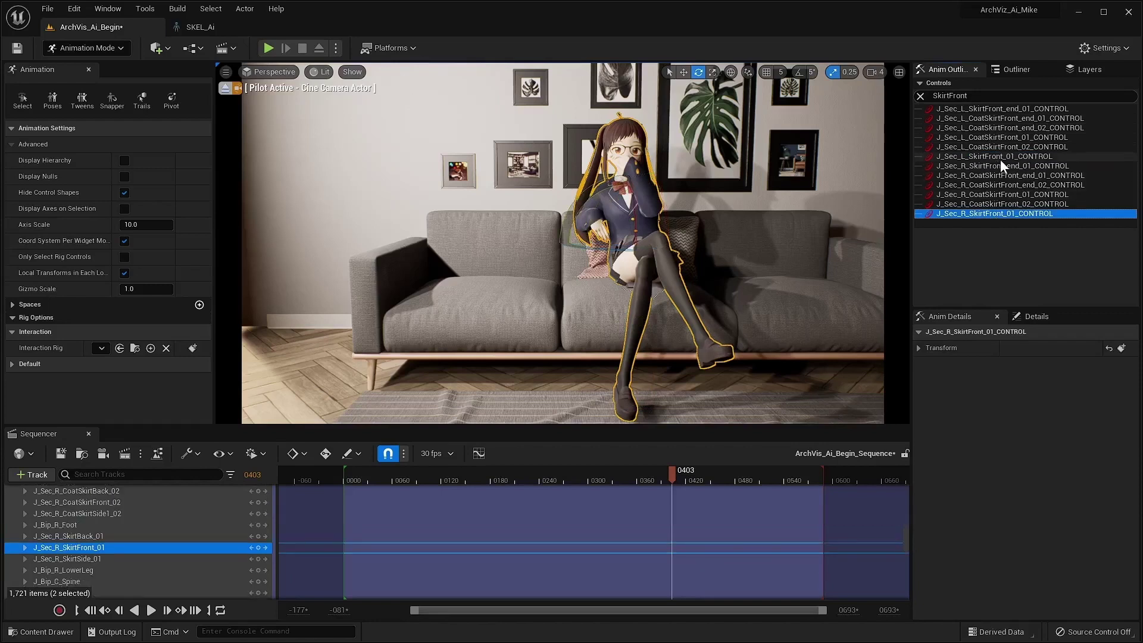
pyautogui.click(983, 156)
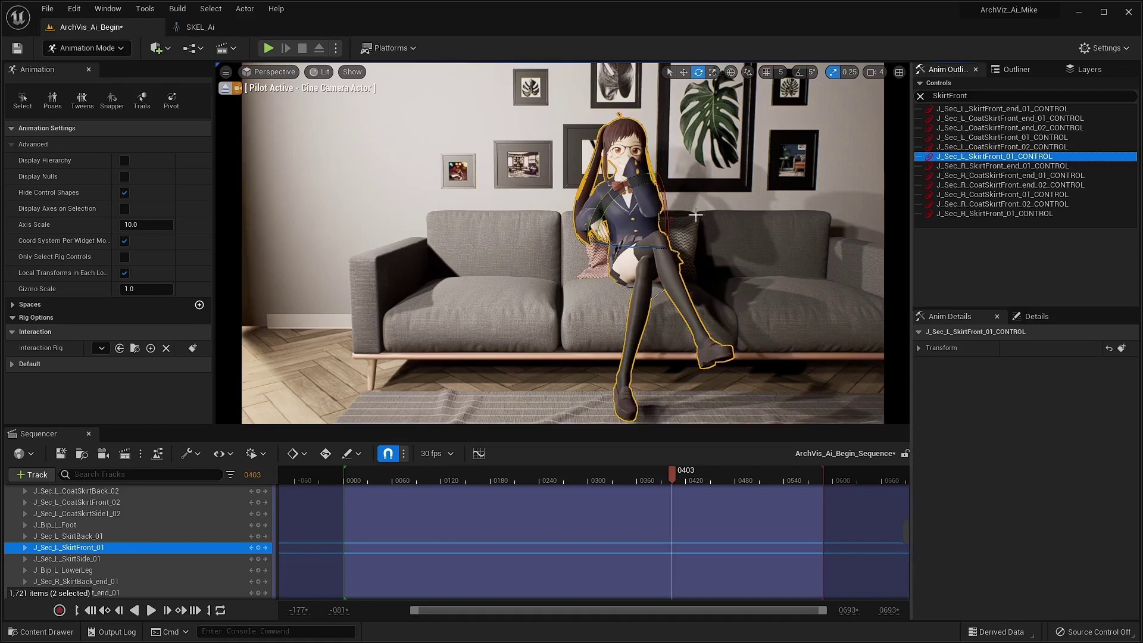
pyautogui.click(989, 212)
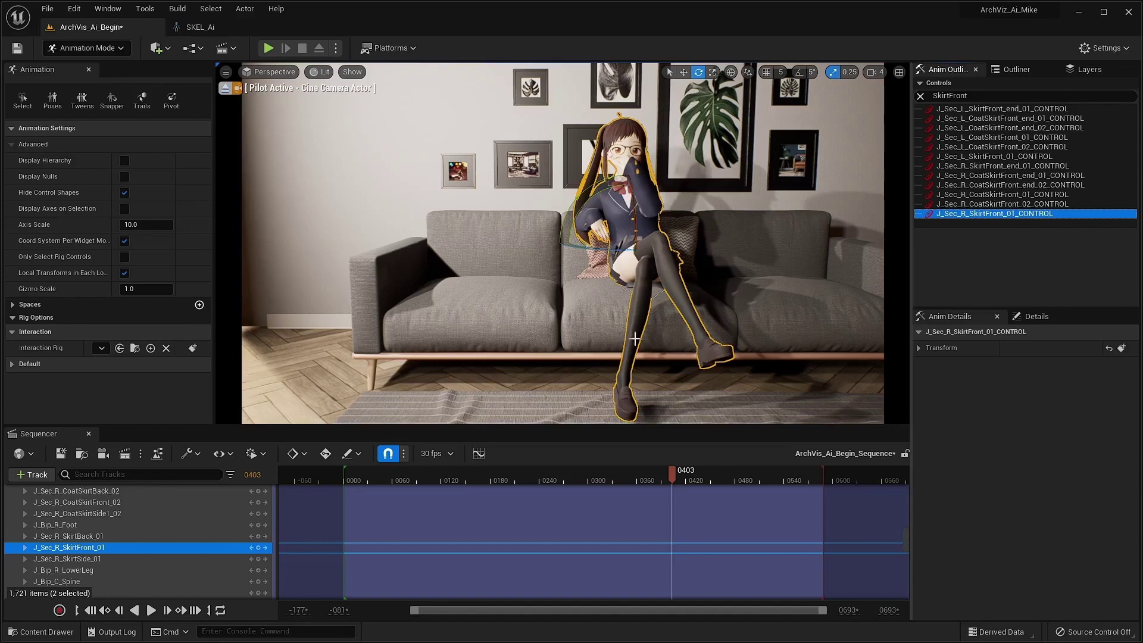
# At frame 0, rotate the right front skirt control to about 31 degrees.
pyautogui.click(90, 612)
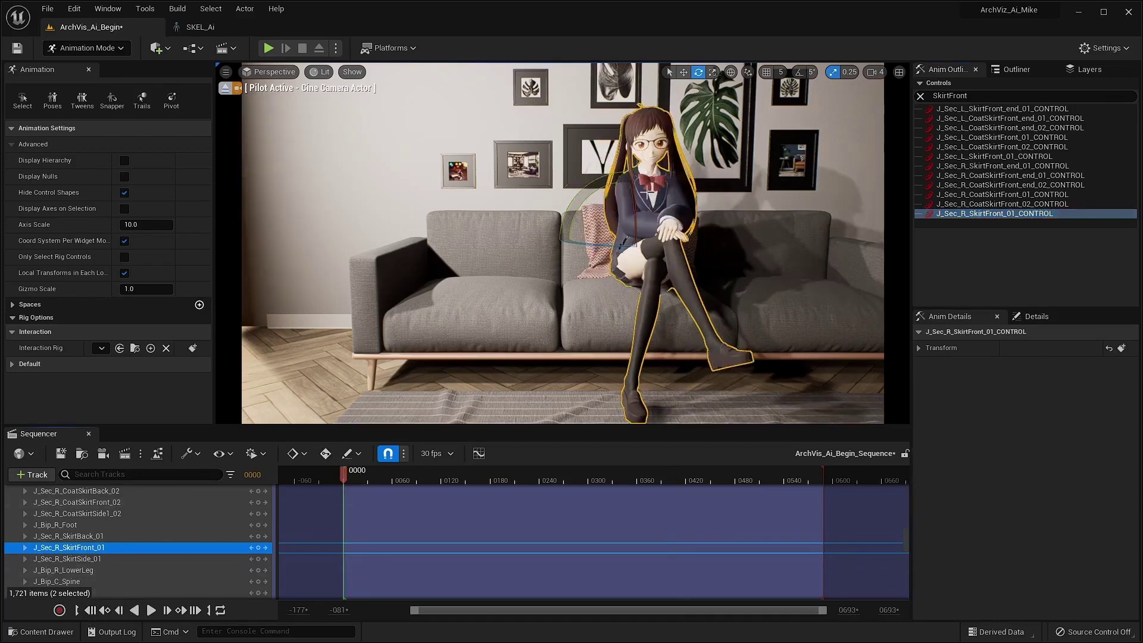
pyautogui.moveTo(633, 190); pyautogui.dragTo(634, 193)
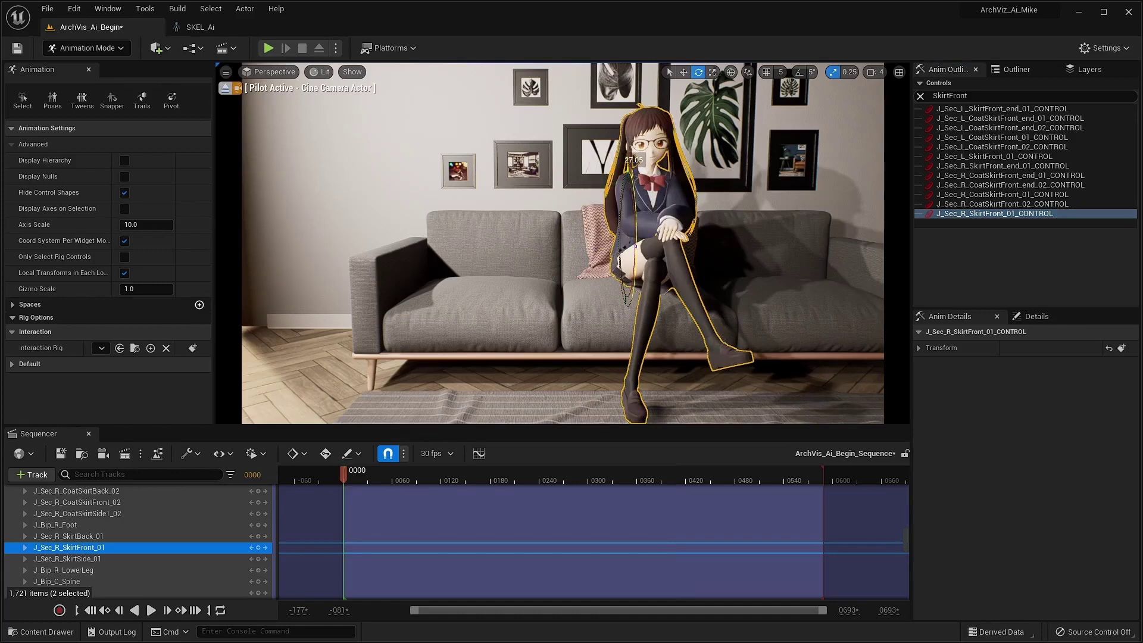
pyautogui.moveTo(629, 156); pyautogui.dragTo(630, 181)
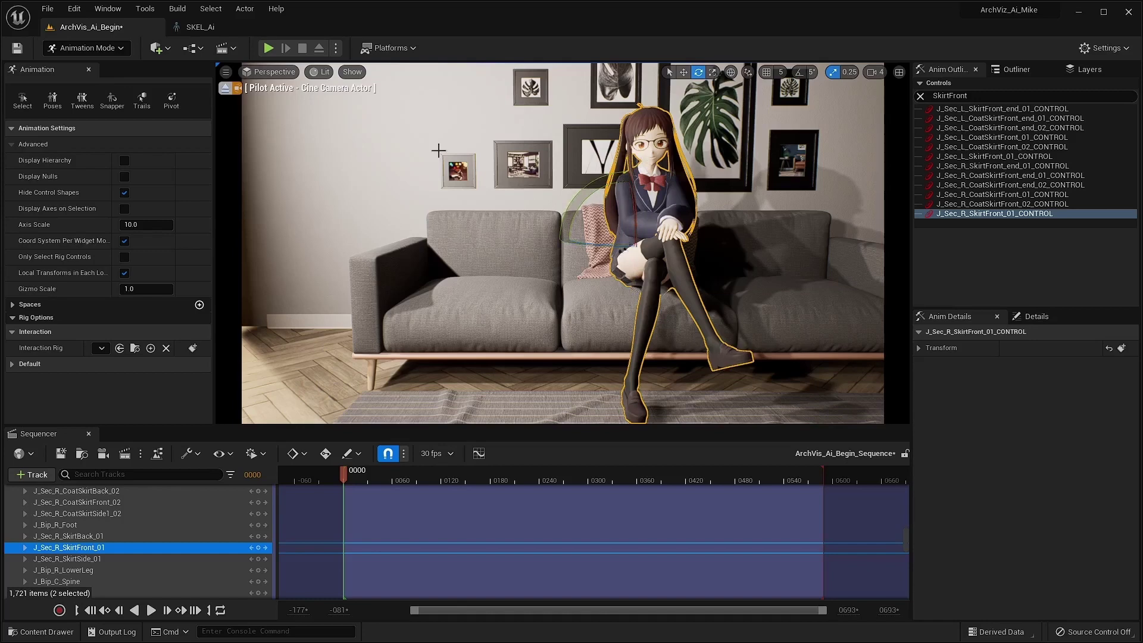
# Leave the cine camera view and rotate the left front skirt control about 12 degrees.
pyautogui.click(225, 88)
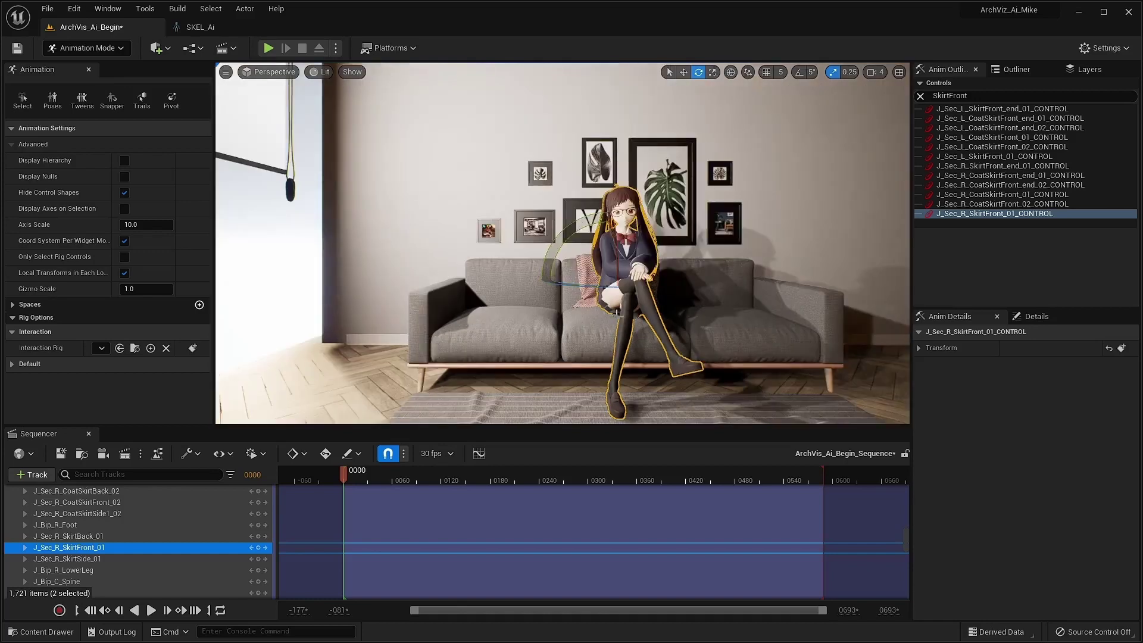
pyautogui.scroll(5, 676, 333)
pyautogui.scroll(-2, 676, 333)
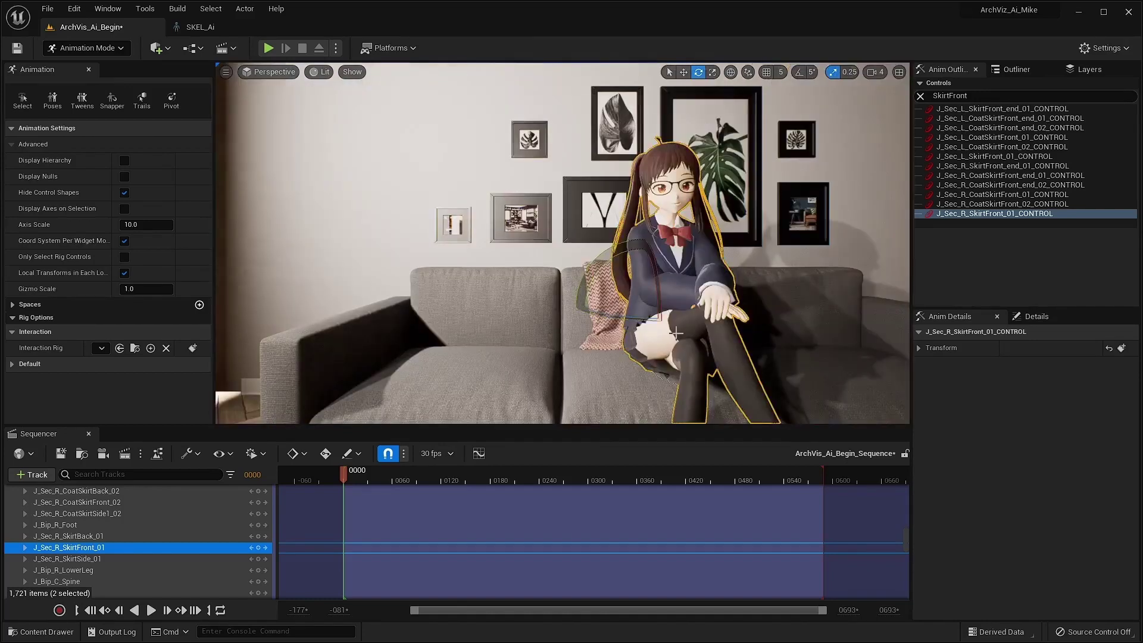
pyautogui.keyDown('alt'); pyautogui.moveTo(676, 333); pyautogui.dragTo(672, 323); pyautogui.keyUp('alt')
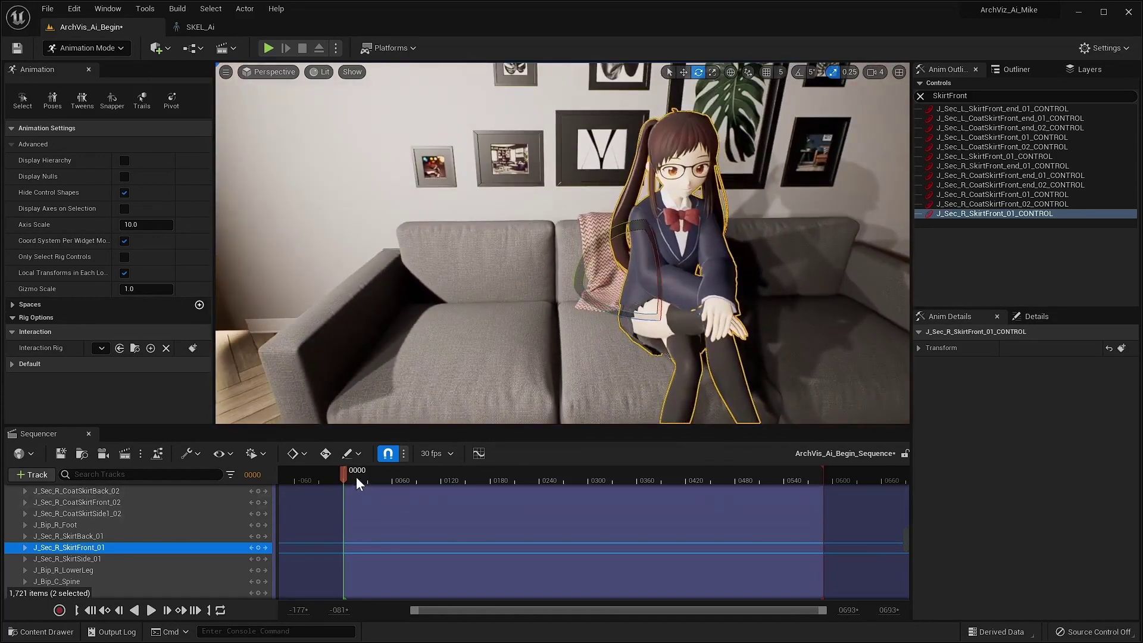
pyautogui.keyDown('alt'); pyautogui.moveTo(802, 350); pyautogui.dragTo(744, 351); pyautogui.keyUp('alt')
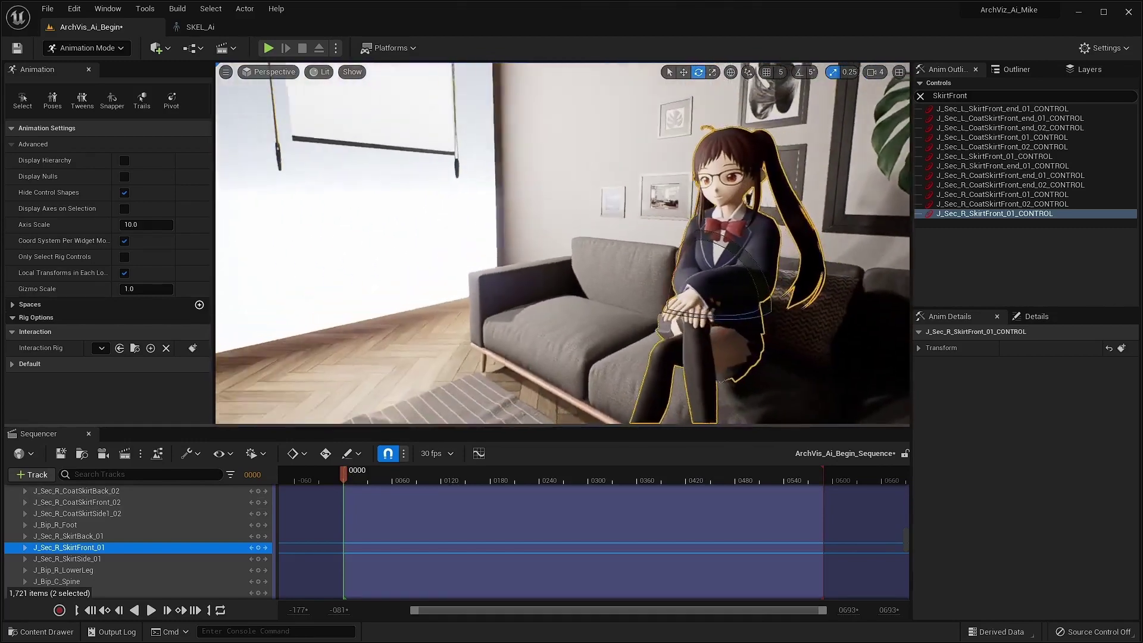
pyautogui.keyDown('alt'); pyautogui.moveTo(866, 349); pyautogui.dragTo(869, 349); pyautogui.keyUp('alt')
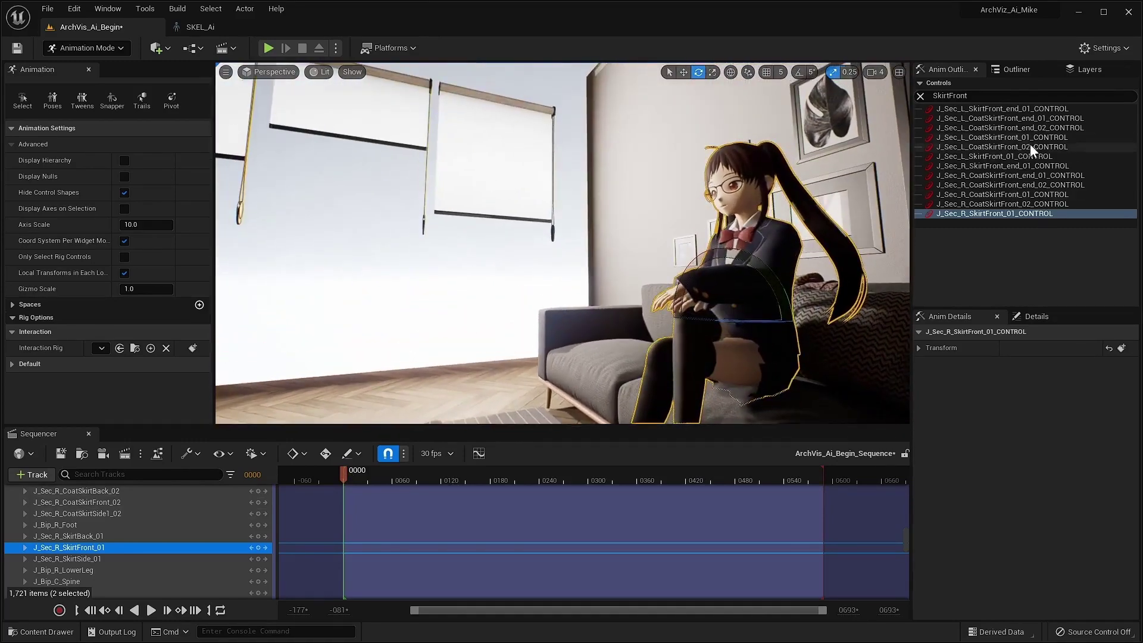
pyautogui.click(1012, 155)
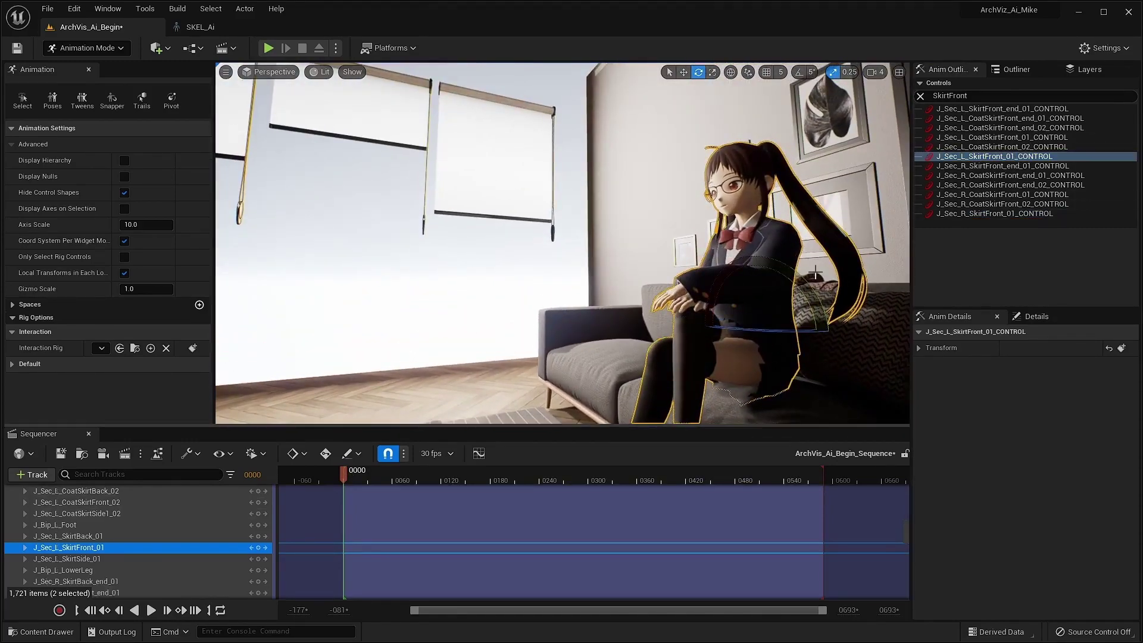
pyautogui.moveTo(718, 285)
pyautogui.mouseDown()
pyautogui.moveTo(738, 241)
pyautogui.moveTo(723, 246)
pyautogui.moveTo(797, 388)
pyautogui.mouseUp()
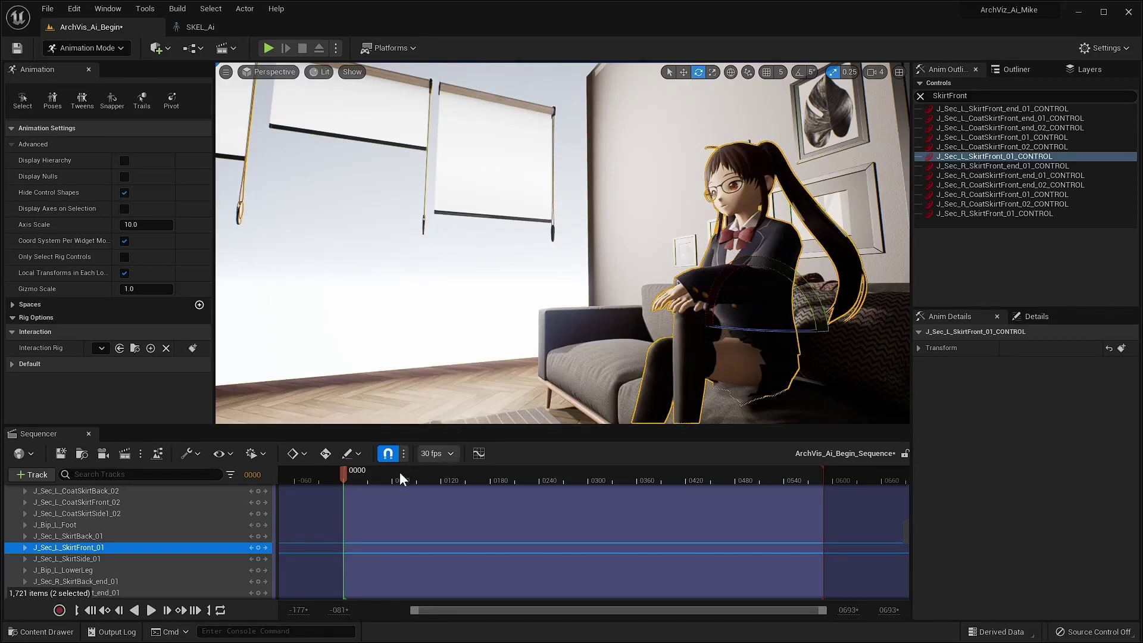
# Scrub through the animation to review the pose, settling on frame 47.
pyautogui.moveTo(346, 474)
pyautogui.mouseDown()
pyautogui.moveTo(521, 528)
pyautogui.moveTo(459, 540)
pyautogui.mouseUp()
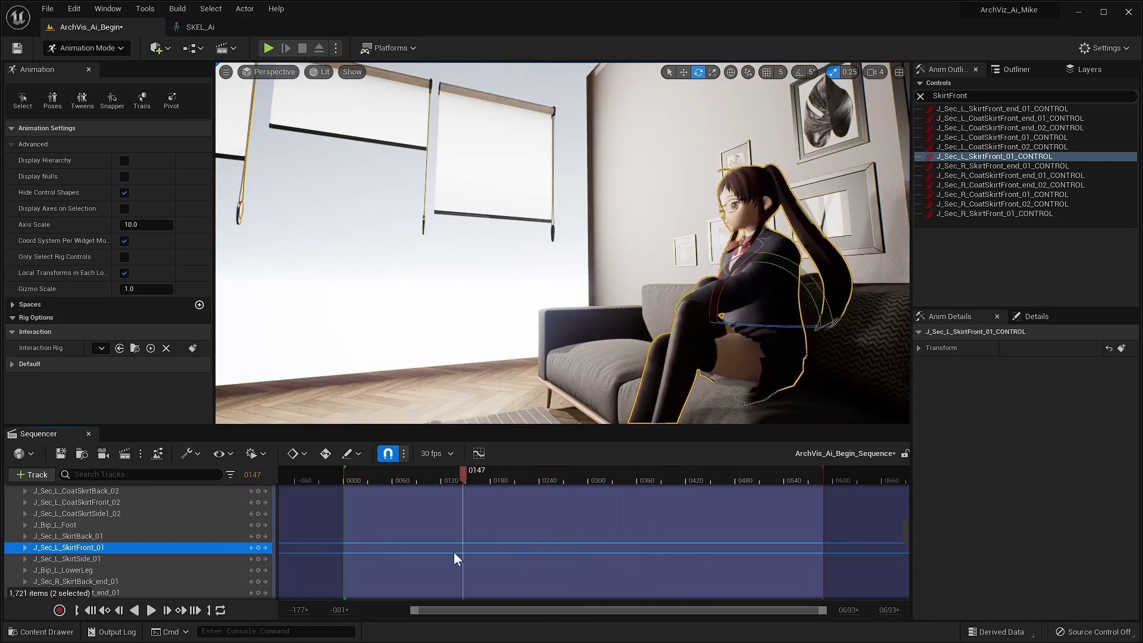
pyautogui.moveTo(458, 538); pyautogui.dragTo(382, 540)
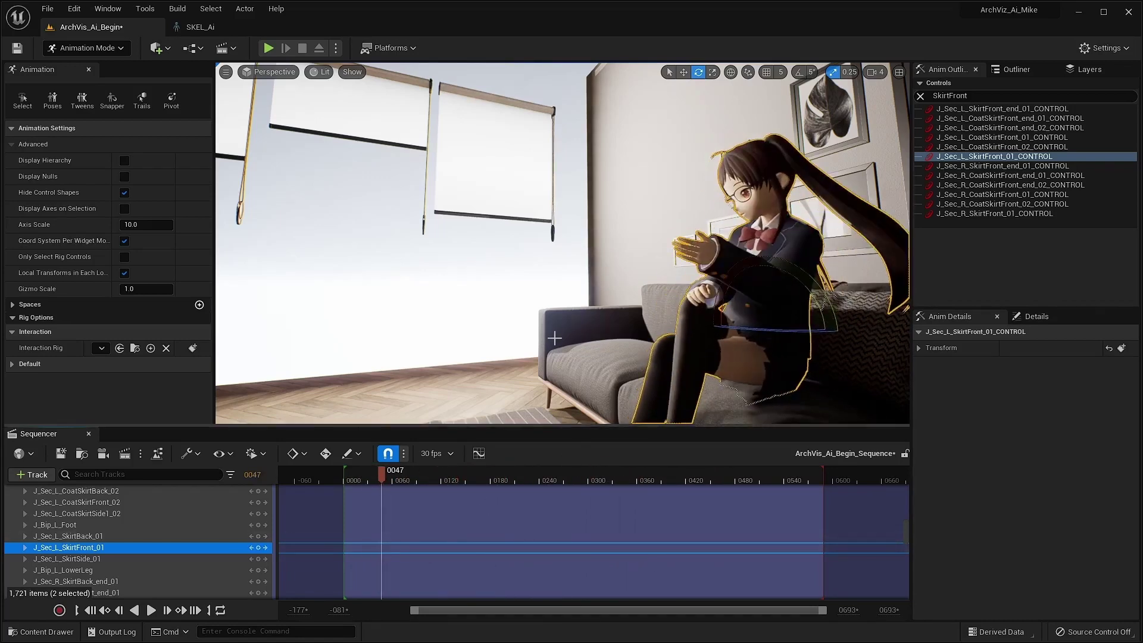
pyautogui.moveTo(554, 338)
pyautogui.keyDown('alt'); pyautogui.mouseDown()
pyautogui.moveTo(554, 393)
pyautogui.moveTo(554, 333)
pyautogui.moveTo(578, 295)
pyautogui.mouseUp(); pyautogui.keyUp('alt')
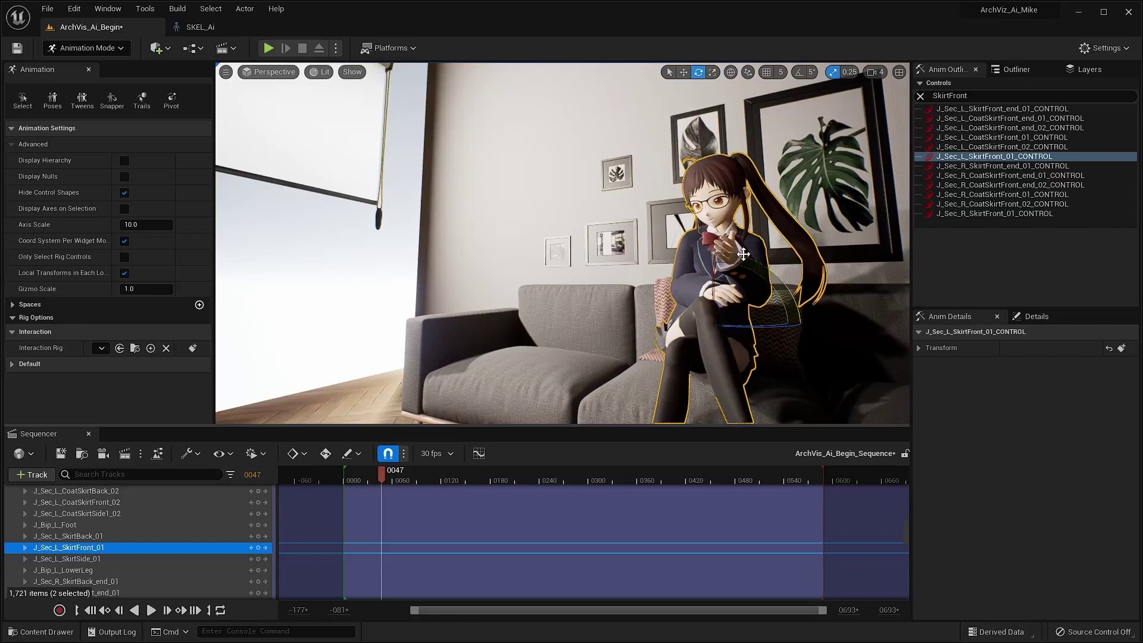
# Change the filter to 'SkirtBack' and rotate the left back skirt control about -21 degrees.
pyautogui.click(951, 95)
pyautogui.moveTo(950, 95); pyautogui.dragTo(999, 96)
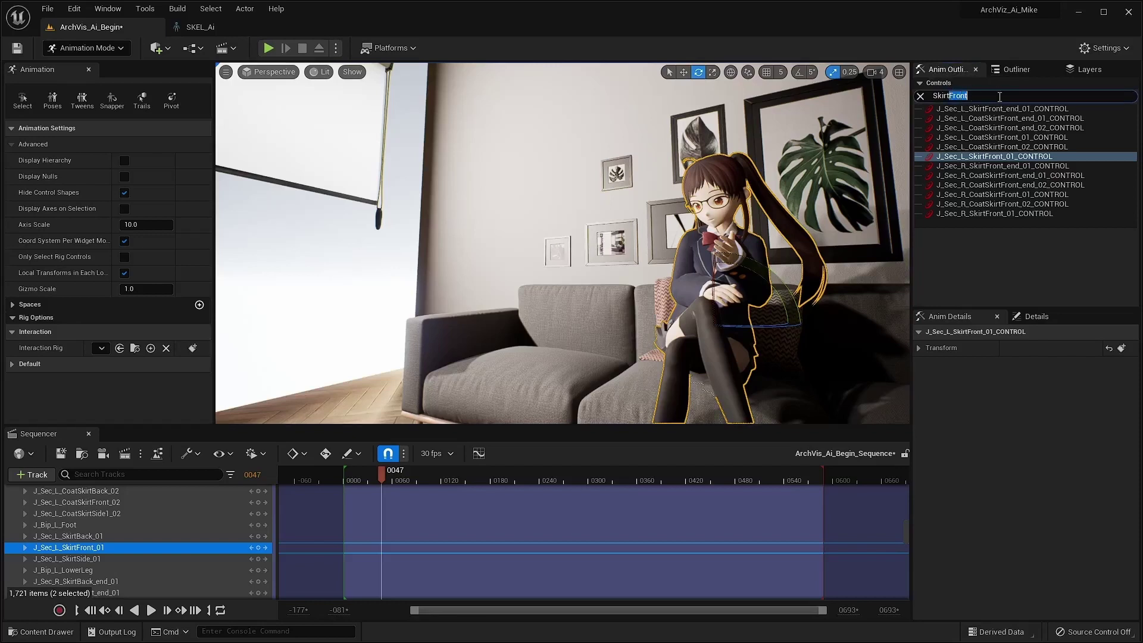
pyautogui.write('Back')
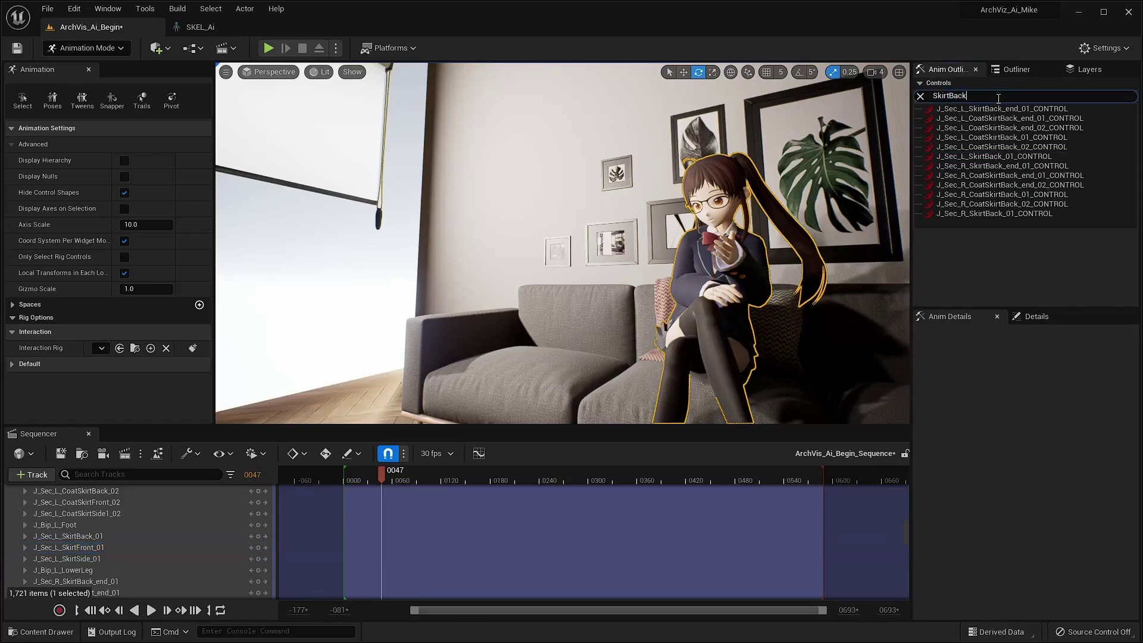
pyautogui.click(1004, 155)
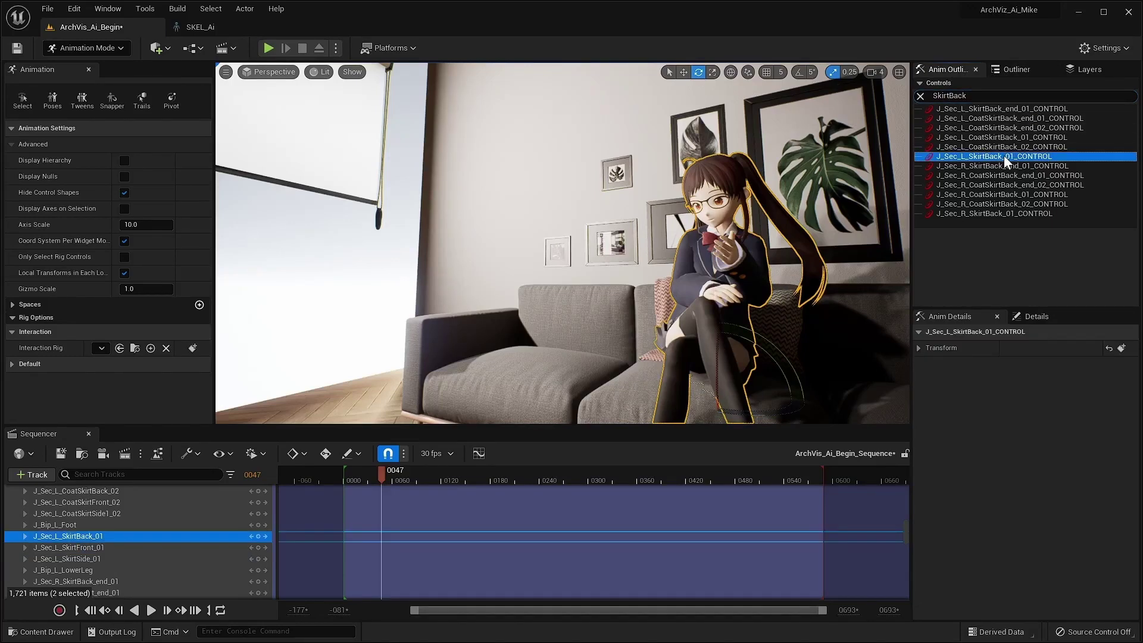
pyautogui.moveTo(813, 338); pyautogui.dragTo(768, 297, button='right')
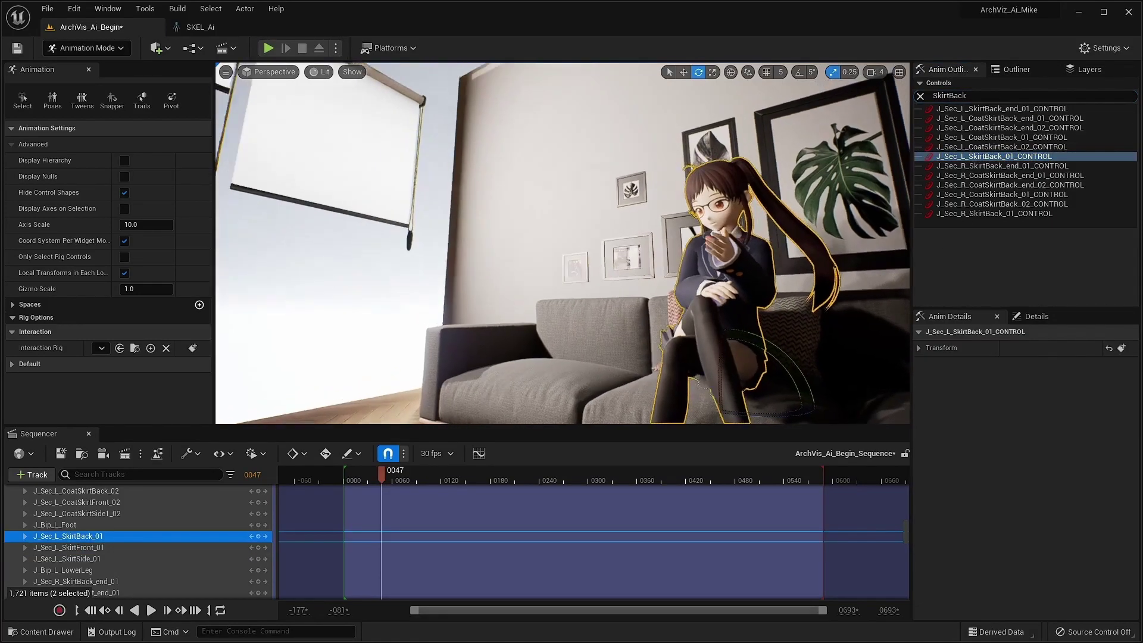
pyautogui.moveTo(743, 397)
pyautogui.mouseDown()
pyautogui.moveTo(763, 340)
pyautogui.moveTo(798, 364)
pyautogui.mouseUp()
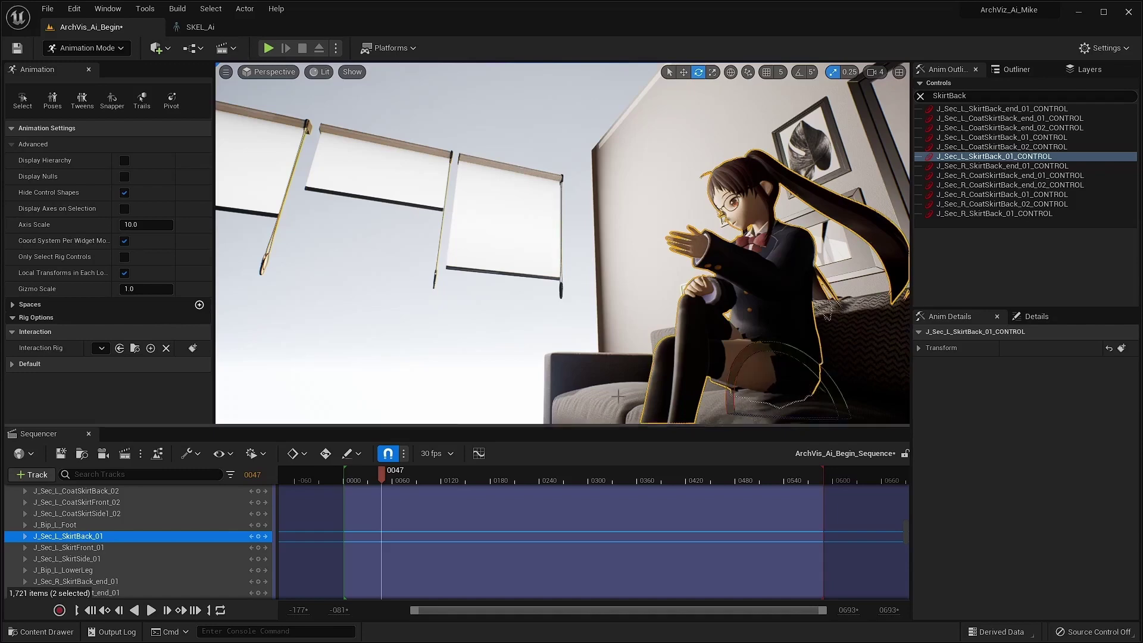
pyautogui.moveTo(570, 364); pyautogui.dragTo(570, 393, button='right')
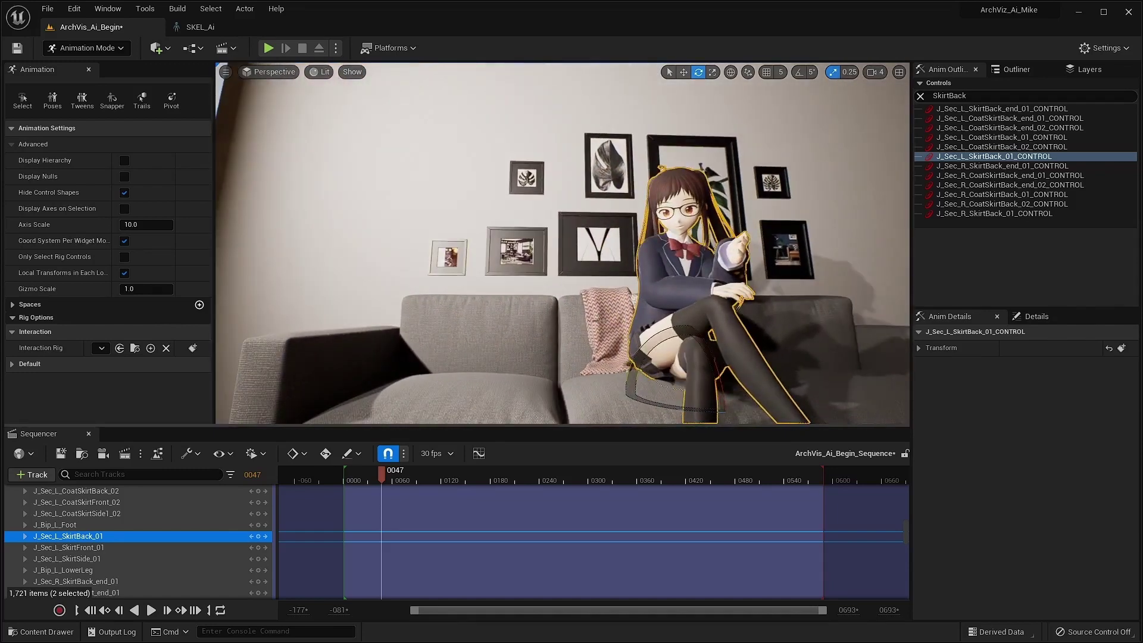
# Rotate the right back skirt control about -11 degrees, then slightly further.
pyautogui.click(991, 213)
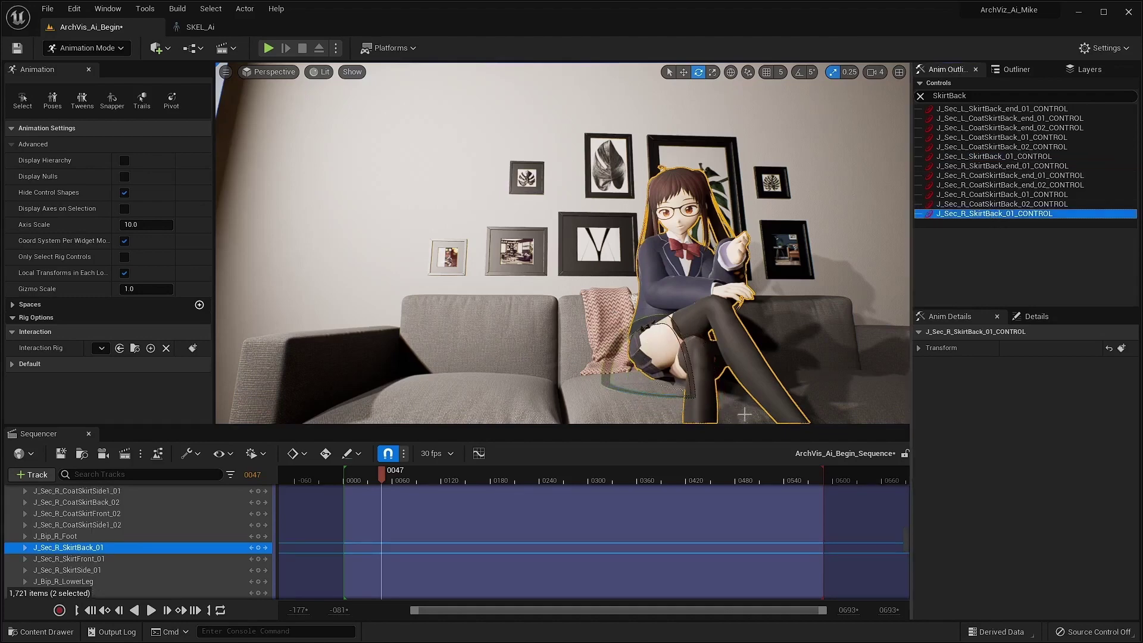
pyautogui.moveTo(748, 411); pyautogui.dragTo(733, 410, button='right')
pyautogui.moveTo(687, 368); pyautogui.dragTo(667, 368, button='right')
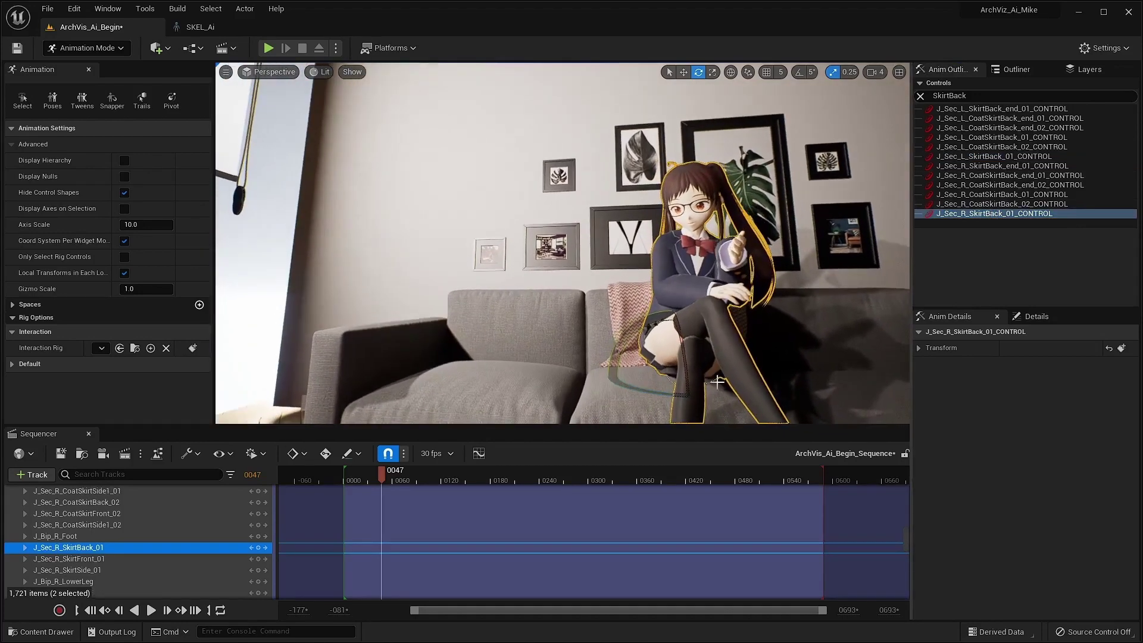
pyautogui.moveTo(687, 368); pyautogui.dragTo(671, 357)
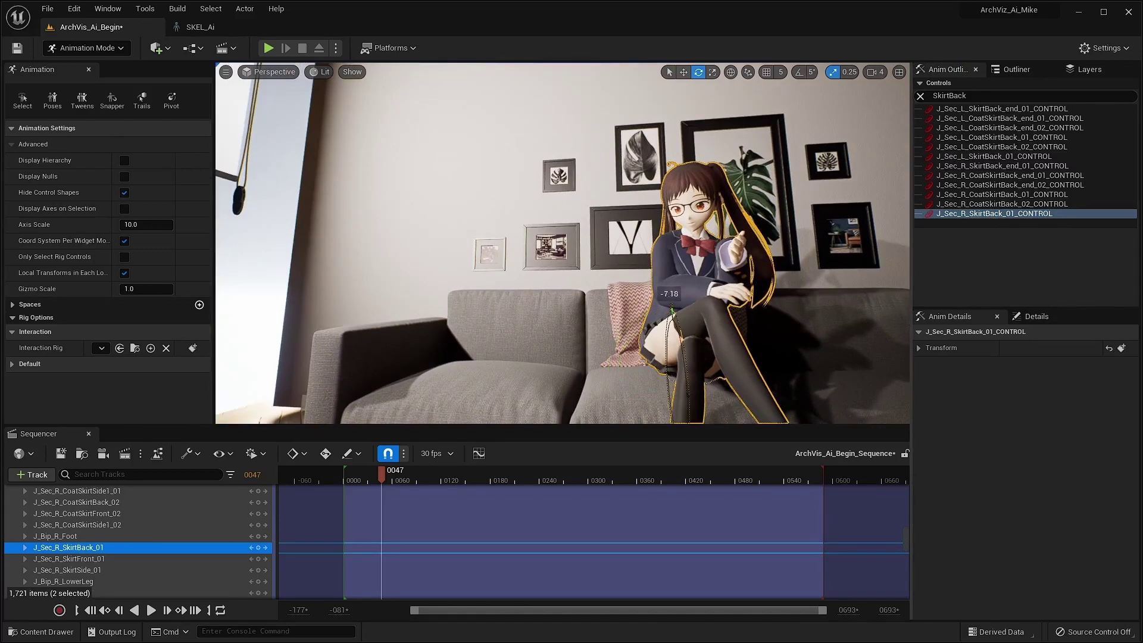
pyautogui.moveTo(672, 310); pyautogui.dragTo(666, 368)
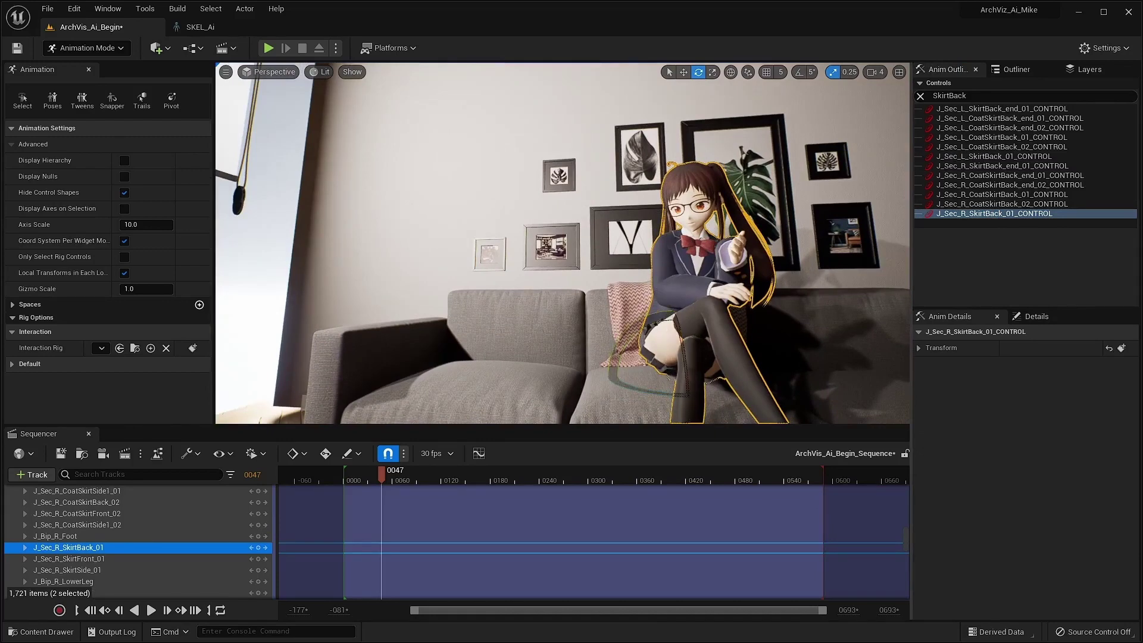
pyautogui.moveTo(666, 368); pyautogui.dragTo(561, 368, button='right')
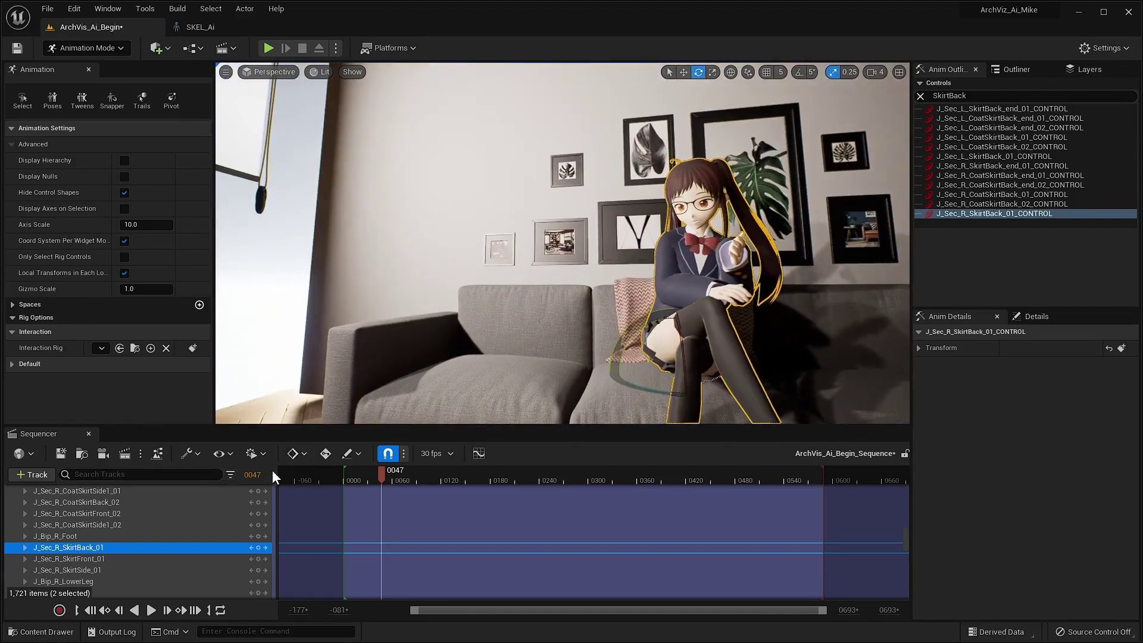
# Pilot the Cine Camera Actor again and play the sequence, reaching frame 96.
pyautogui.click(261, 73)
pyautogui.click(281, 317)
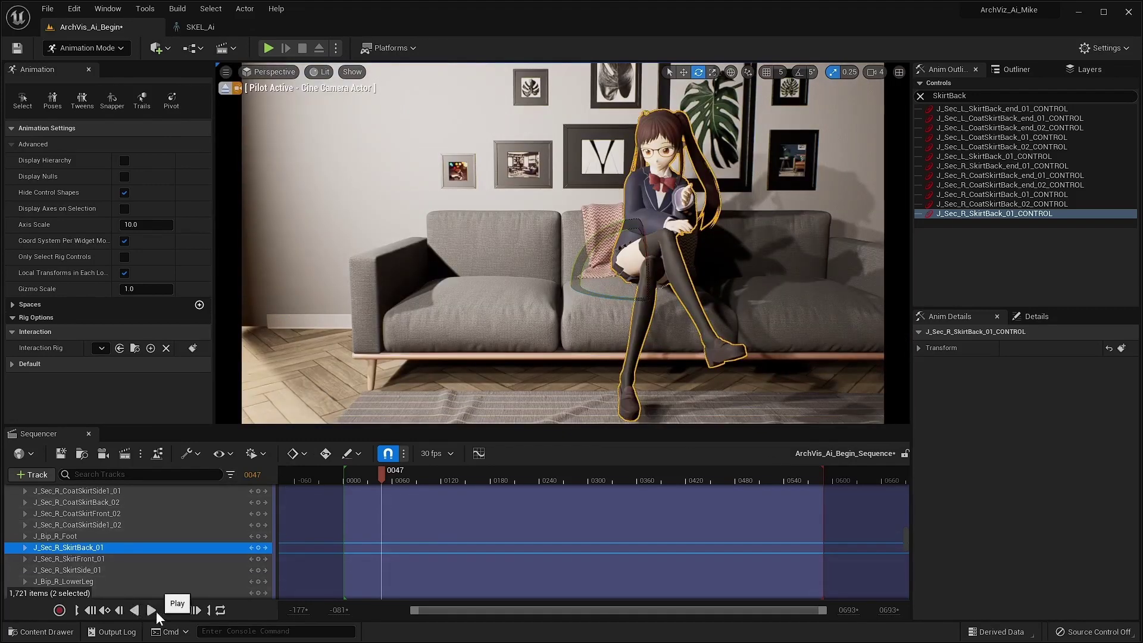
pyautogui.click(153, 610)
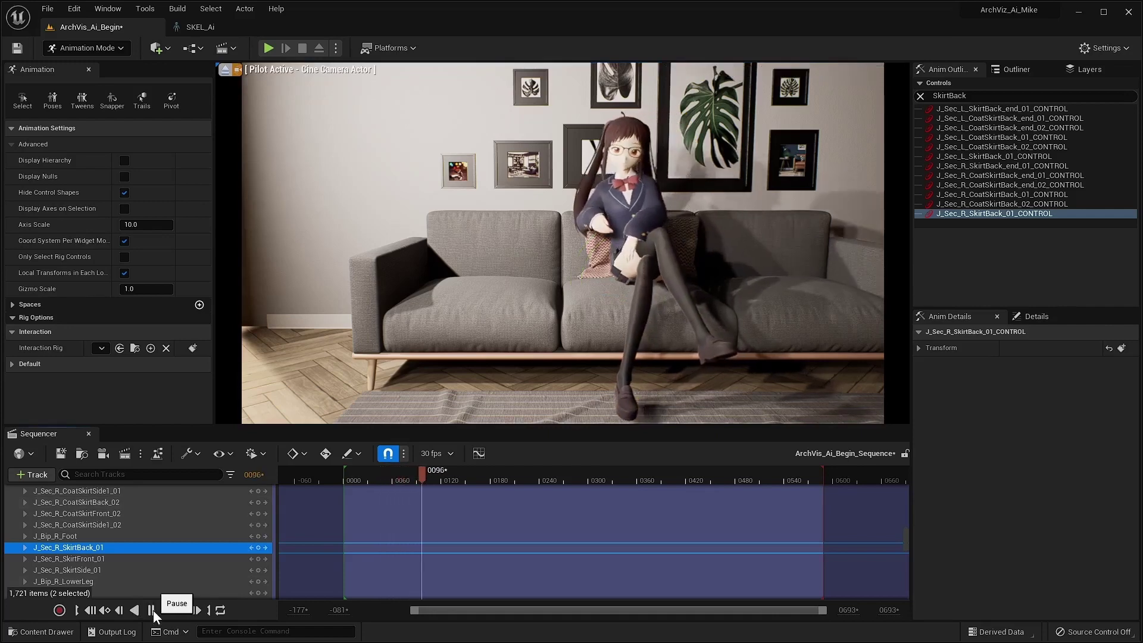